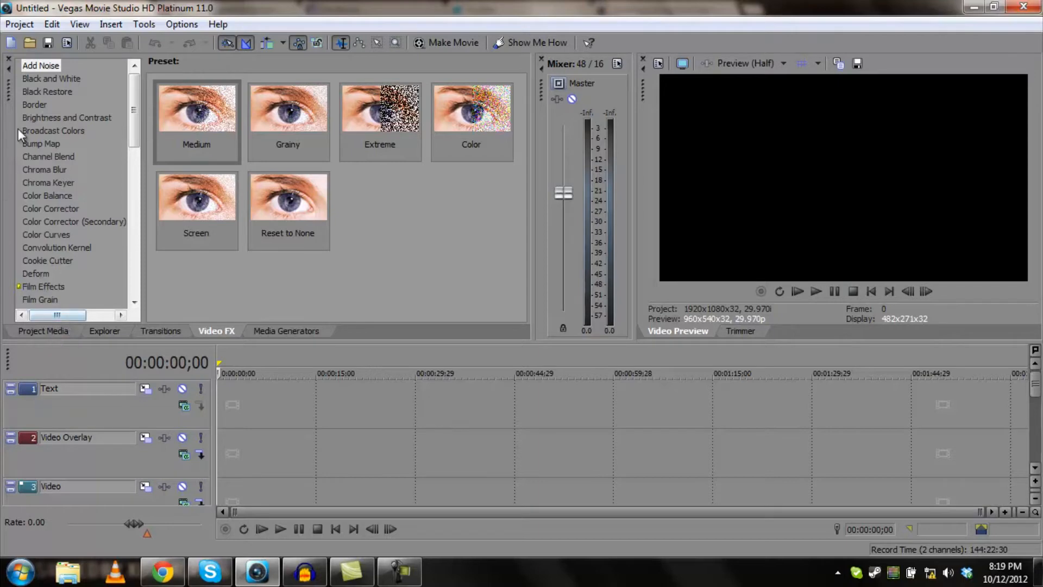
- Import 2012_10_3_23_38_32.mpg and MVI_0436.MOV from the Raw Files folder into the project media
left_click(53, 329)
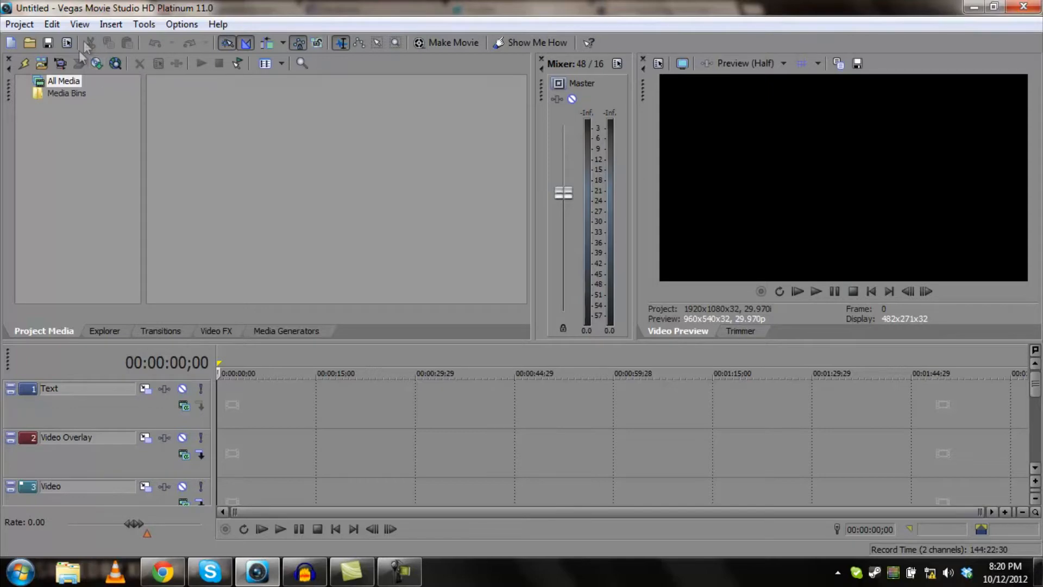
left_click(41, 64)
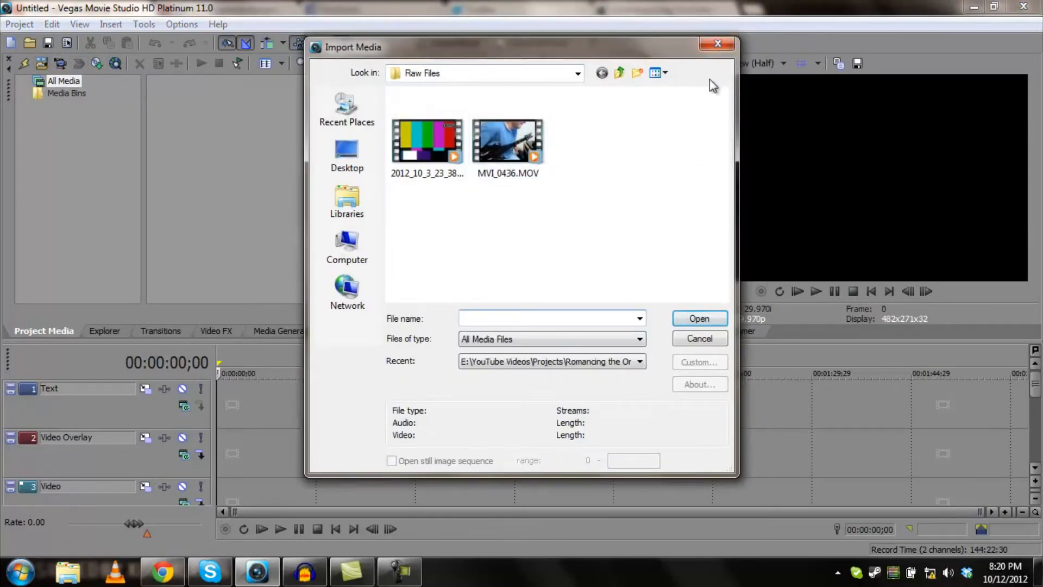
left_click_drag(597, 254, 421, 118)
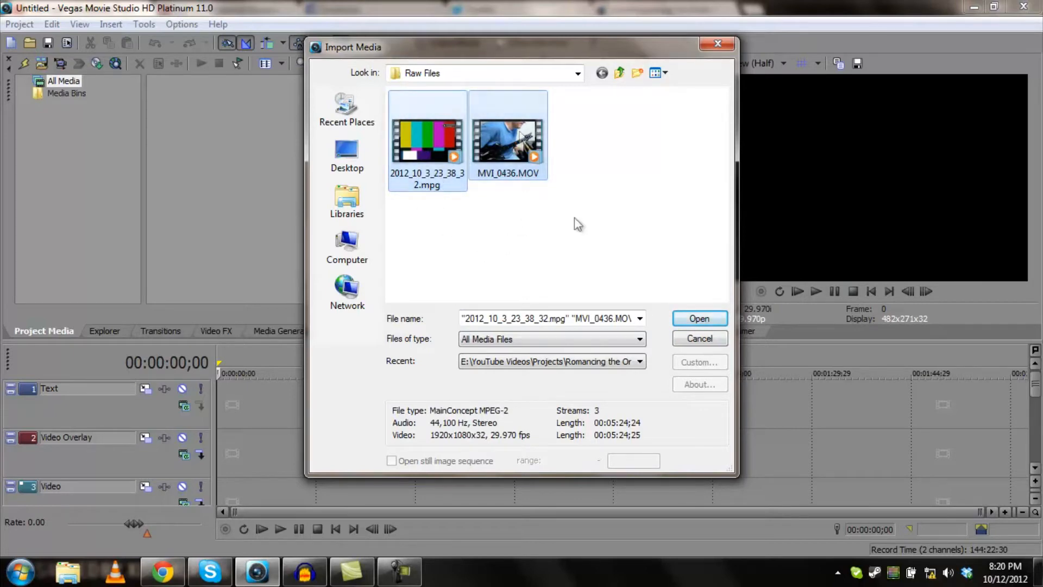
left_click(689, 321)
- Place the gameplay clip 2012_10_3_23_38_32.mpg at the start of the Video track, with its audio on the Voice track
left_click(191, 106)
left_click_drag(187, 155, 228, 491)
left_click_drag(1037, 397, 1038, 419)
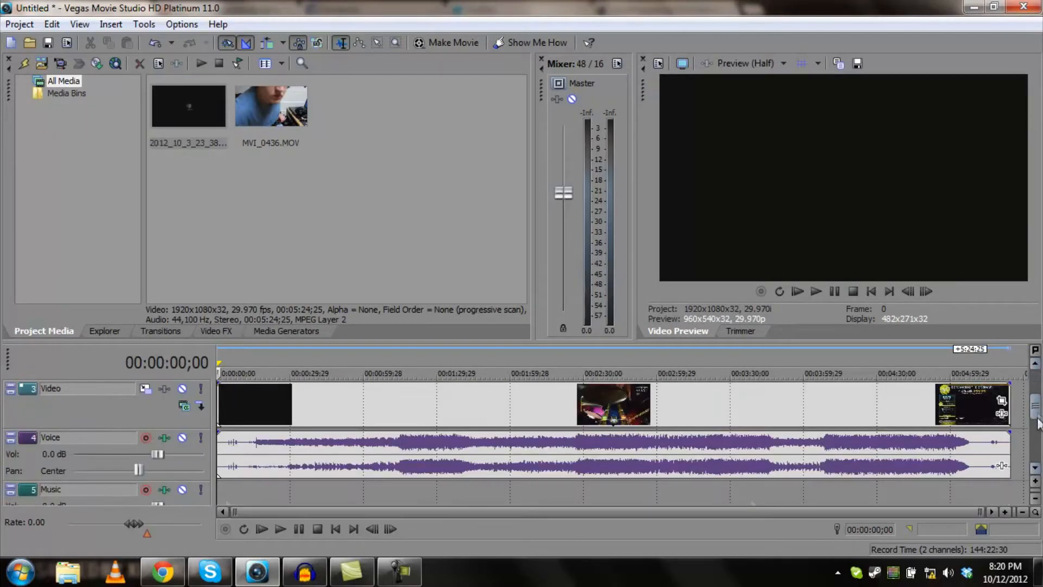
- Trim the gameplay clip's start to the first note played, at about 00:00:16;16
left_click(276, 418)
scroll(281, 414, "up", 5)
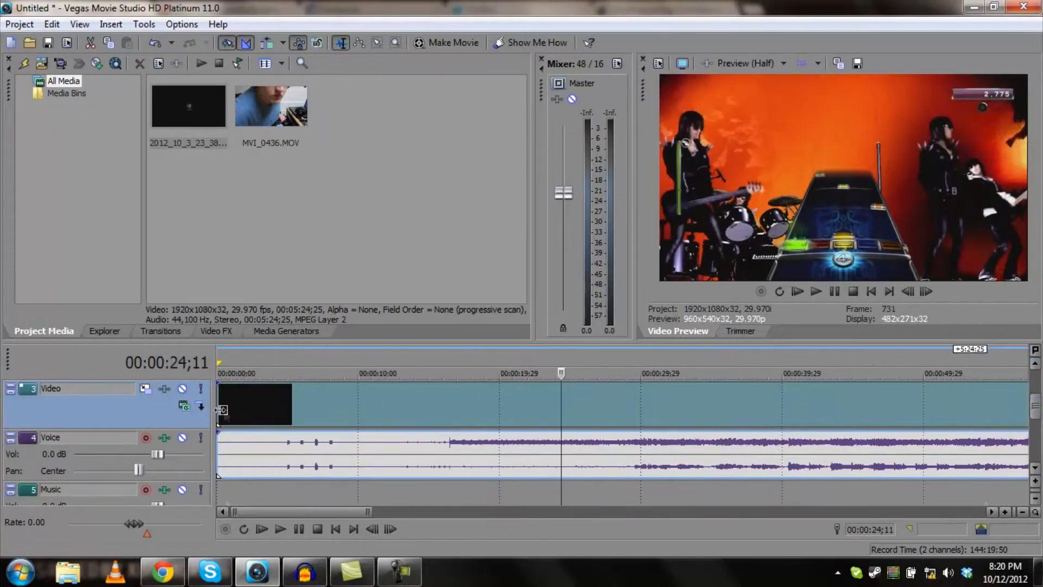
left_click_drag(219, 411, 426, 416)
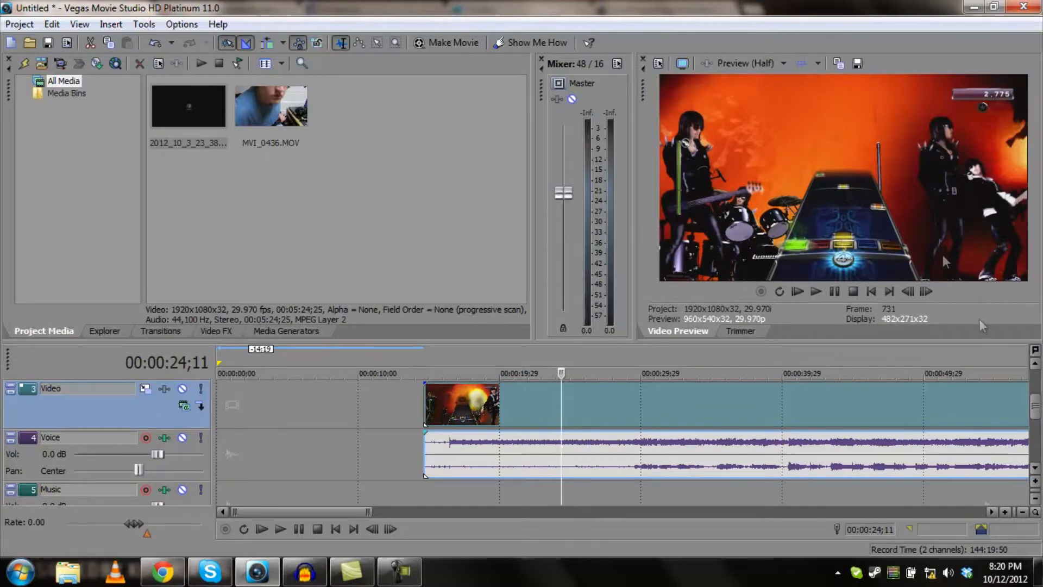
scroll(457, 447, "up", 2)
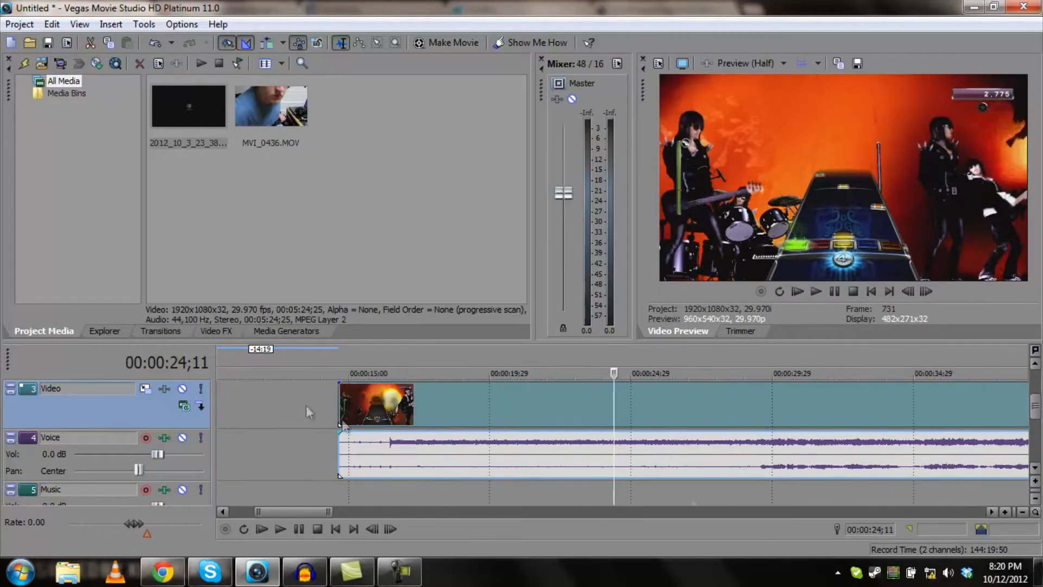
left_click(338, 400)
scroll(456, 415, "up", 3)
left_click_drag(614, 410, 776, 393)
left_click(778, 419)
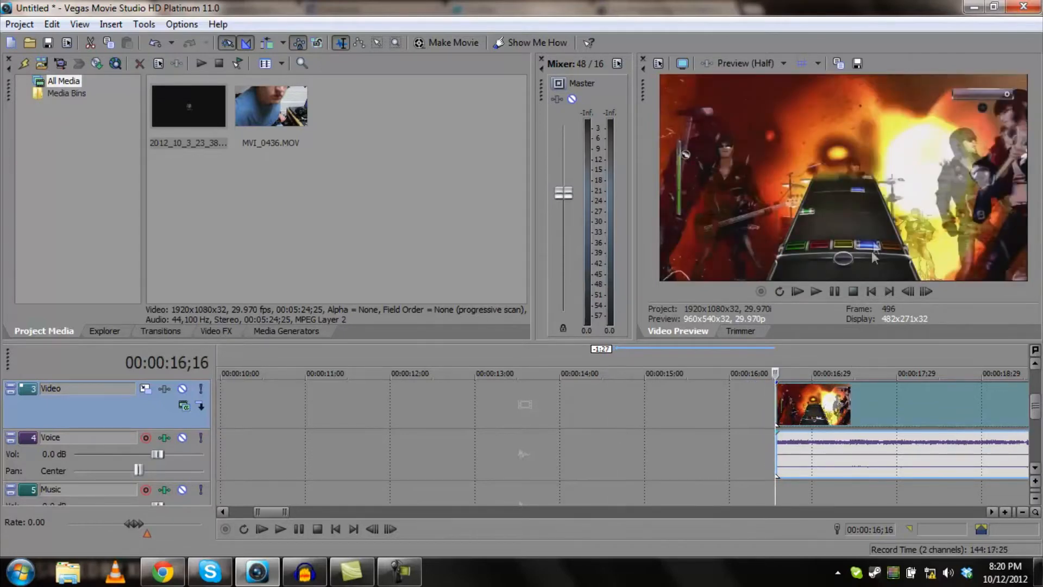
- Move the gameplay clip later on the timeline and place MVI_0436.MOV at the start of the Video track
left_click(256, 121)
left_click(434, 210)
left_click(784, 400)
scroll(784, 399, "down", 10)
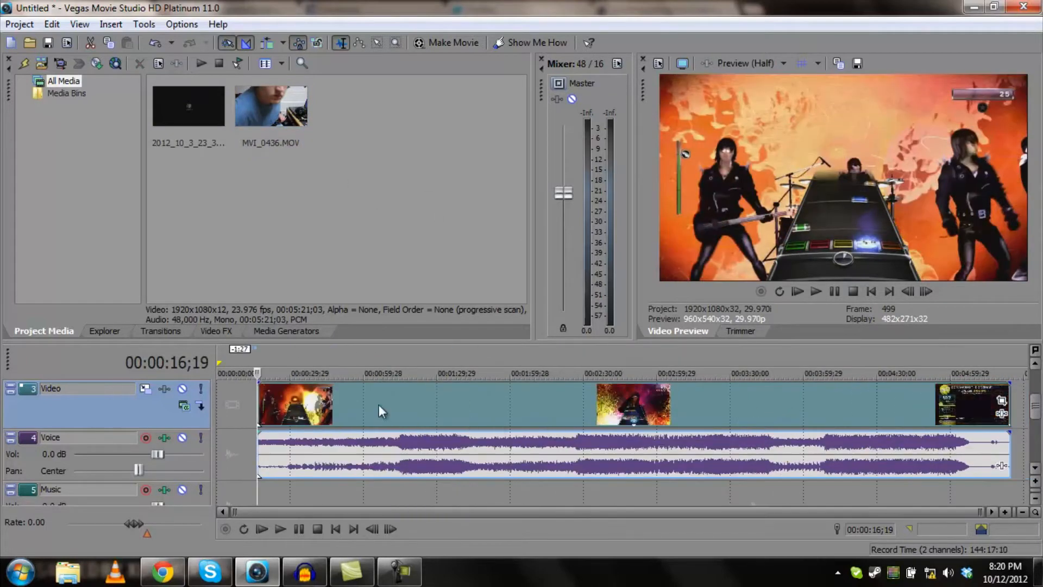
left_click_drag(379, 405, 810, 401)
left_click_drag(269, 139, 220, 425)
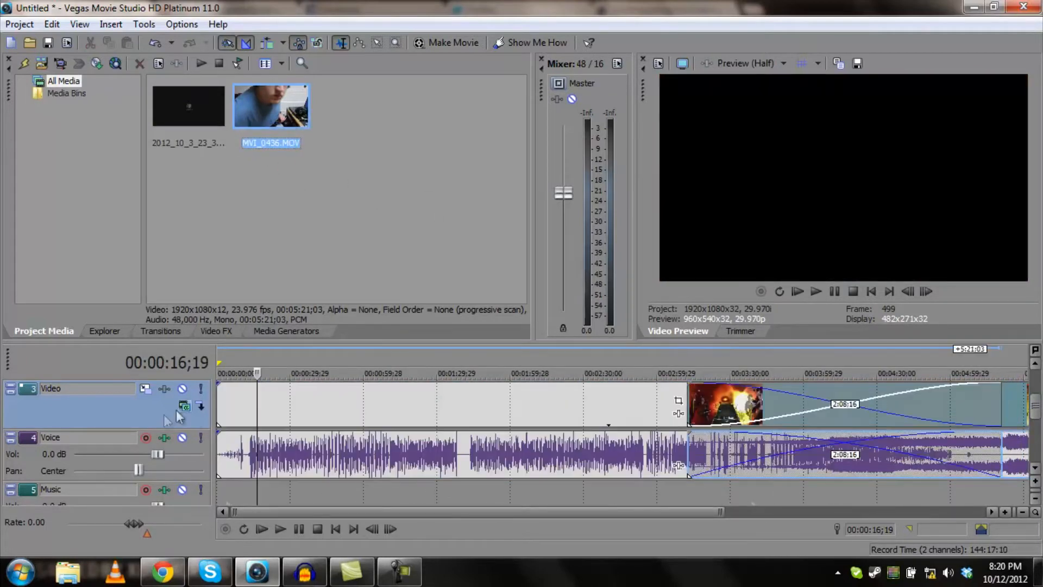
- Trim the guitar clip's start to the first strum, at 00:00:14;09
left_click(220, 403)
scroll(220, 403, "up", 6)
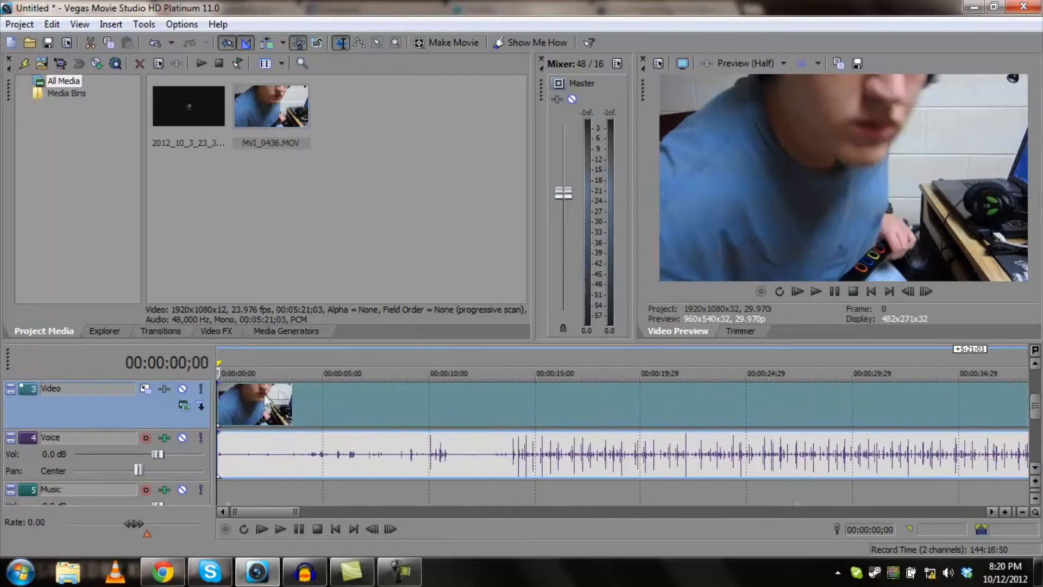
left_click_drag(223, 415, 497, 402)
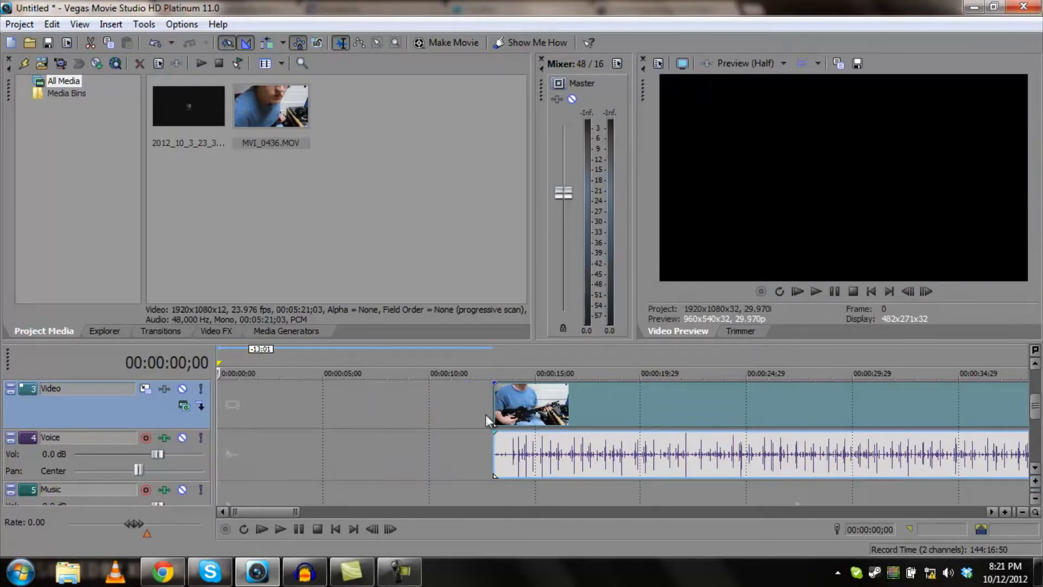
left_click(536, 412)
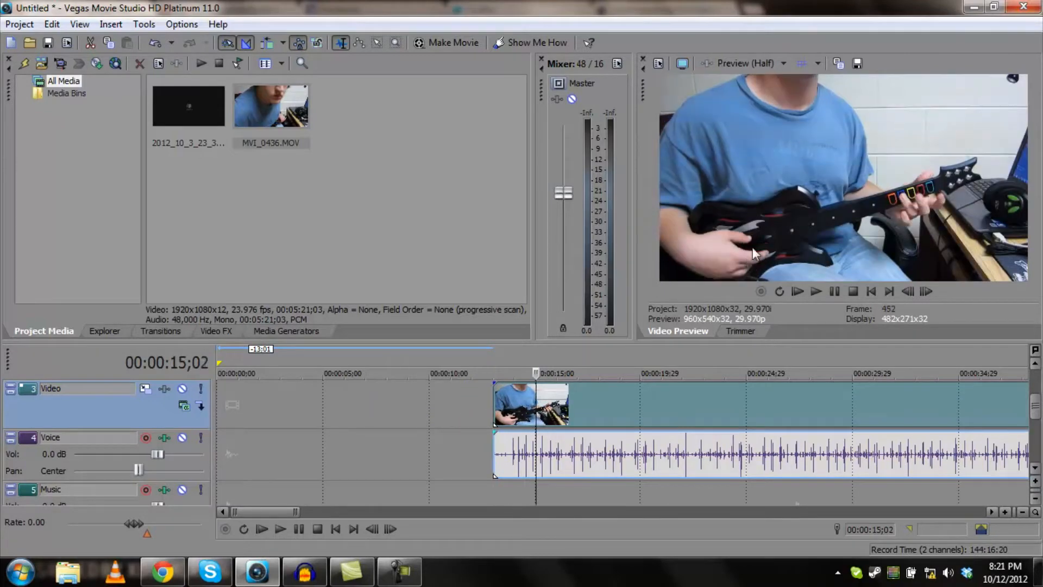
scroll(553, 426, "up", 8)
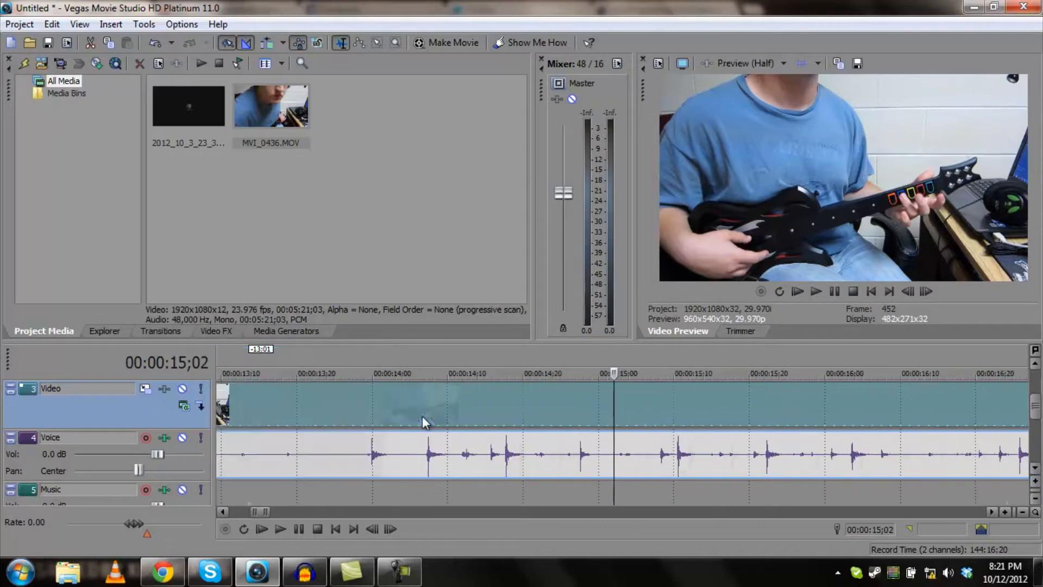
left_click_drag(270, 413, 484, 416)
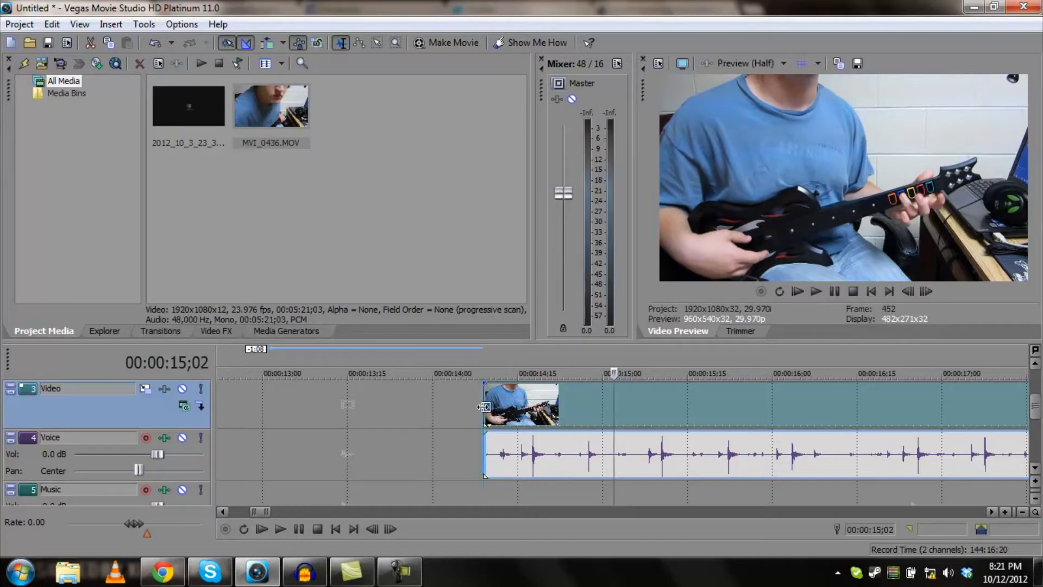
left_click(484, 407)
mouse_move(484, 406)
left_mouse_down()
mouse_move(498, 405)
mouse_move(483, 401)
left_mouse_up()
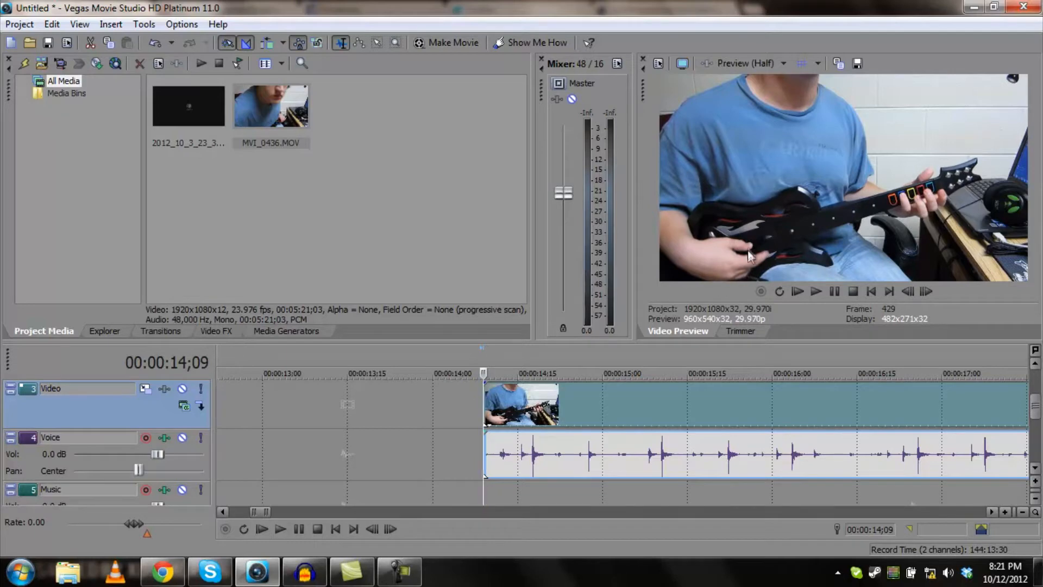
- Move the gameplay clip to the Video Overlay track and its audio to the Music track, and lower the Voice volume to -Inf
scroll(560, 462, "down", 10)
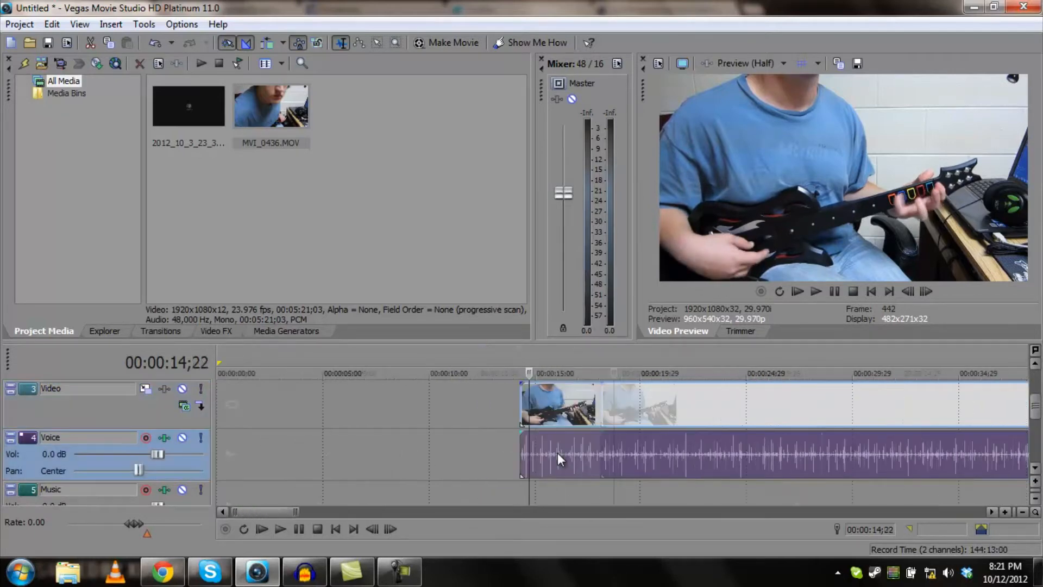
left_click_drag(754, 407, 705, 410)
left_click_drag(751, 488, 753, 462)
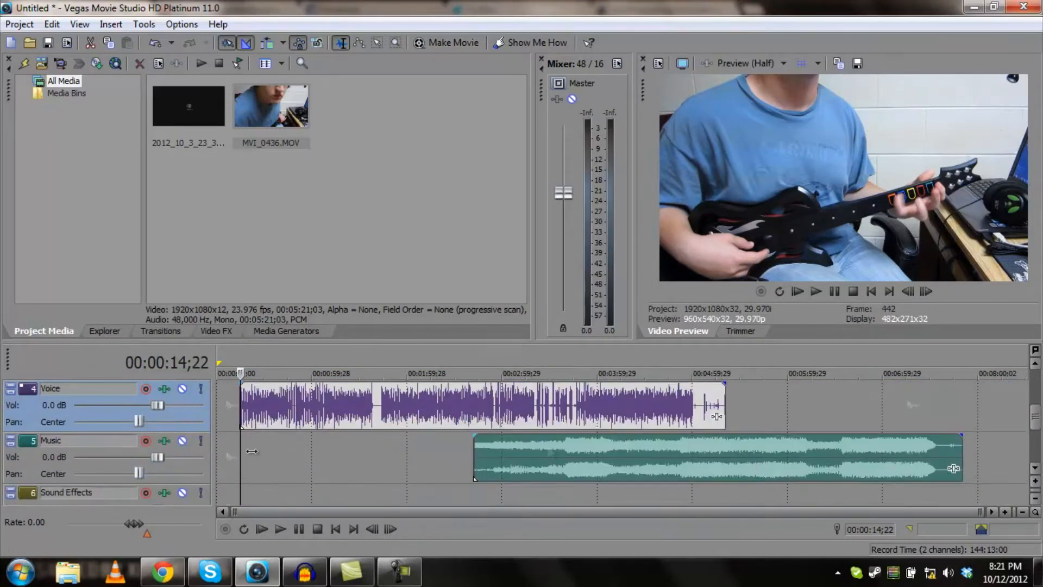
left_click_drag(157, 405, 2, 408)
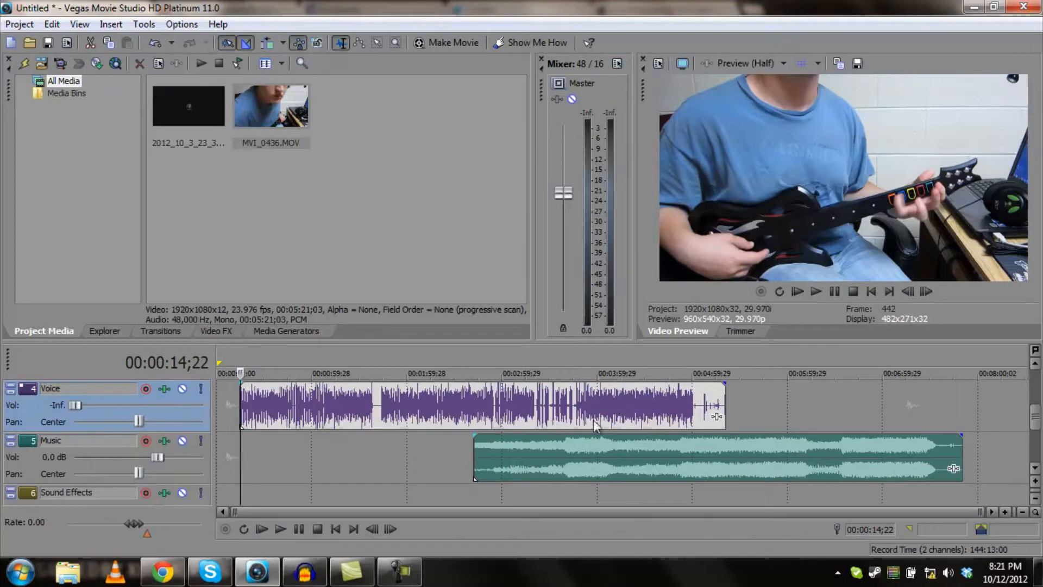
- Move the gameplay clip back to 00:00:14;22 and shift the guitar clip 13 frames later so both trimmed starts line up
left_click_drag(1034, 425, 1040, 409)
left_click_drag(602, 412, 366, 416)
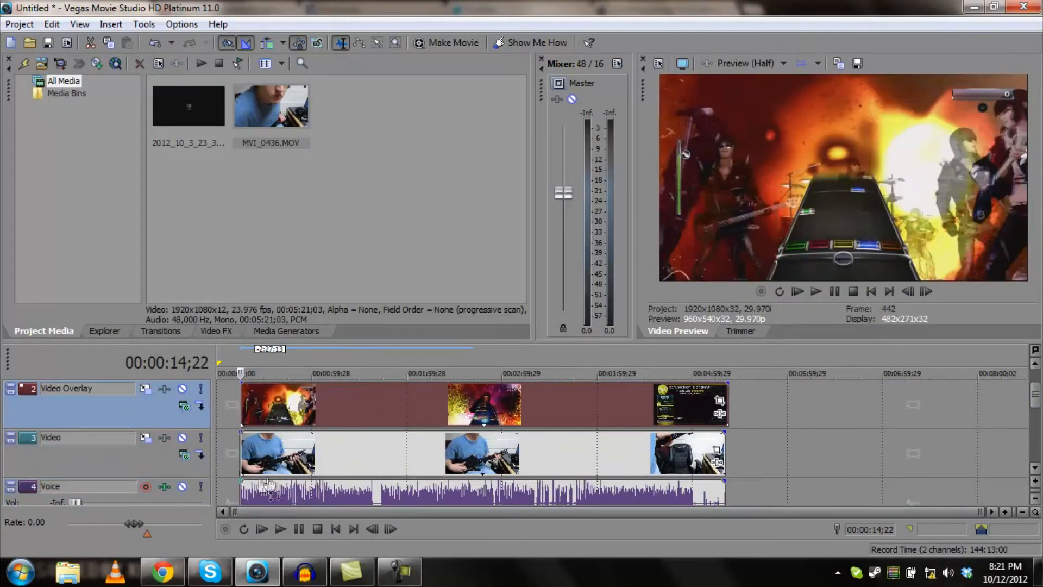
left_click(243, 462)
scroll(261, 462, "up", 6)
scroll(508, 458, "up", 5)
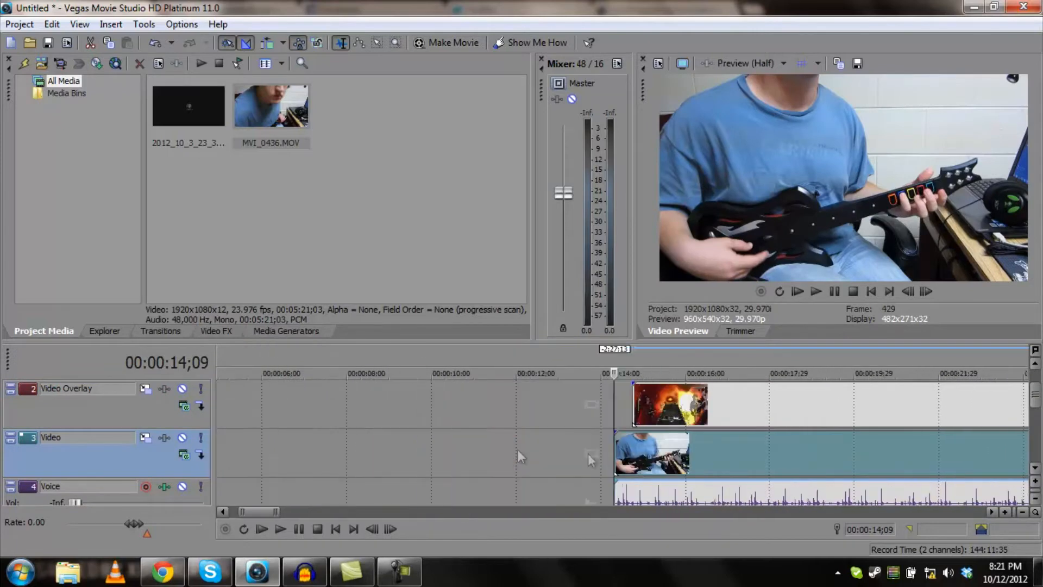
left_click_drag(633, 464, 682, 471)
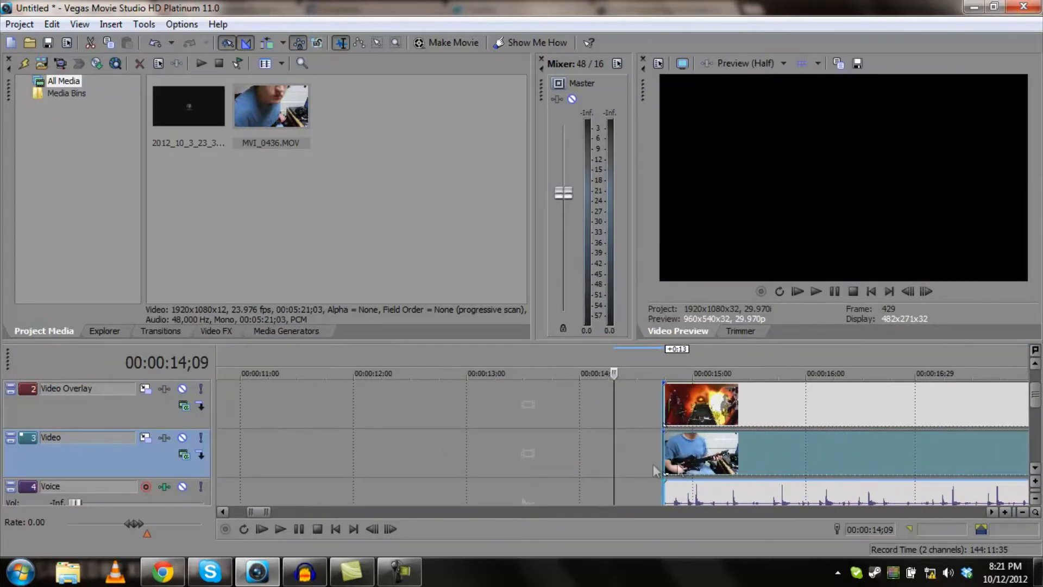
scroll(772, 463, "down", 4)
left_click(628, 407)
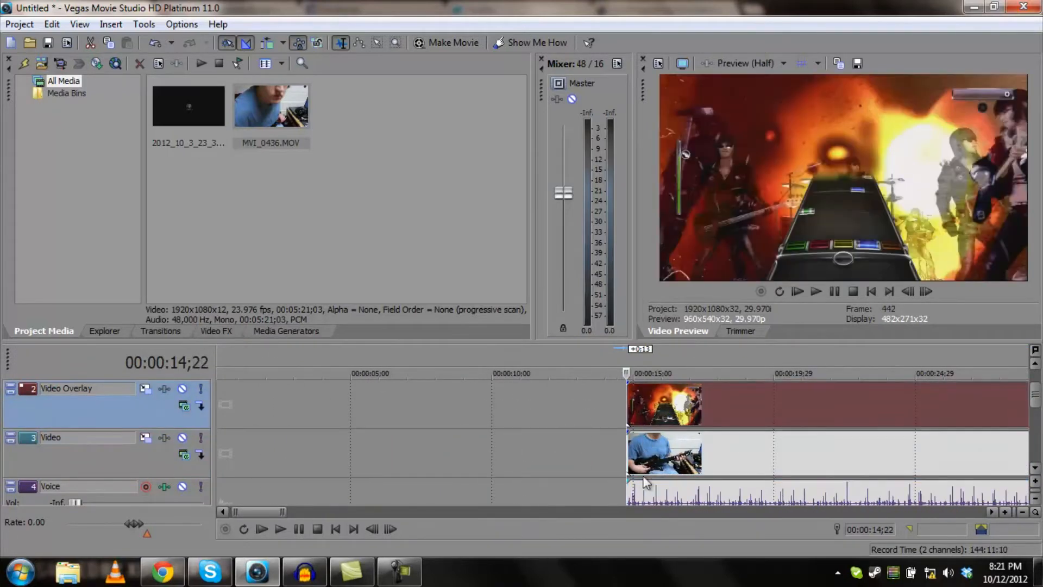
- Move the gameplay and guitar clips 2:55;27 later on the timeline, keeping their starts aligned
scroll(545, 467, "down", 8)
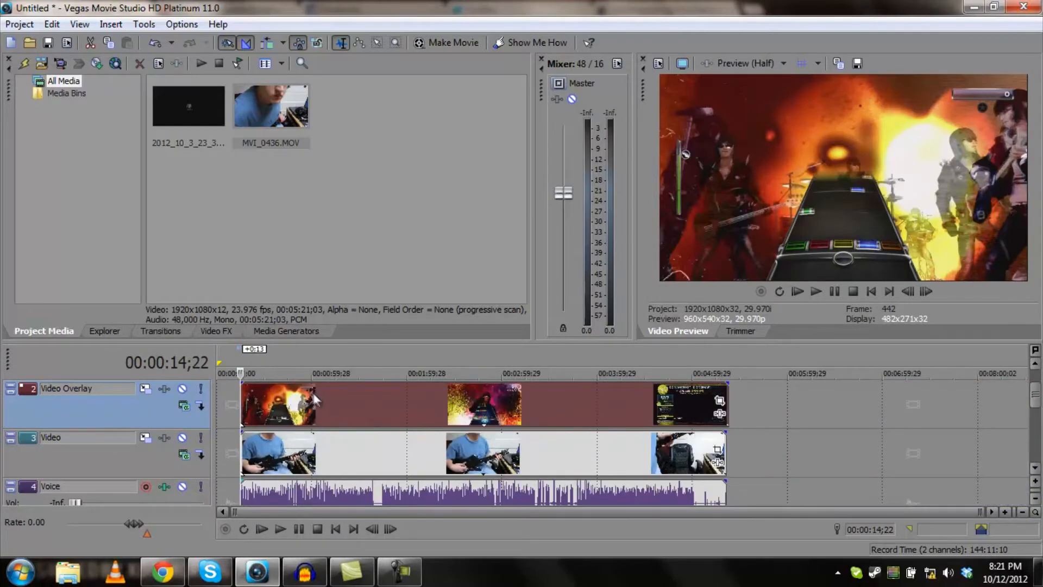
left_click_drag(314, 400, 593, 402)
left_click_drag(403, 466, 676, 449)
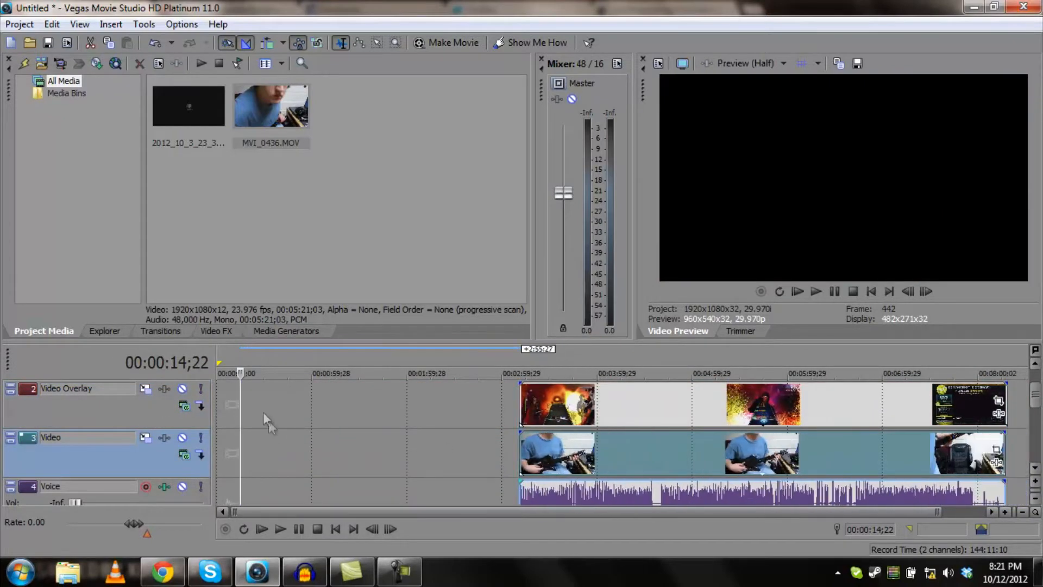
- Extend the gameplay clip's start back by 16;16 and the guitar clip's start by 14;09 plus 2;07, so both begin together
left_click_drag(520, 407, 489, 414)
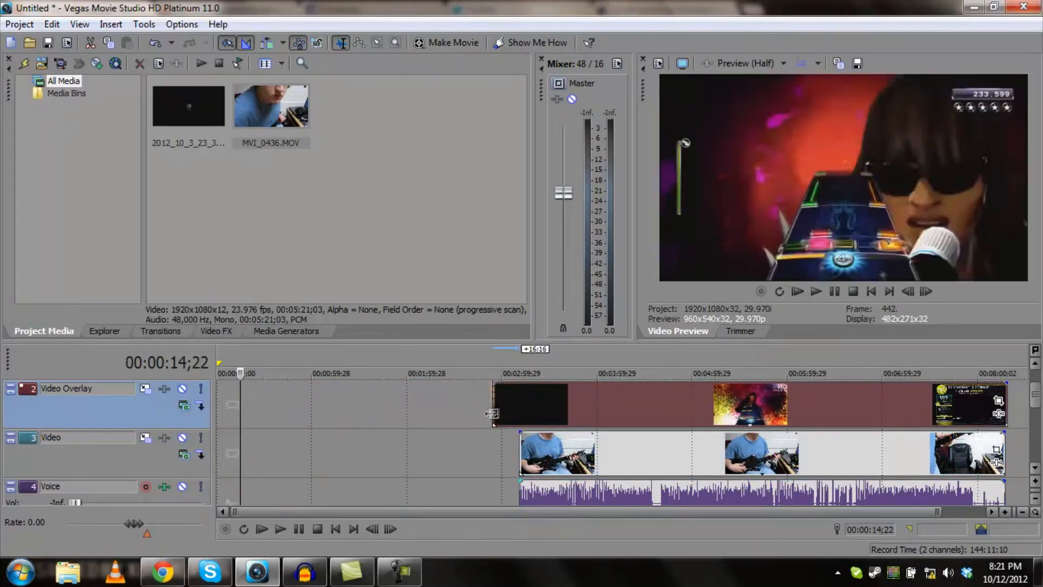
mouse_move(520, 451)
left_mouse_down()
mouse_move(485, 451)
mouse_move(500, 450)
left_mouse_up()
left_click(501, 450)
scroll(500, 450, "up", 6)
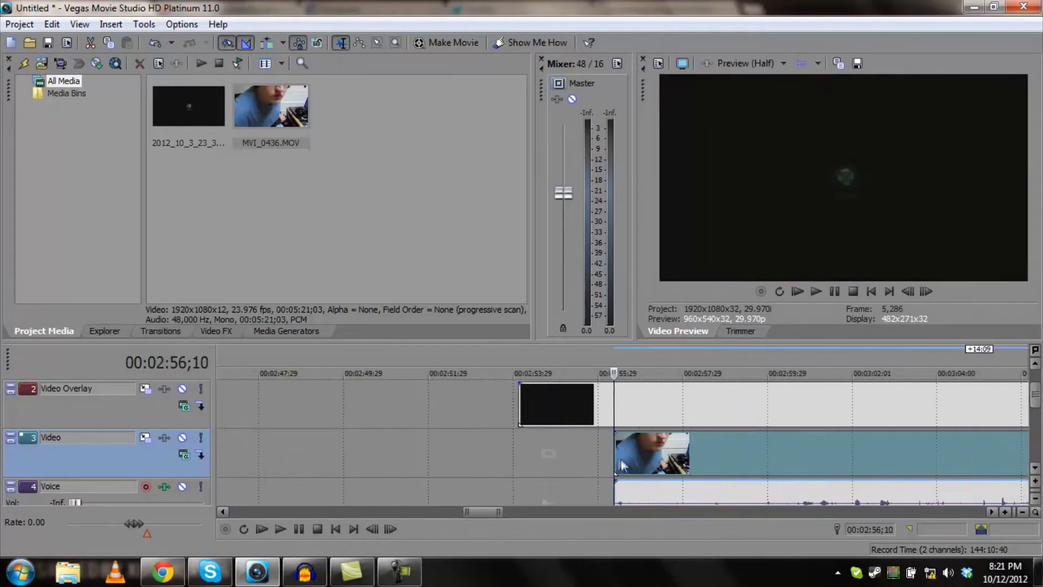
left_click_drag(615, 461, 520, 461)
scroll(520, 461, "down", 6)
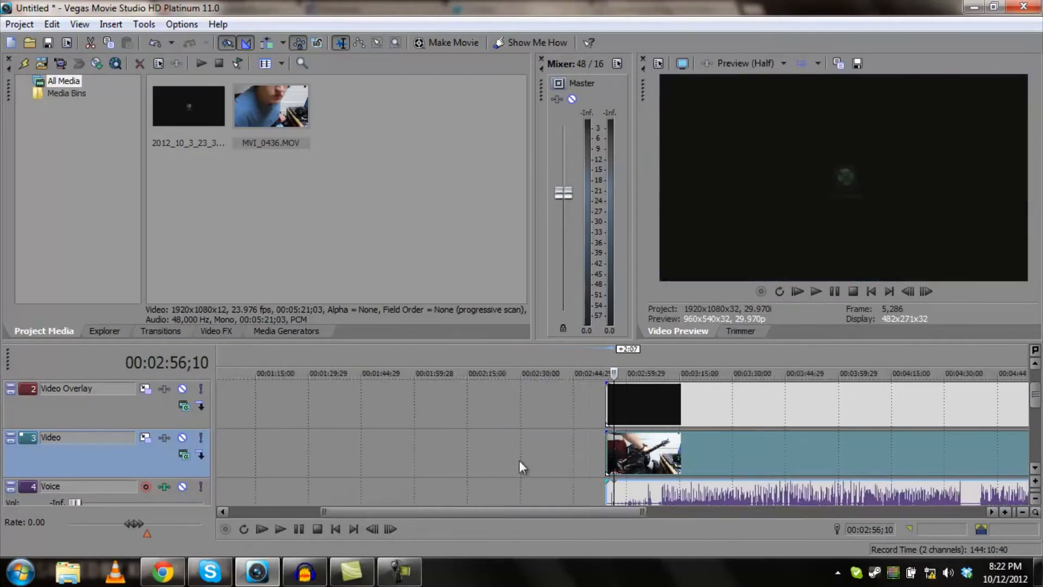
- Move the synced gameplay and guitar clips back to the start of the timeline at 00:00:00;00
left_click_drag(572, 405, 293, 413)
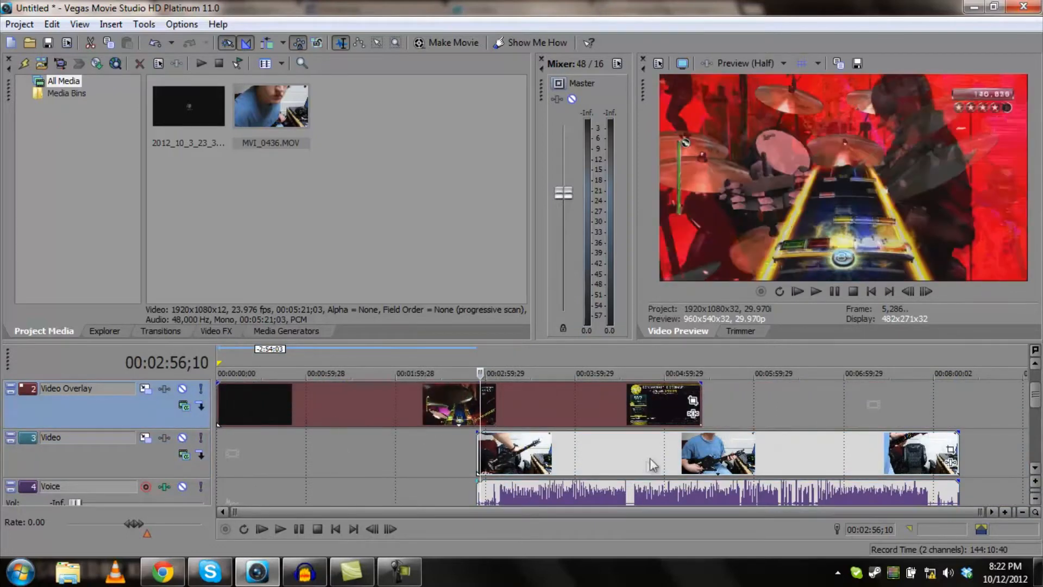
left_click_drag(648, 462, 360, 448)
left_click(217, 453)
scroll(219, 456, "up", 7)
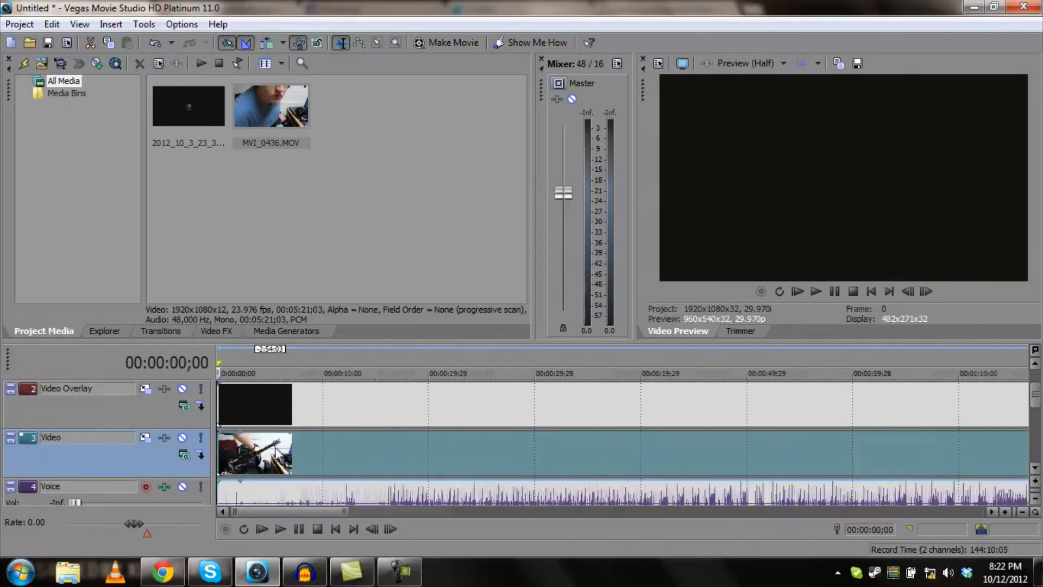
- Locate the first strum on the Voice track and restore that track's volume to 0.0 dB
left_click_drag(1041, 404, 1039, 420)
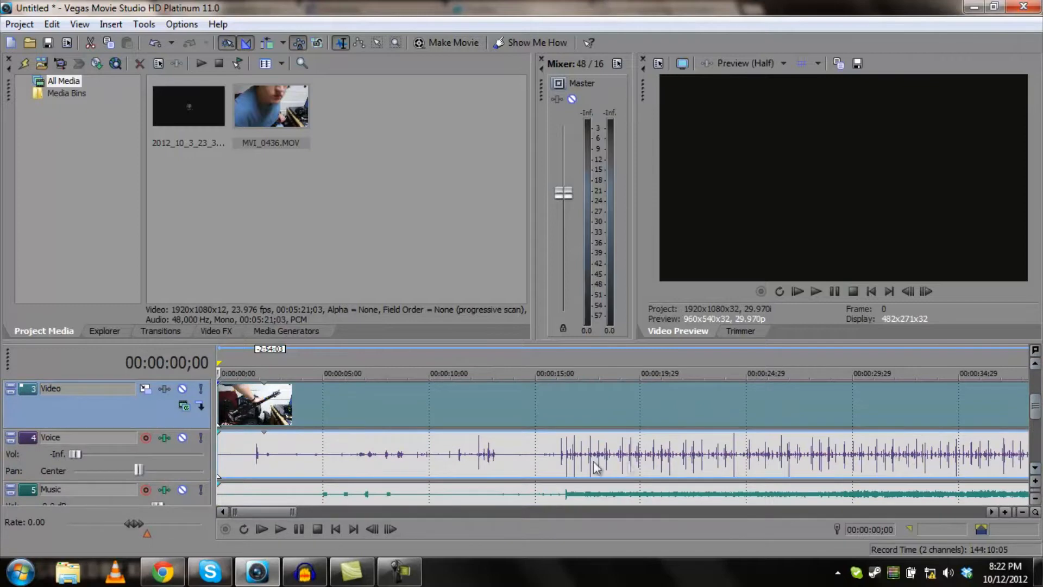
left_click(563, 461)
left_click_drag(75, 454, 159, 457)
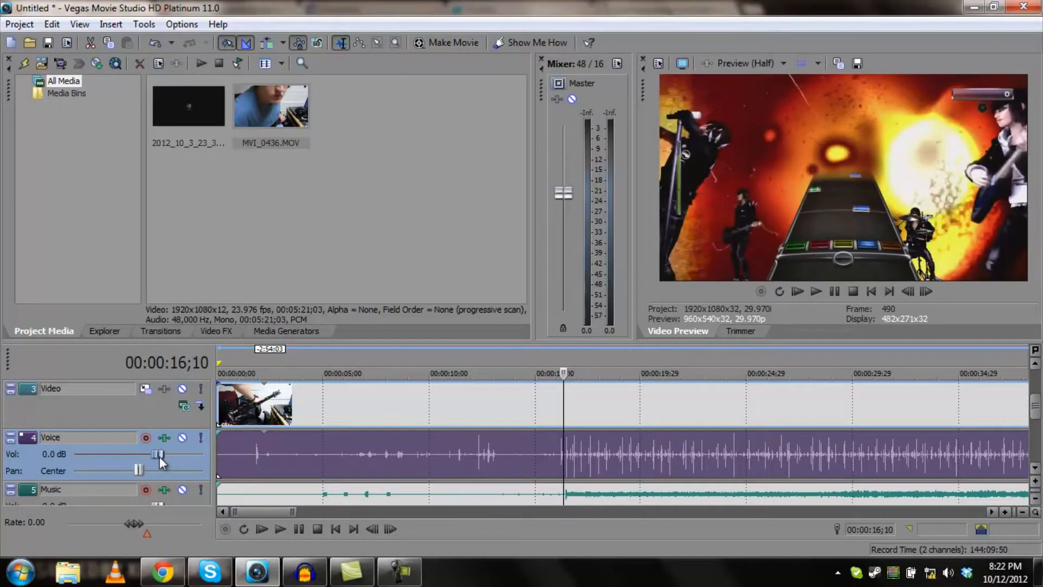
- Play the timeline from 00:00:15;13, just before the first strum, to check the clips' sync, and stop playback
left_click(544, 473)
scroll(565, 486, "up", 2)
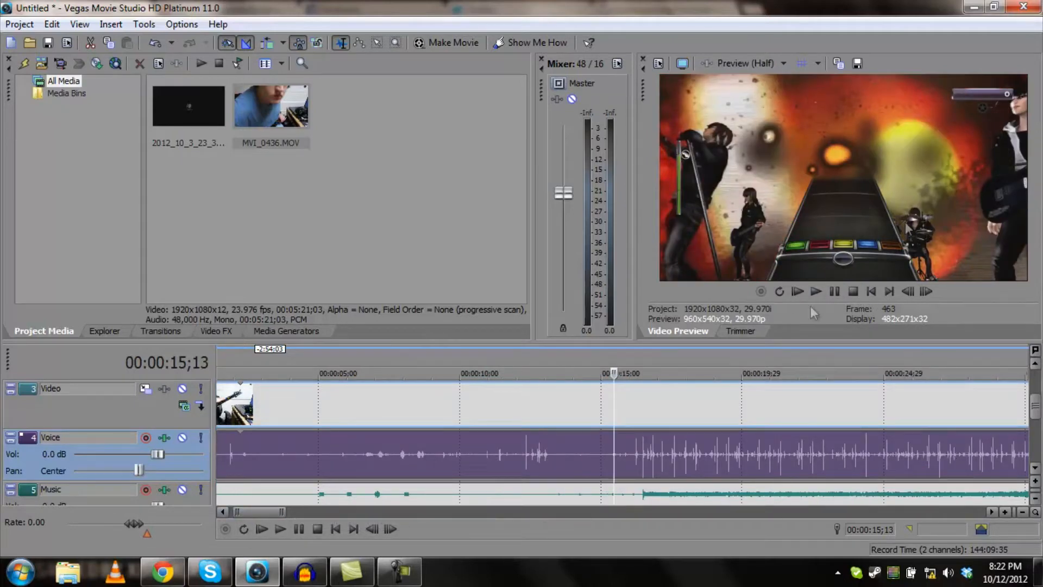
left_click(281, 528)
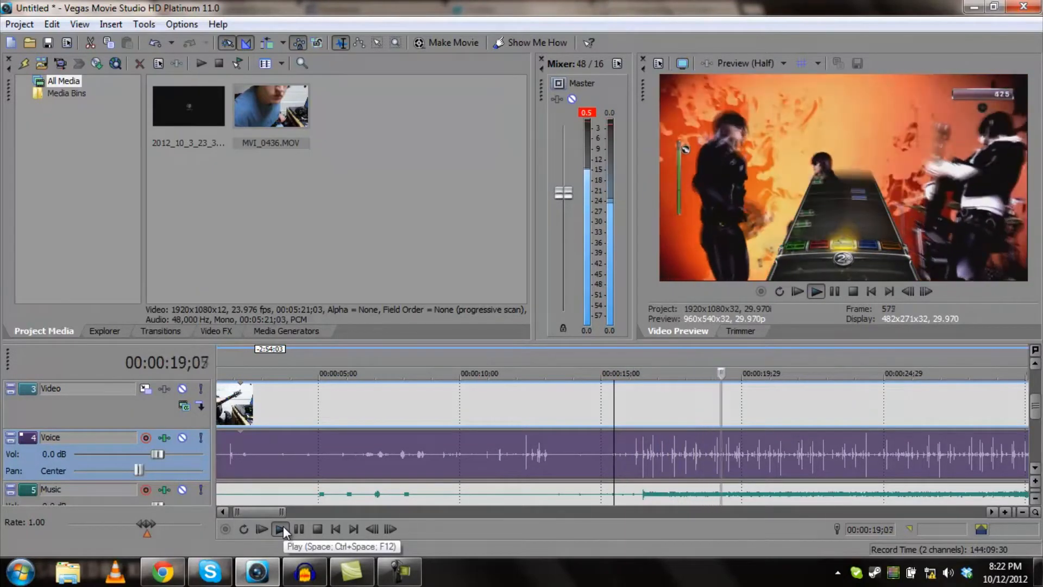
left_click(318, 529)
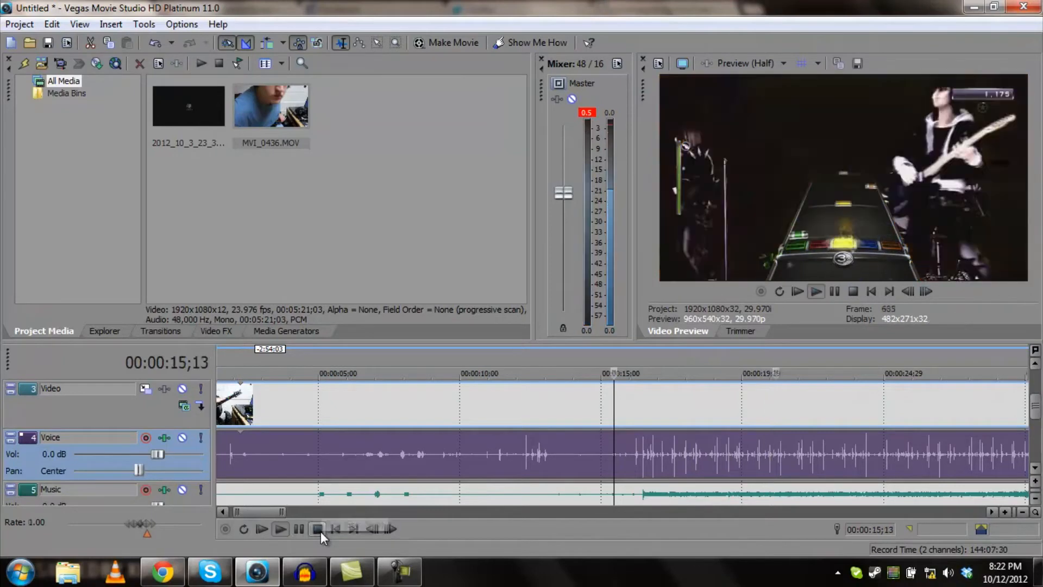
- Trim the start of the gameplay clip on the Video Overlay track by 4;00 plus a further 0;02
scroll(341, 464, "down", 3)
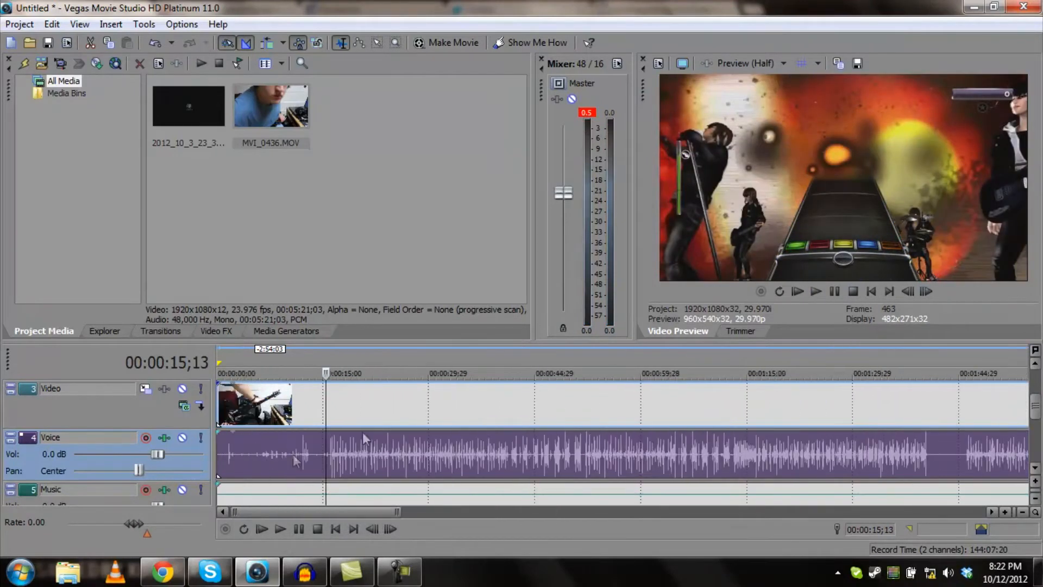
scroll(150, 484, "up", 2)
left_click_drag(222, 454, 250, 458)
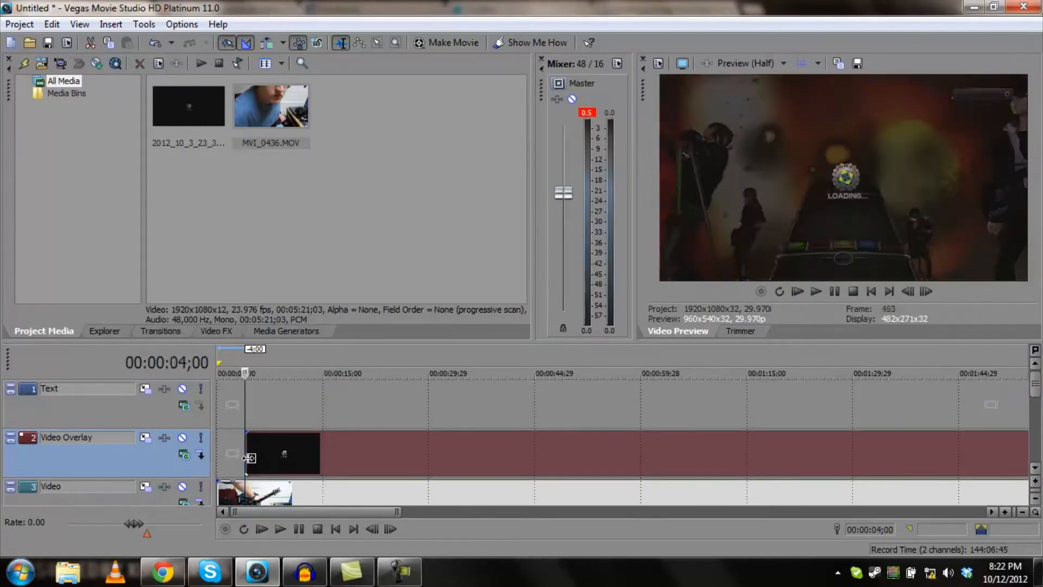
scroll(409, 453, "up", 6)
left_click_drag(616, 453, 650, 449)
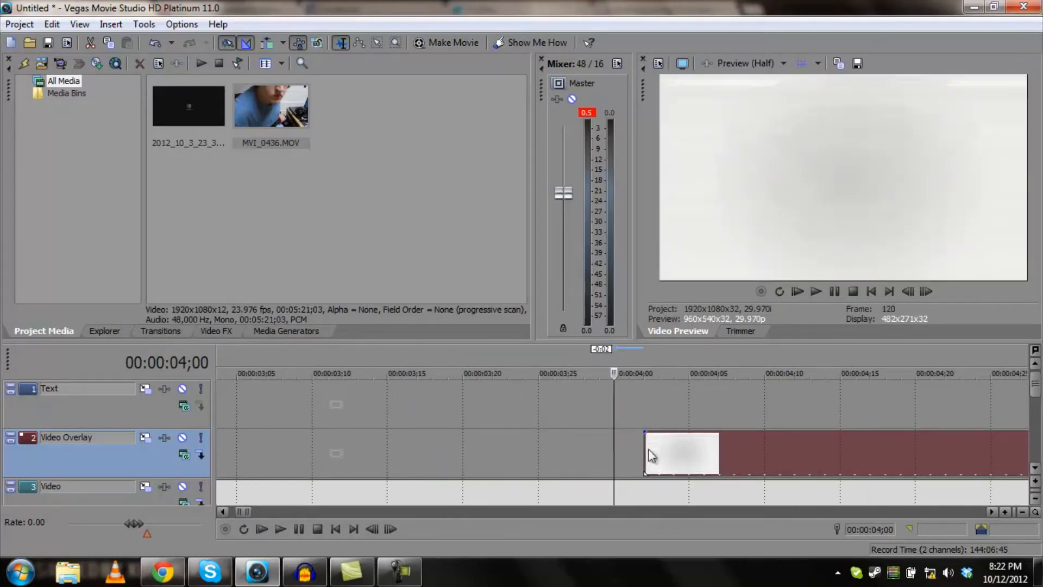
- Trim the guitar clip's start by 4;02 to match the gameplay, and move both clips back to the start of the timeline
scroll(652, 456, "down", 6)
left_click_drag(221, 496, 450, 492)
left_click(637, 455)
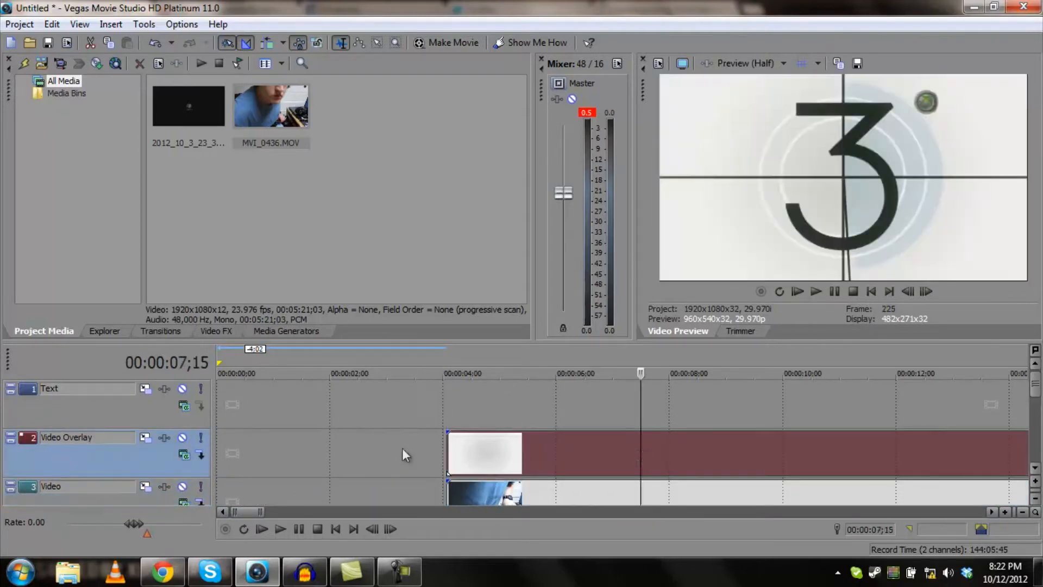
scroll(435, 445, "down", 7)
left_click_drag(484, 459, 424, 470)
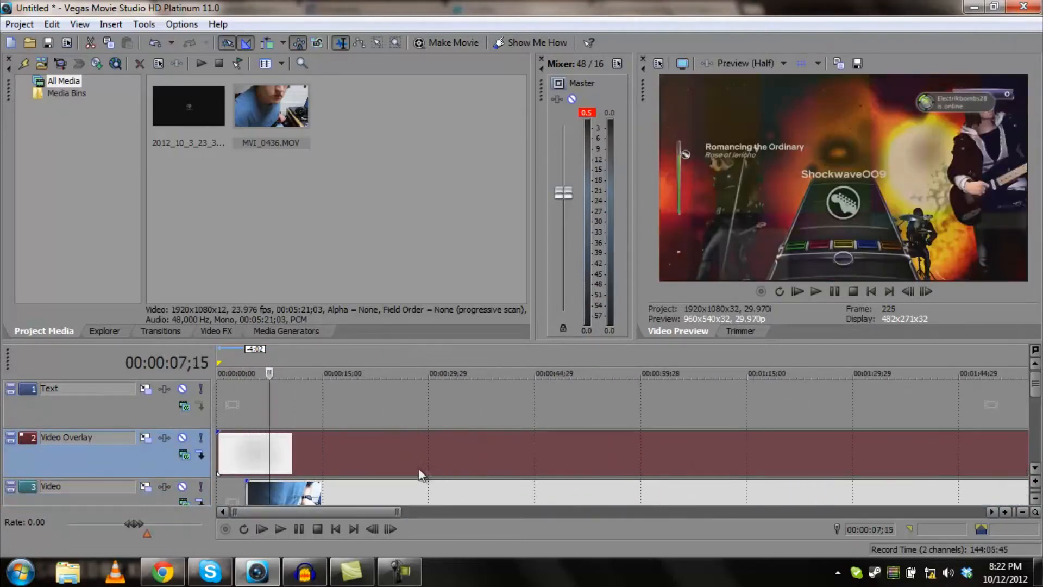
left_click_drag(380, 499, 276, 500)
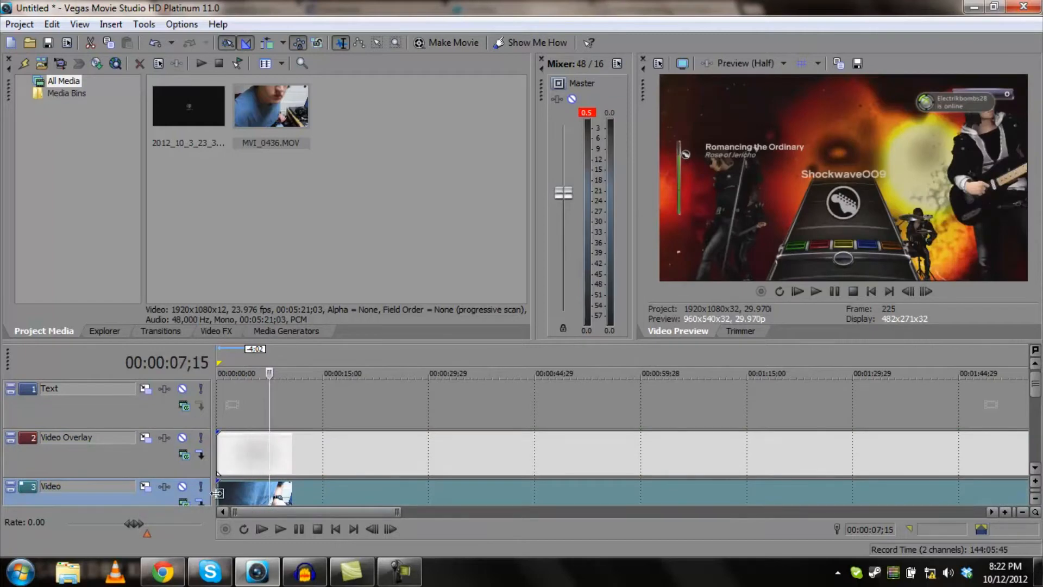
- Trim the start of the guitar clip and its Voice audio to 00:00:12;12, just before the first strum
left_click_drag(1037, 390, 1037, 423)
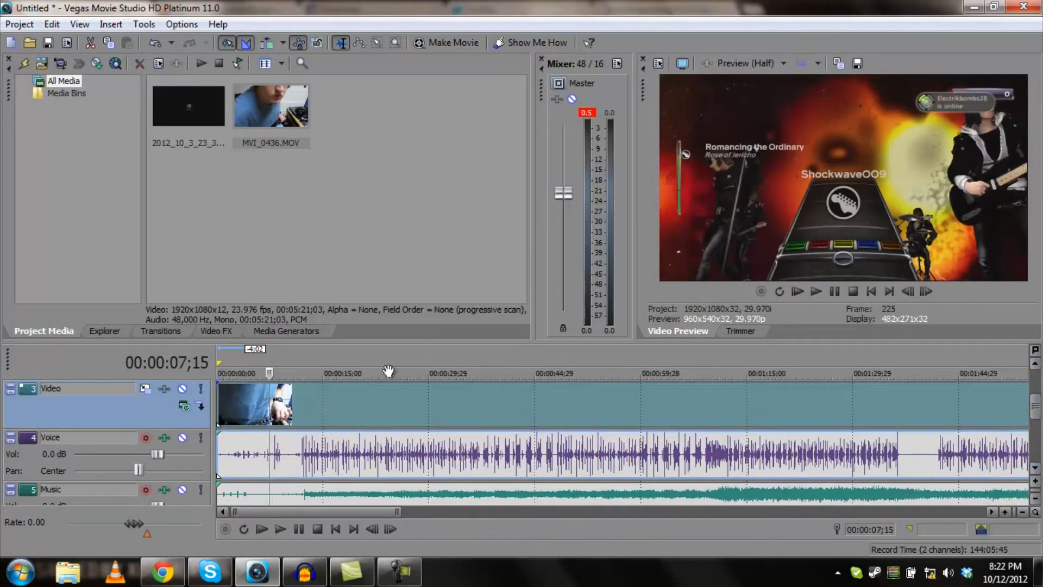
left_click_drag(220, 406, 301, 407)
left_click(303, 411)
scroll(358, 403, "up", 6)
scroll(686, 429, "up", 3)
left_click_drag(617, 417, 994, 428)
left_click(994, 429)
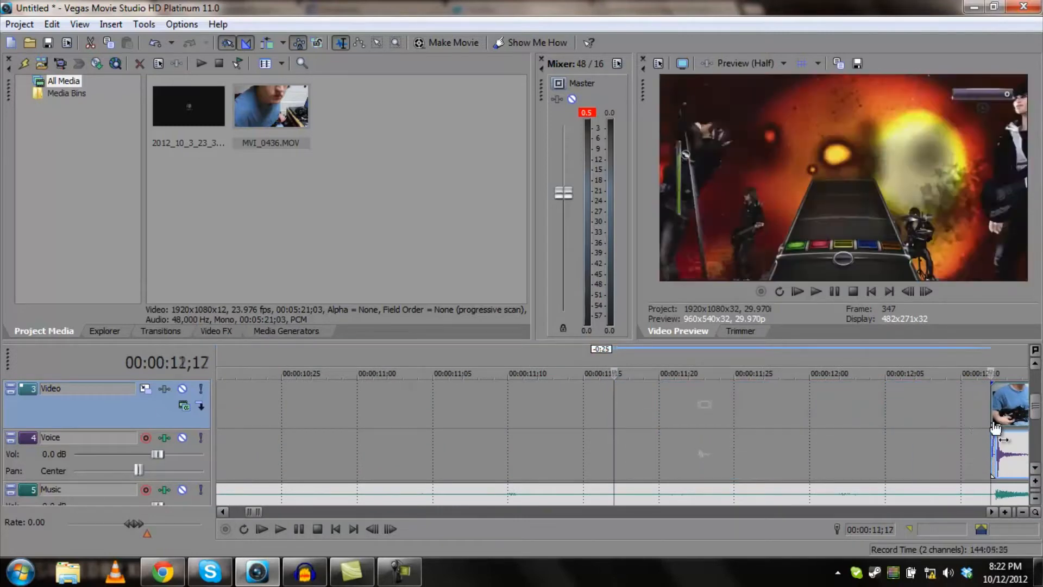
- Fine-tune the guitar clip's start to 00:00:12;14
scroll(984, 408, "down", 3)
scroll(810, 411, "up", 4)
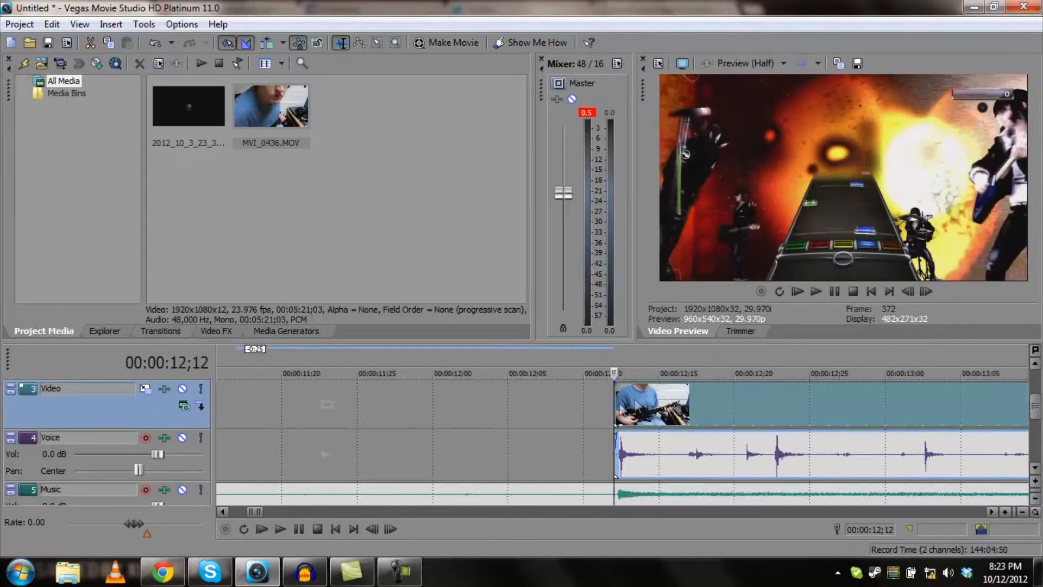
mouse_move(617, 409)
left_mouse_down()
mouse_move(634, 408)
mouse_move(618, 410)
left_mouse_up()
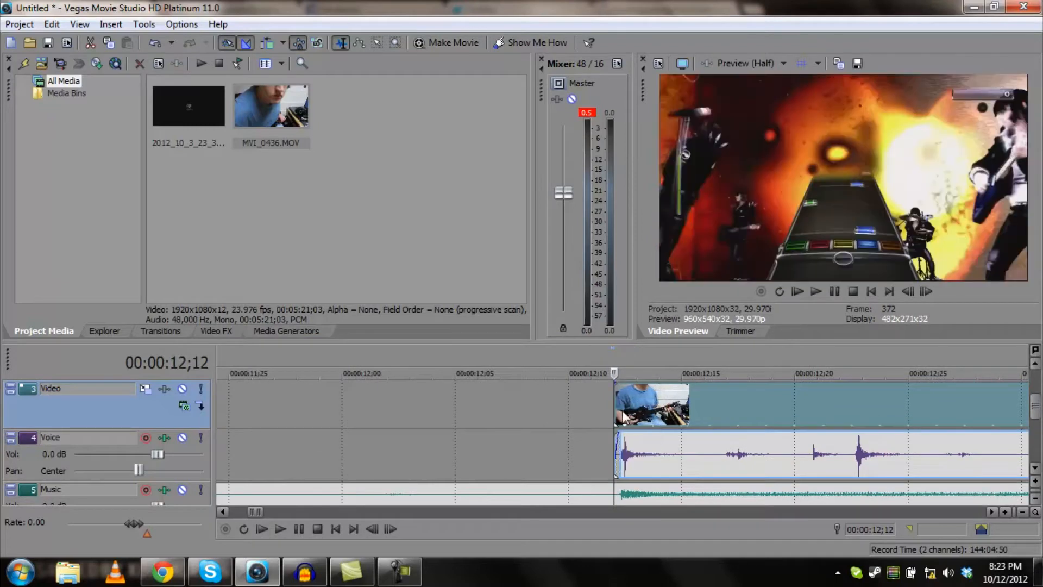
scroll(1041, 407, "up", 3)
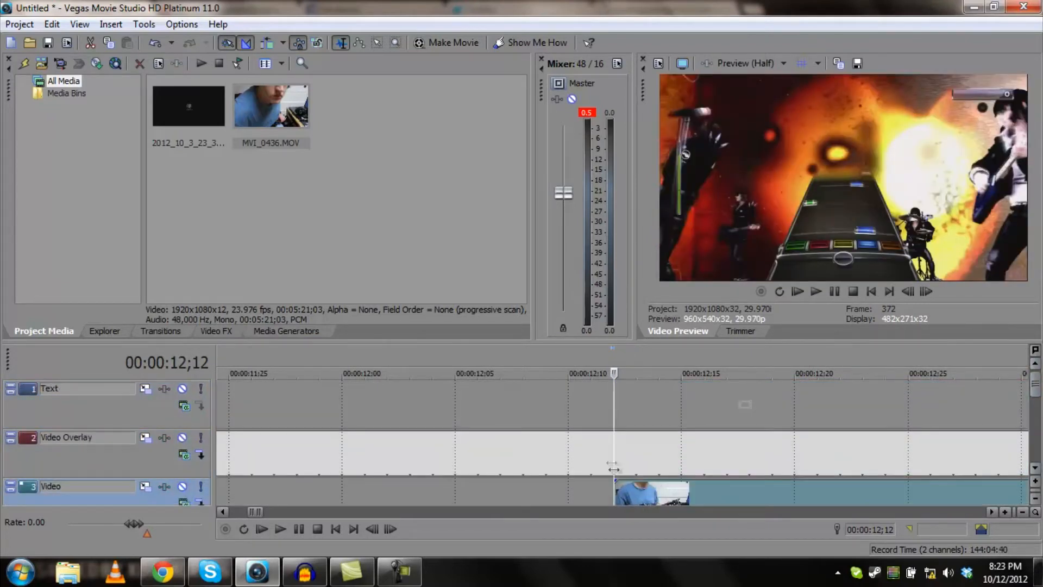
left_click_drag(618, 488, 667, 494)
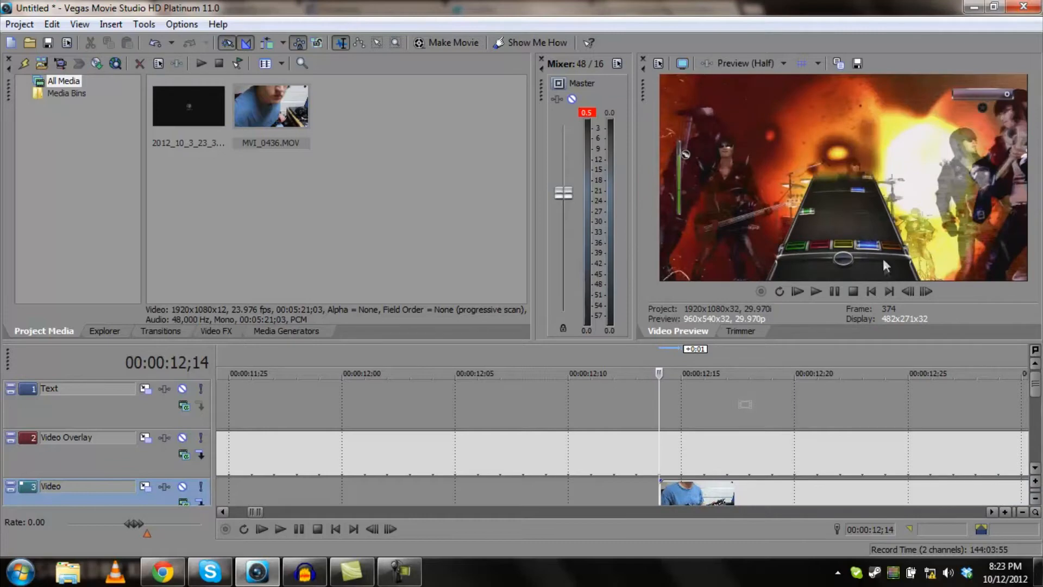
- Split the gameplay clip at 00:00:12;14, where the guitar clip begins, and preview frames on both sides of the cut
left_click(657, 470)
key("s")
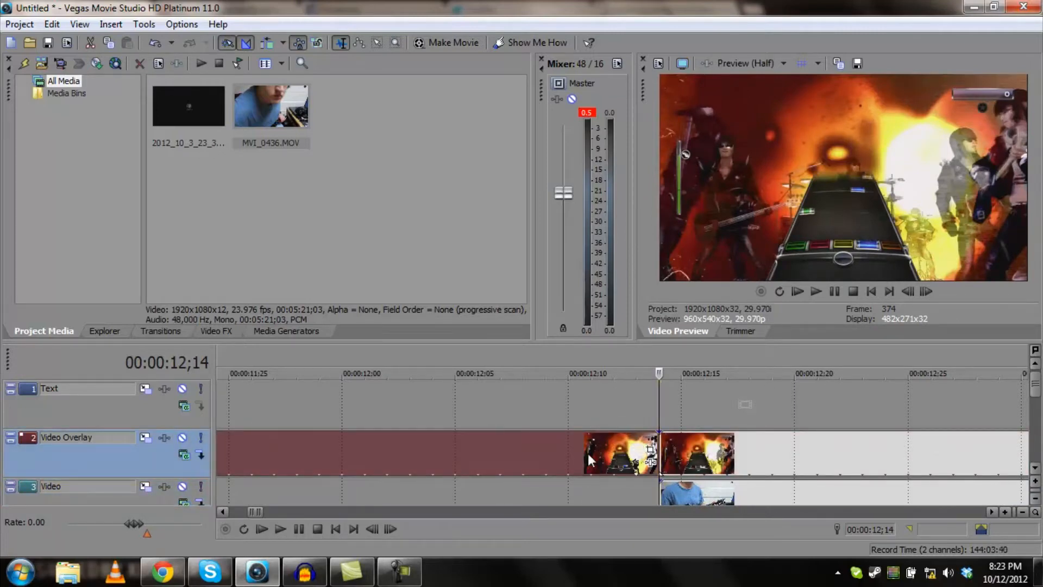
scroll(628, 490, "down", 10)
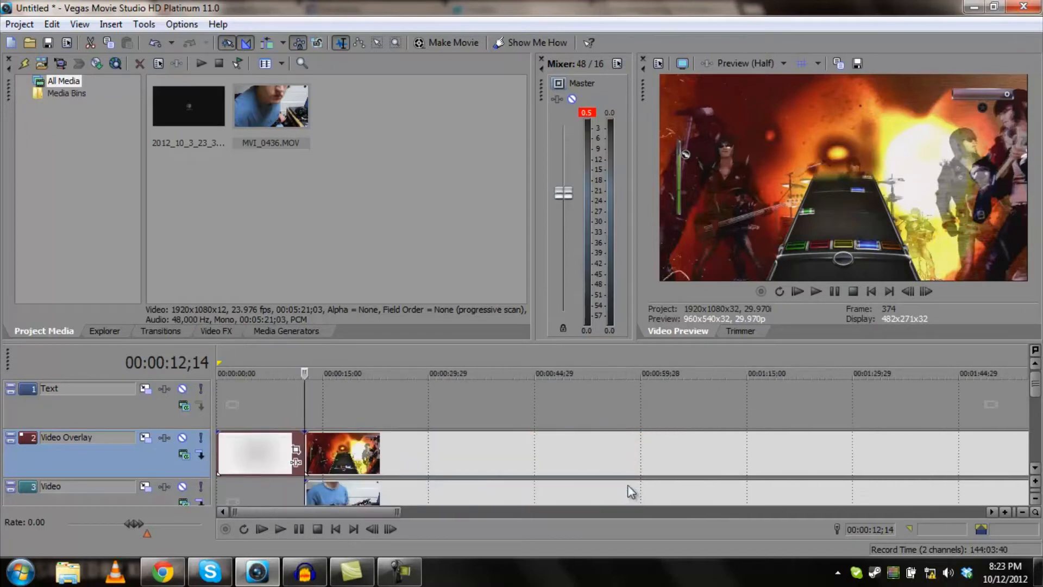
left_click(335, 418)
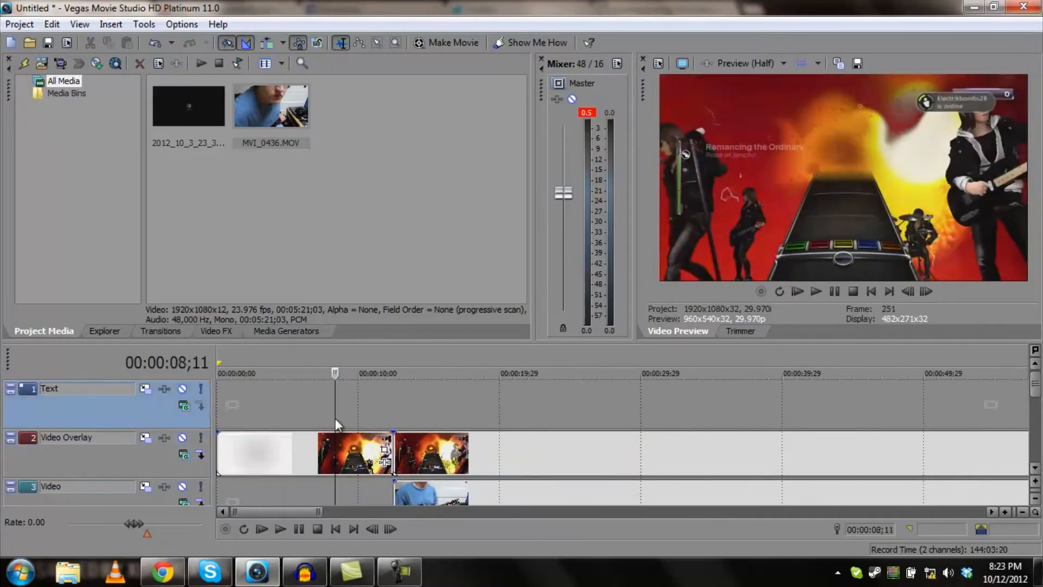
left_click(380, 422)
left_click(511, 425)
scroll(553, 419, "down", 8)
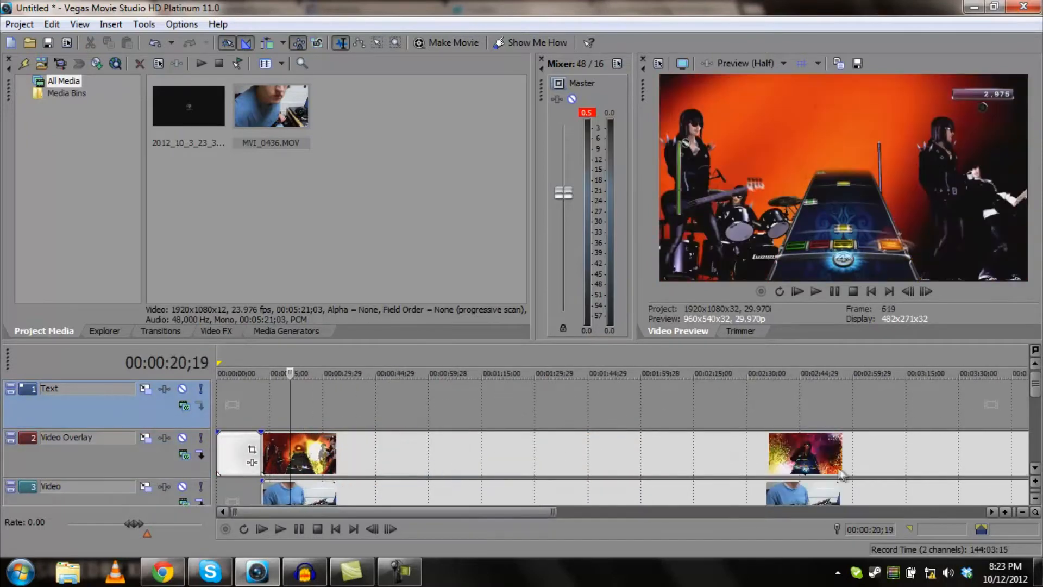
- Trim the ends of the guitar and gameplay clips close to the song's end, shortening the gameplay by a final 2;03
left_click(685, 489)
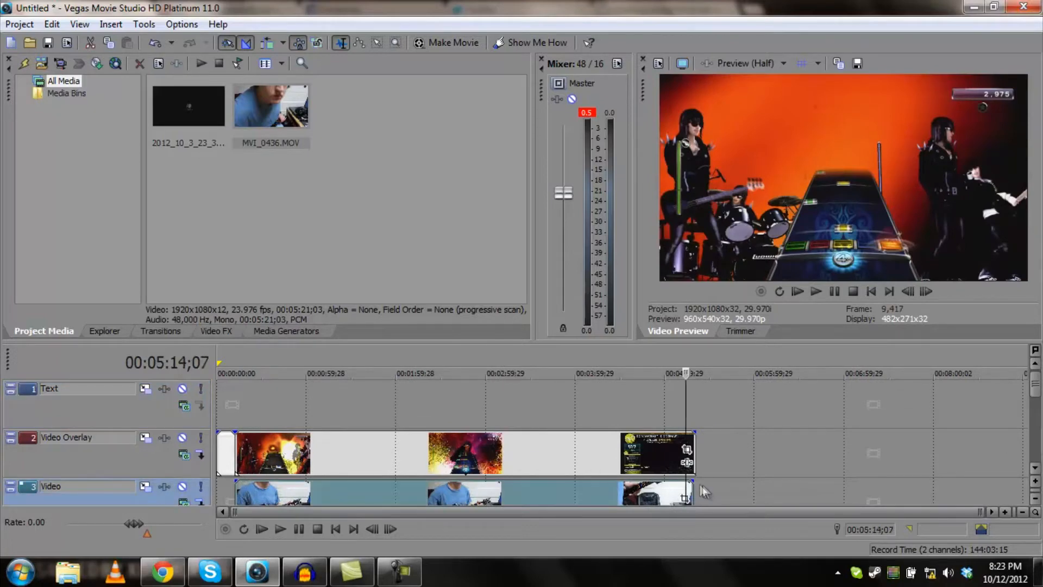
scroll(701, 485, "up", 3)
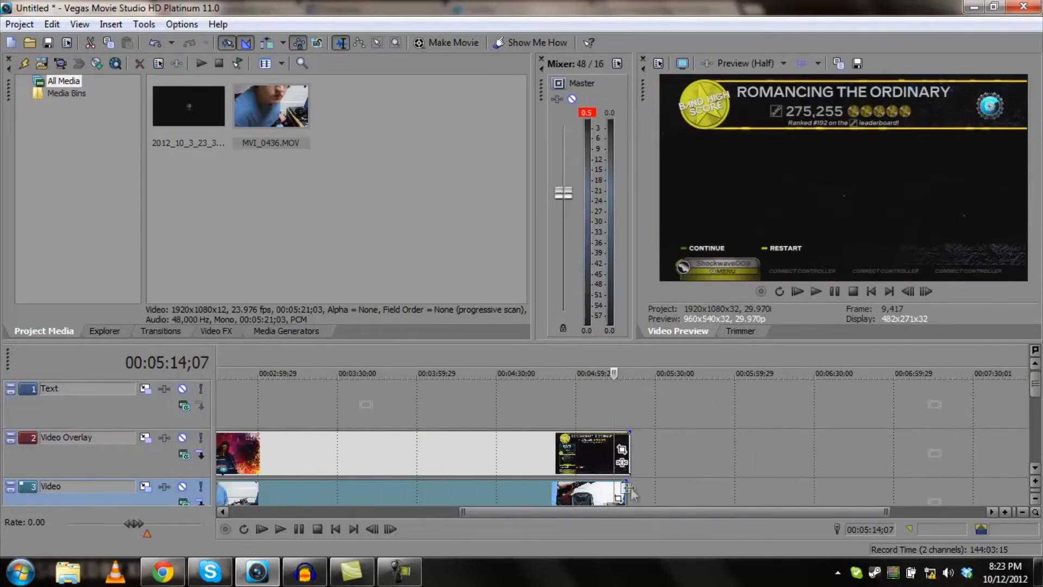
left_click_drag(626, 489, 613, 466)
left_click(601, 466)
scroll(605, 466, "up", 6)
left_click(483, 452)
scroll(483, 452, "up", 4)
scroll(802, 472, "down", 3)
left_click_drag(808, 459, 629, 466)
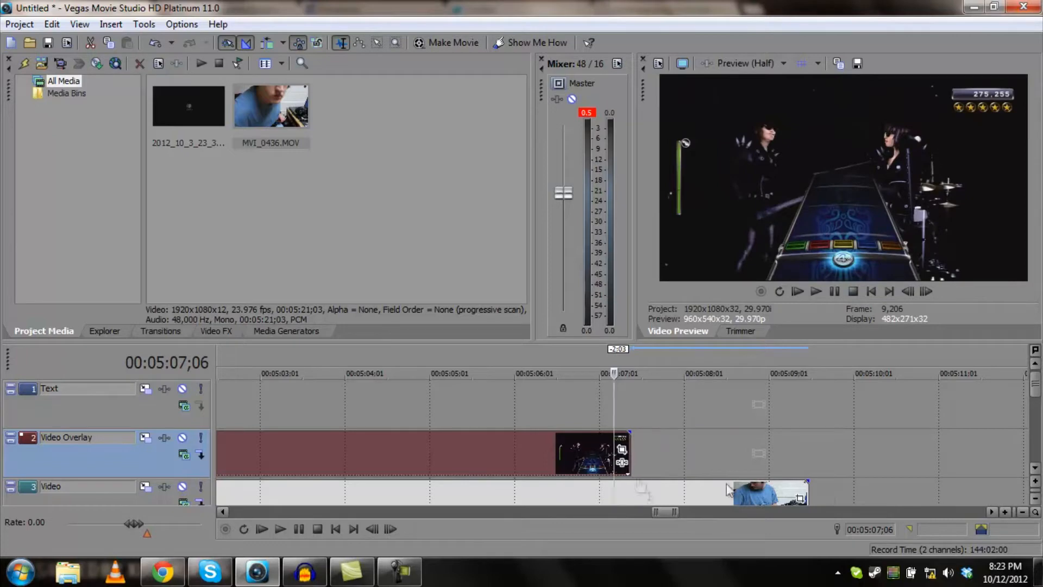
- Extend the gameplay clip's end by 0;02 plus 0;01, and trim the guitar clip's end back by 2;00 to match
left_click(635, 466)
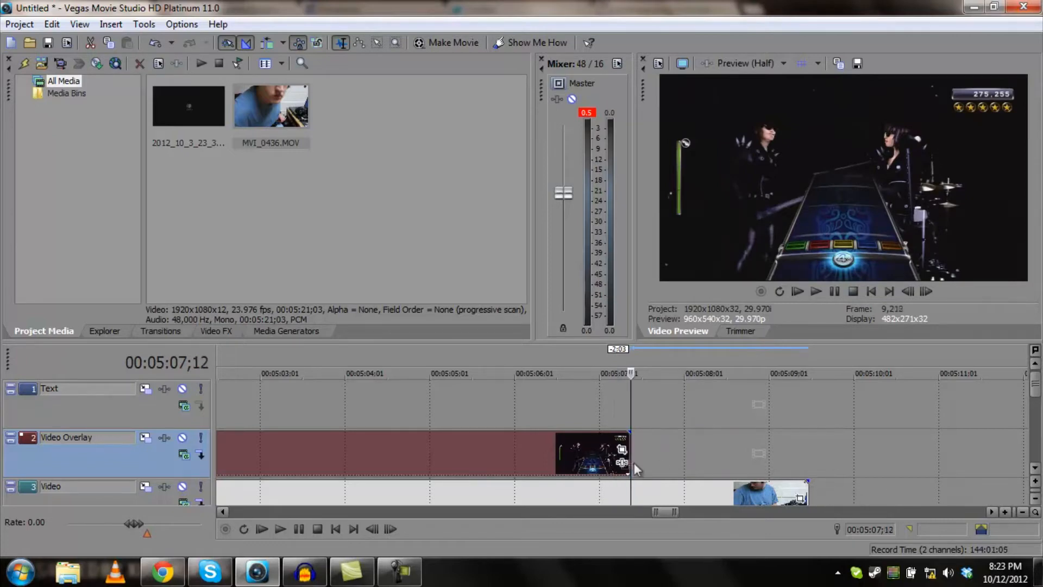
scroll(649, 465, "up", 6)
left_click_drag(603, 457, 725, 456)
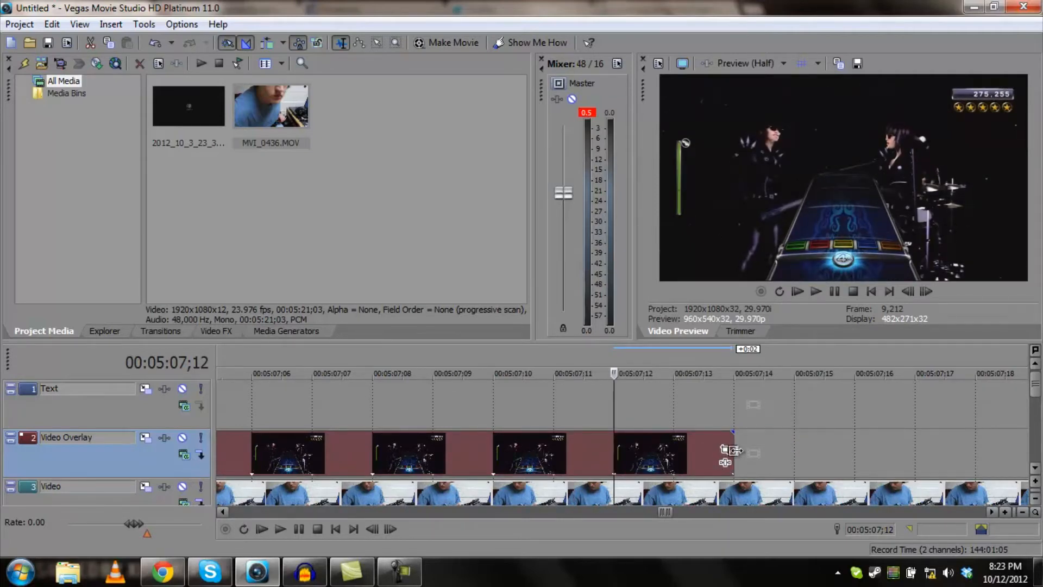
left_click_drag(731, 451, 649, 463)
scroll(886, 511, "down", 5)
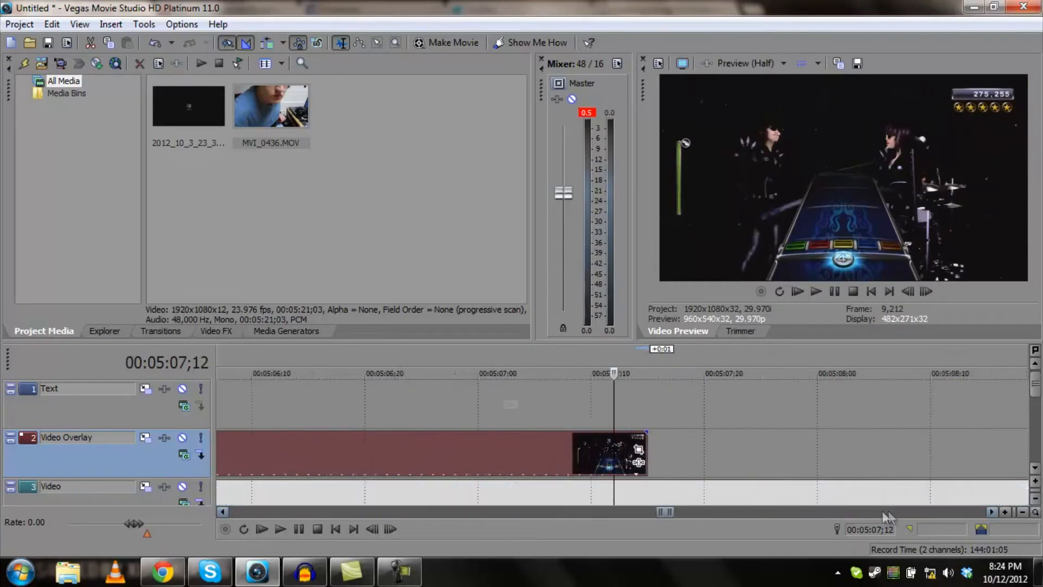
left_click_drag(791, 498, 621, 499)
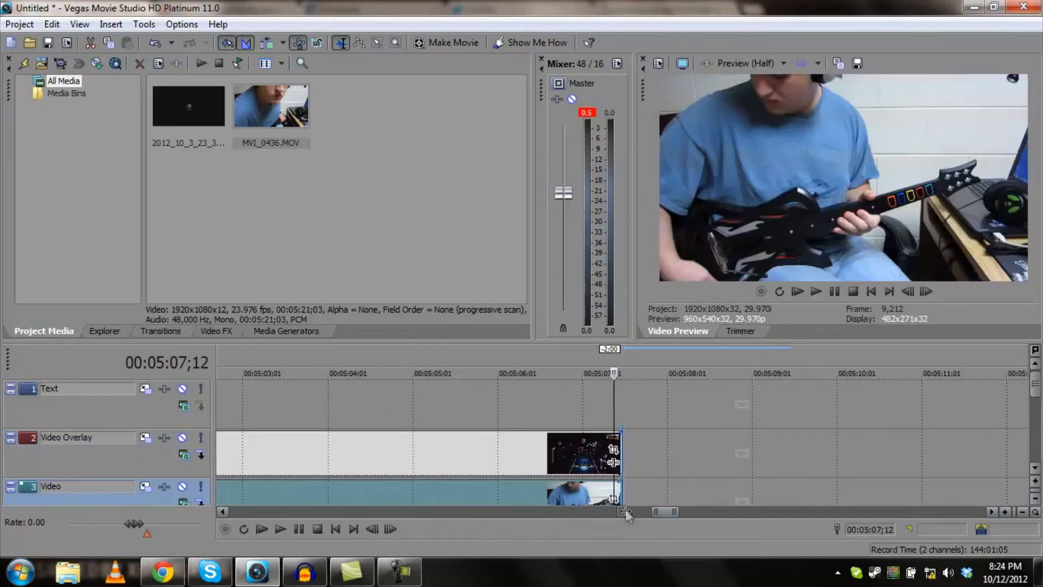
- Extend the gameplay clip's end past the guitar clip, by a final 6;06, and split the gameplay at 00:05:07;12
left_click_drag(617, 460, 844, 475)
scroll(843, 475, "down", 3)
left_click_drag(689, 459, 764, 460)
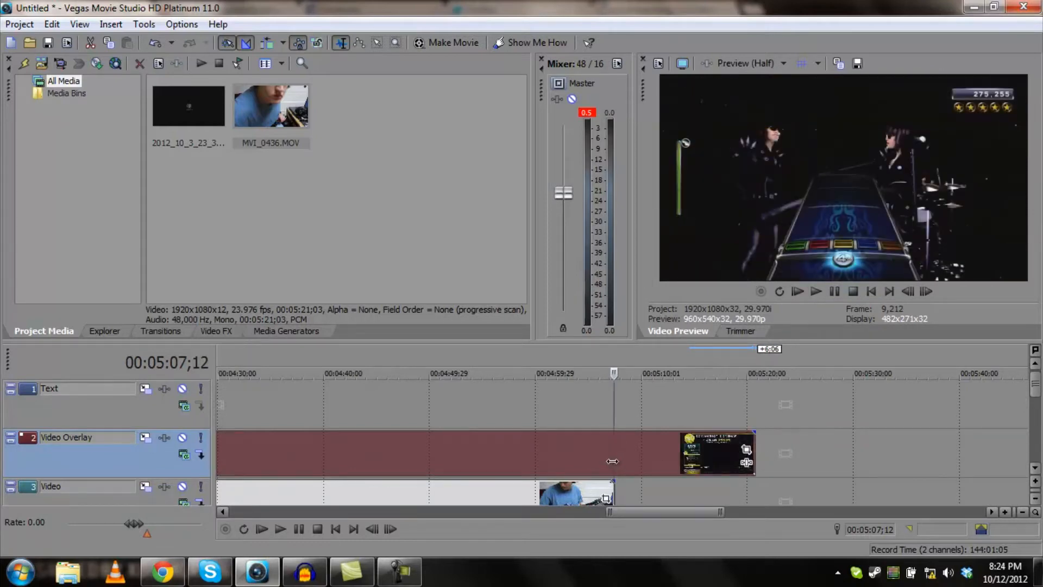
key("s")
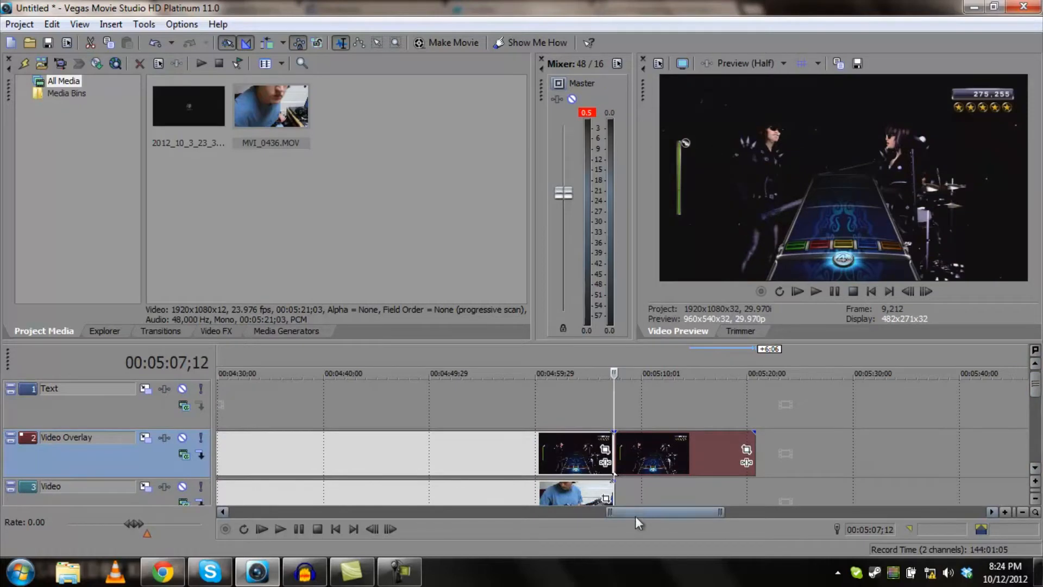
- Select the middle gameplay section and move the playhead to 00:00:26;04 within it
left_click_drag(634, 515, 239, 514)
left_click(287, 453)
left_click(494, 455)
scroll(495, 455, "down", 4)
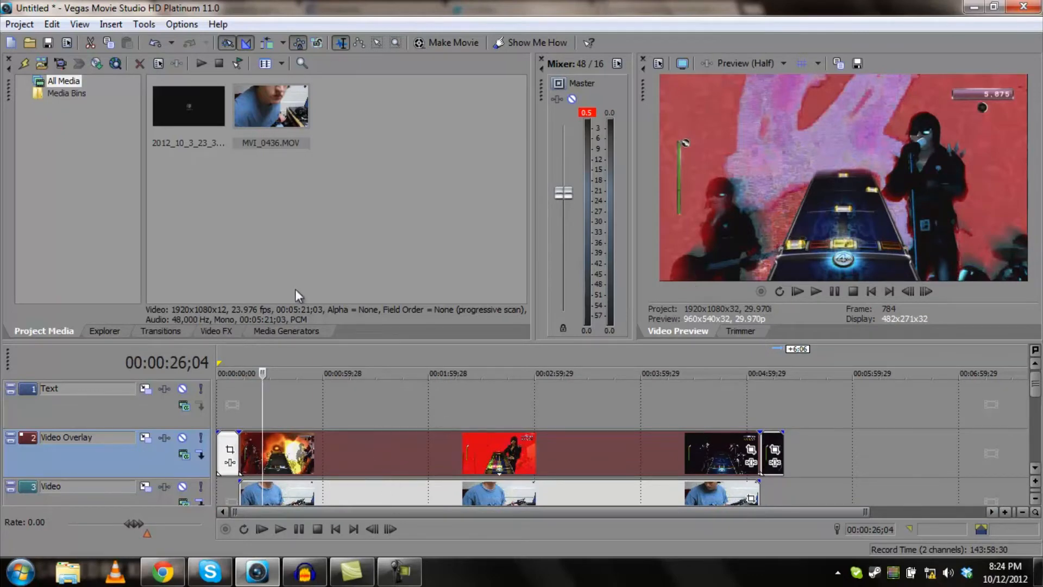
- Apply the Cookie Cutter effect with the "Rockband Chart, Left Side" preset to the middle gameplay section
left_click(216, 330)
scroll(75, 167, "down", 5)
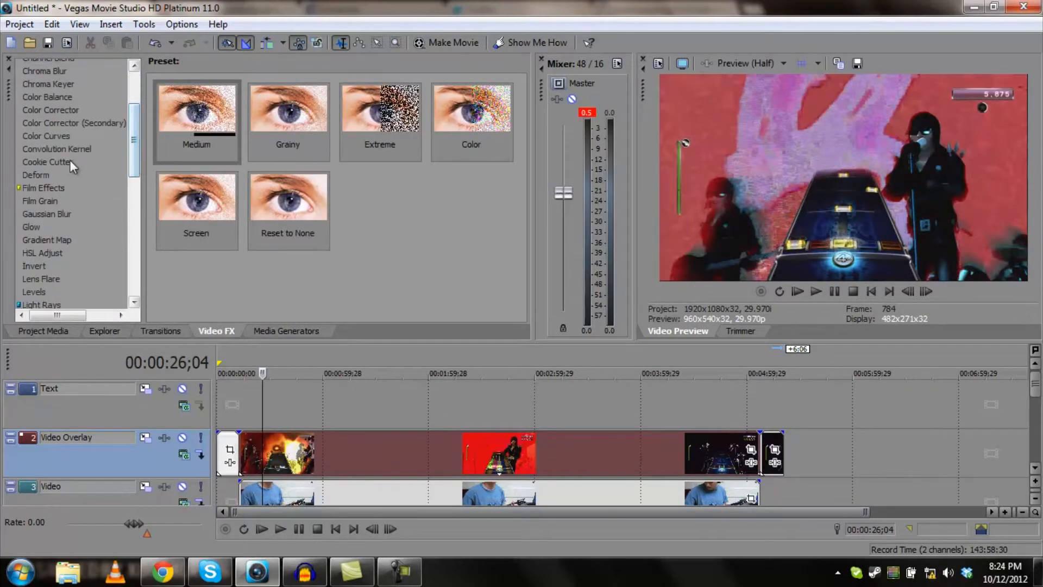
left_click(75, 167)
scroll(516, 275, "down", 5)
left_click_drag(514, 269, 515, 246)
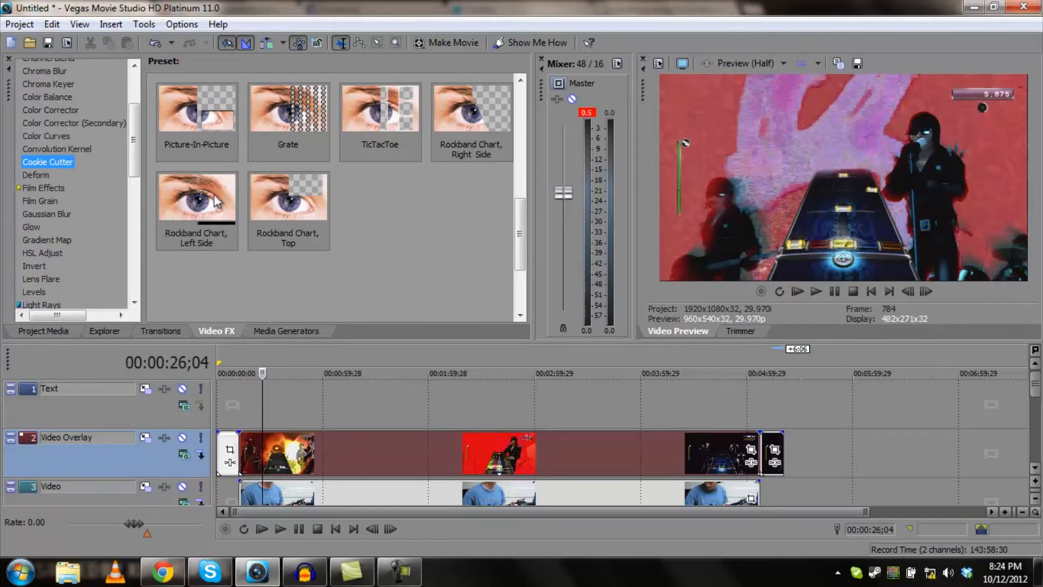
left_click(216, 202)
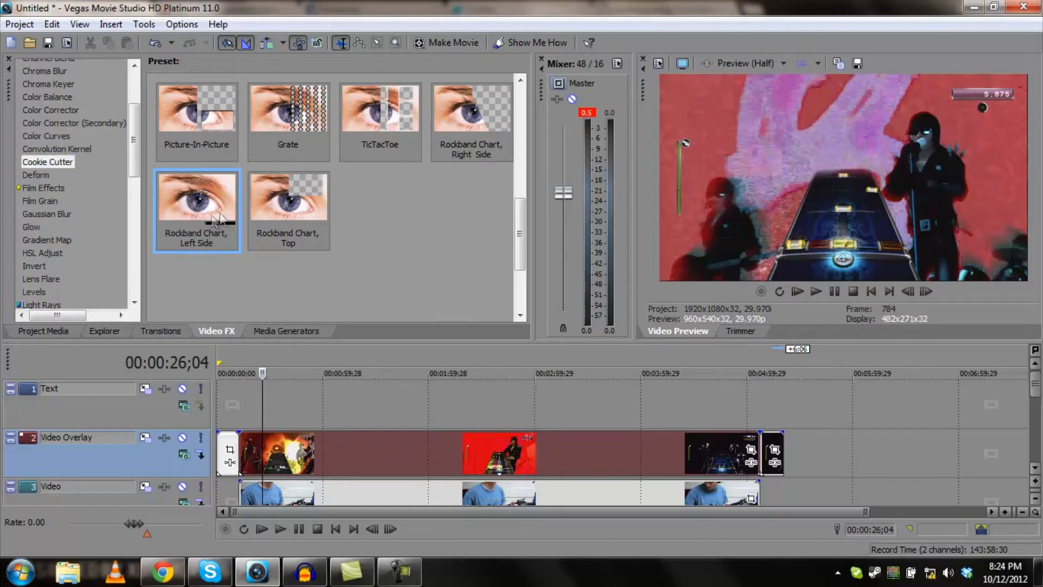
left_click_drag(420, 444, 434, 454)
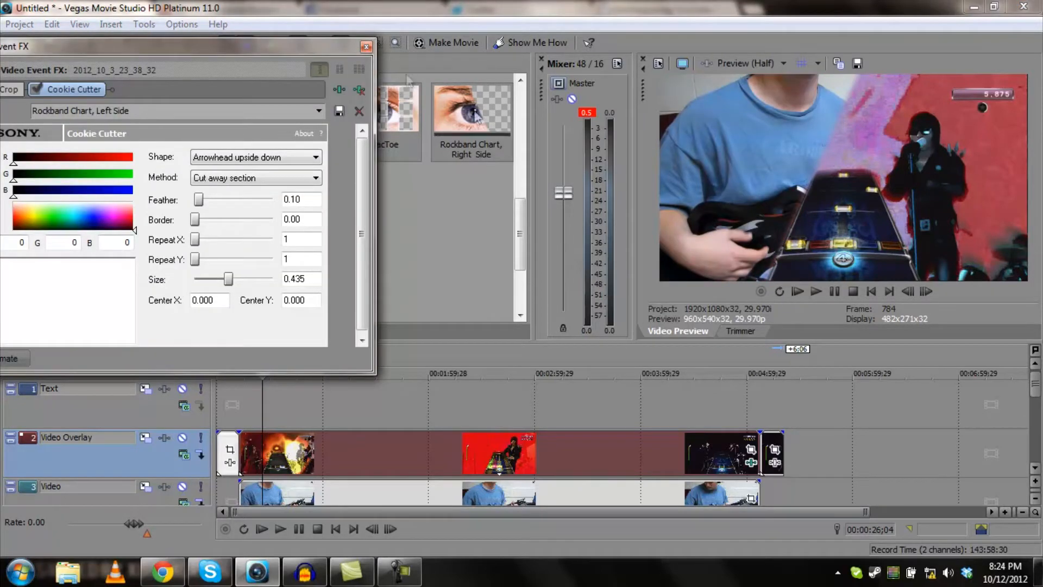
left_click(366, 47)
- Add Cookie Cutter effects with the "Rockband Chart, Right Side" and "Rockband Chart, Top" presets to the middle gameplay section
left_click_drag(475, 125, 623, 471)
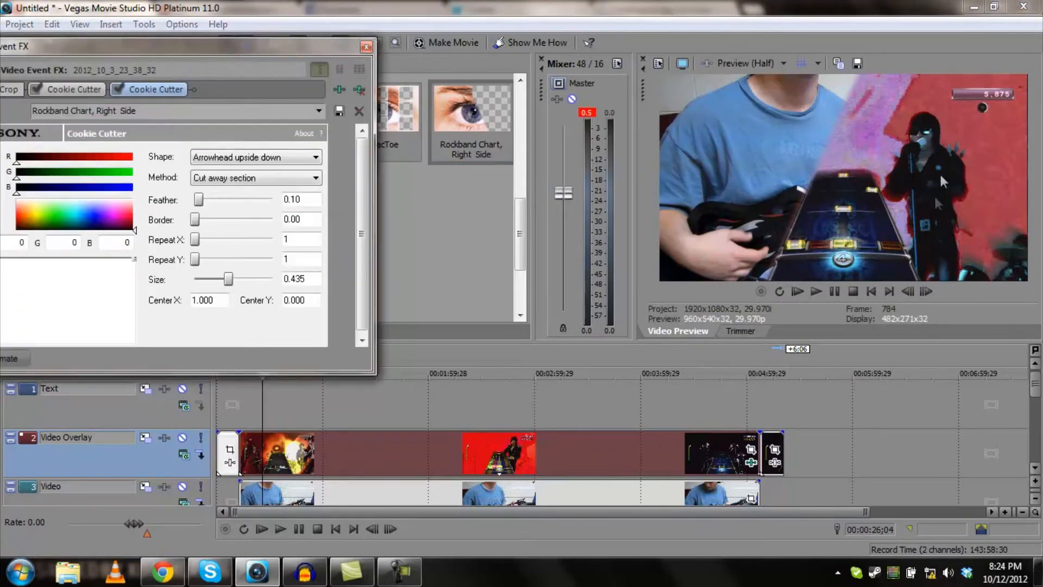
left_click(366, 46)
left_click_drag(288, 198, 550, 457)
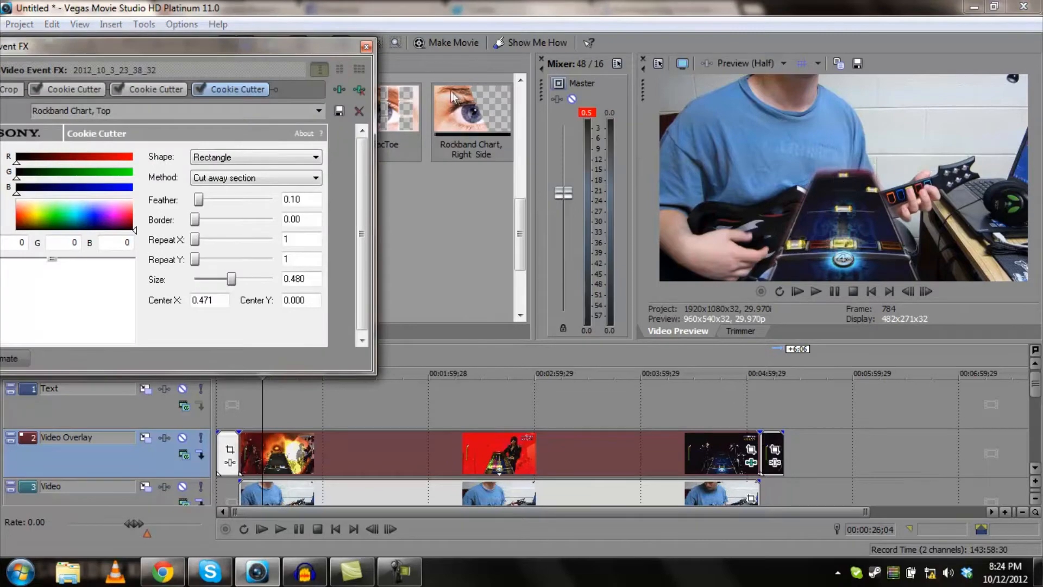
left_click(366, 46)
- Open the middle gameplay section's effects and inspect the settings of the left-side and right-side Cookie Cutters
left_click(751, 462)
left_click_drag(311, 15, 465, 125)
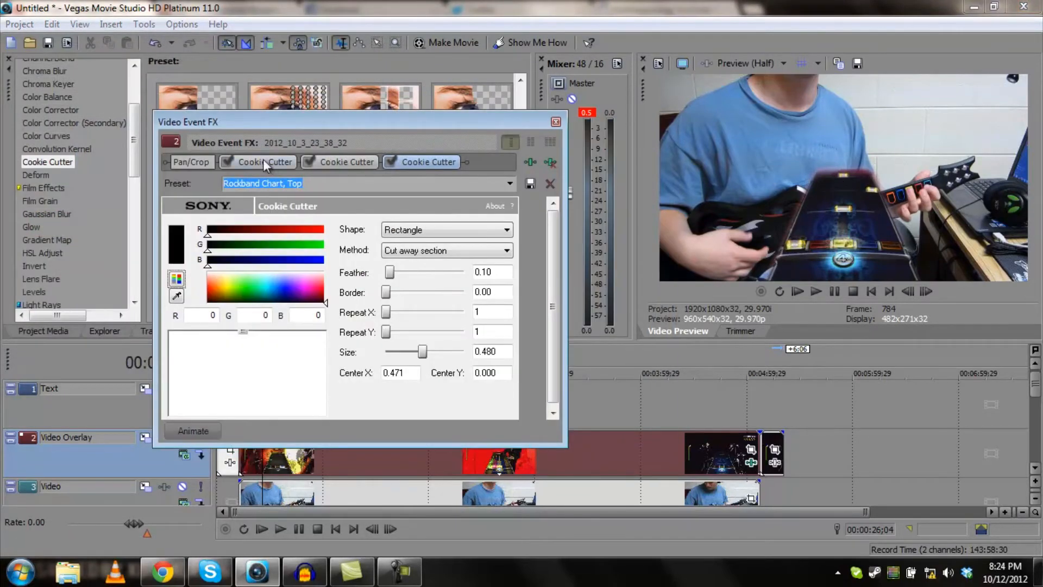
left_click(265, 162)
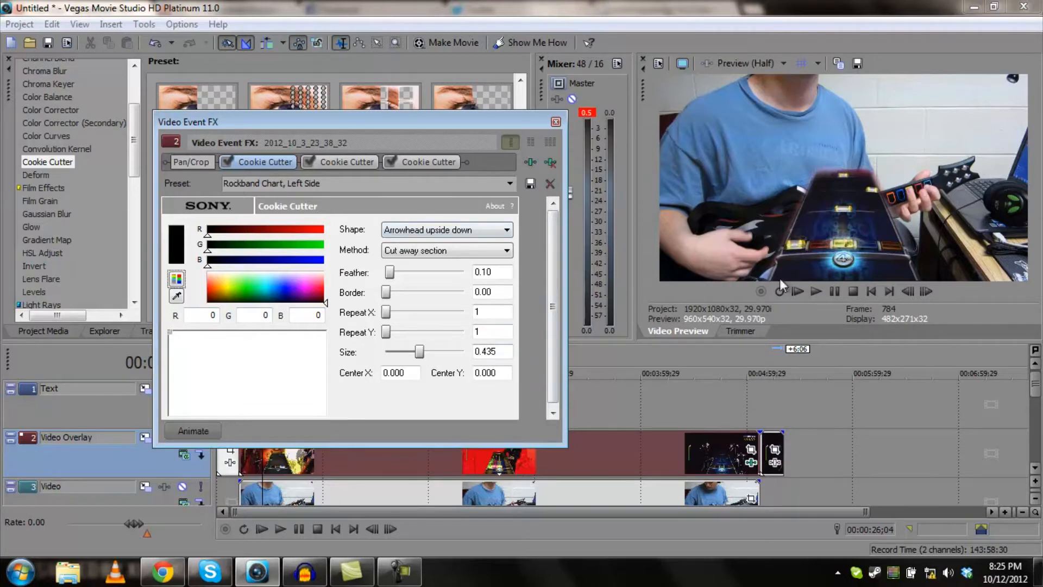
left_click(345, 162)
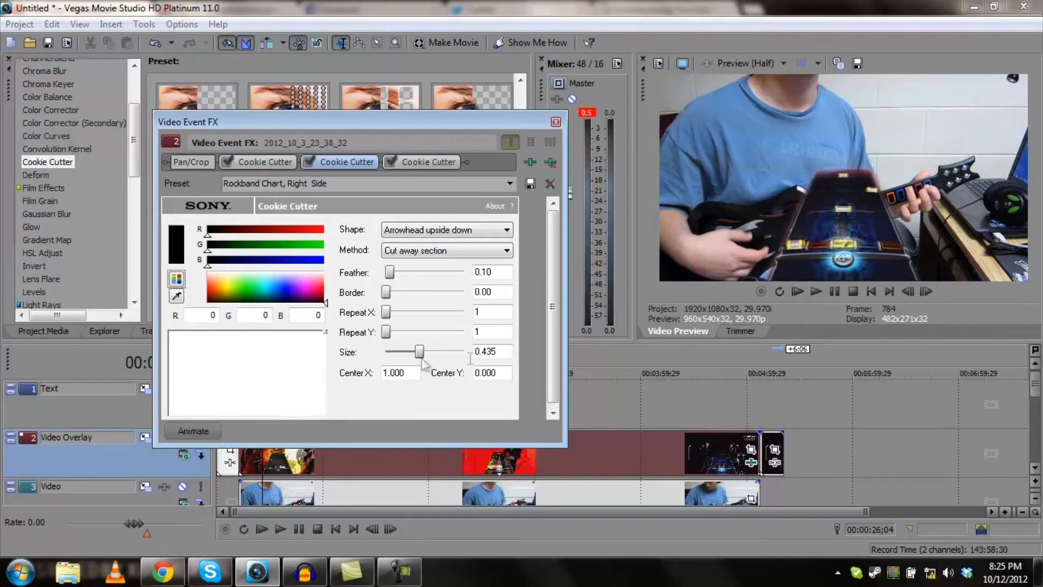
- Remove the top and right-side Cookie Cutter effects from the middle gameplay section, keeping only the left-side one
left_click(416, 163)
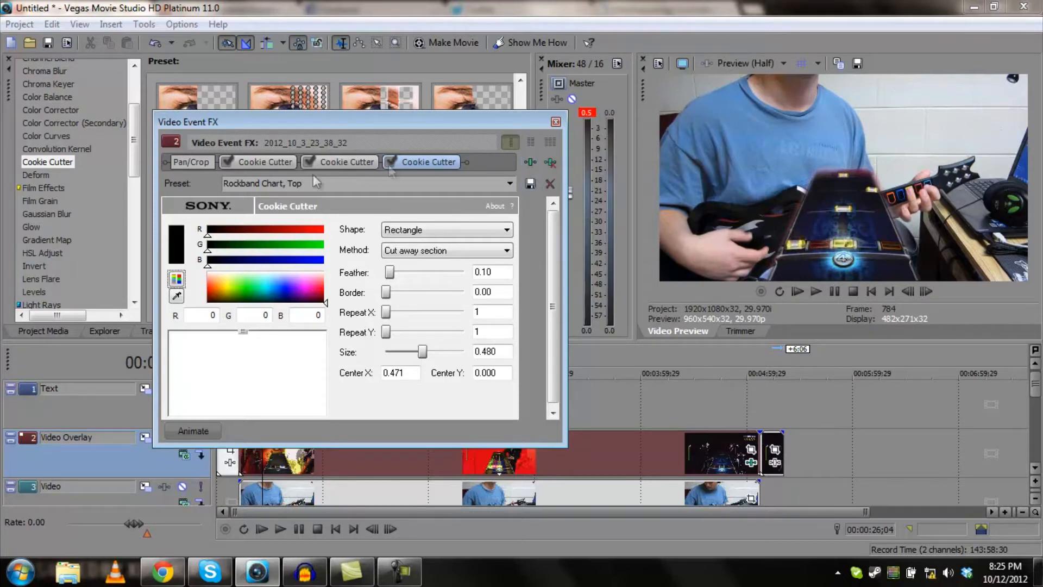
left_click(550, 162)
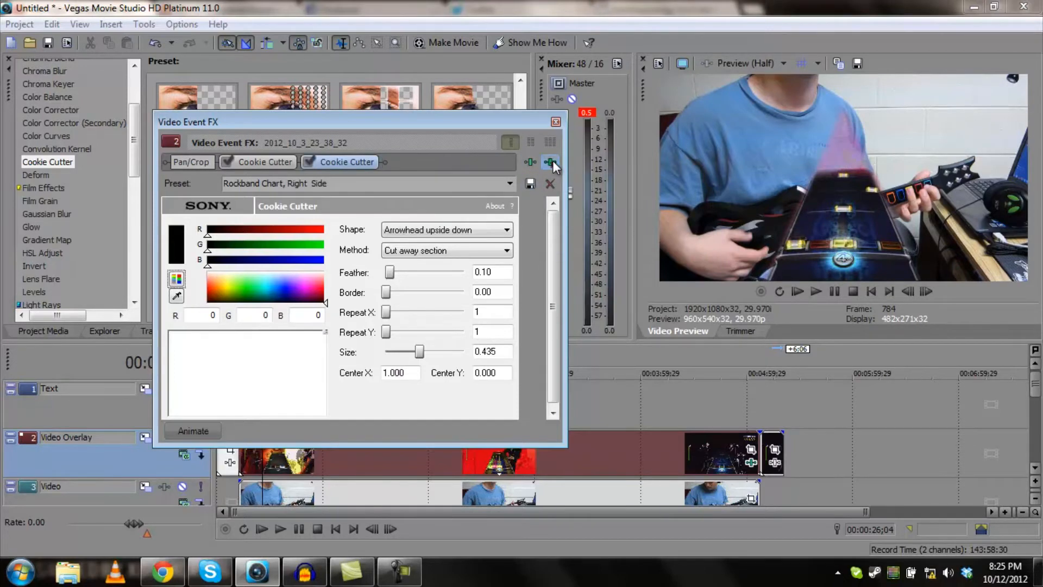
left_click(552, 162)
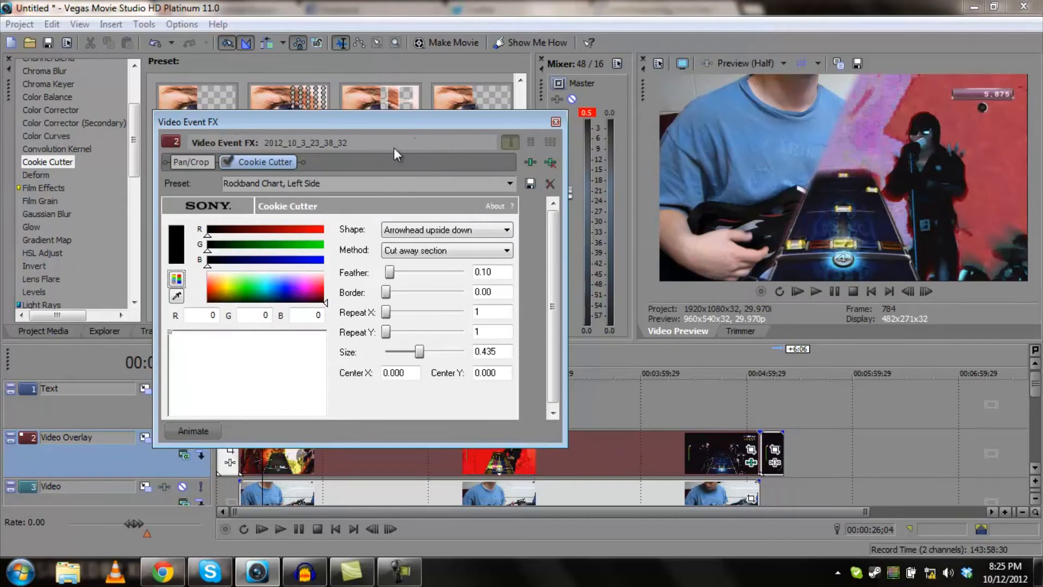
left_click(555, 122)
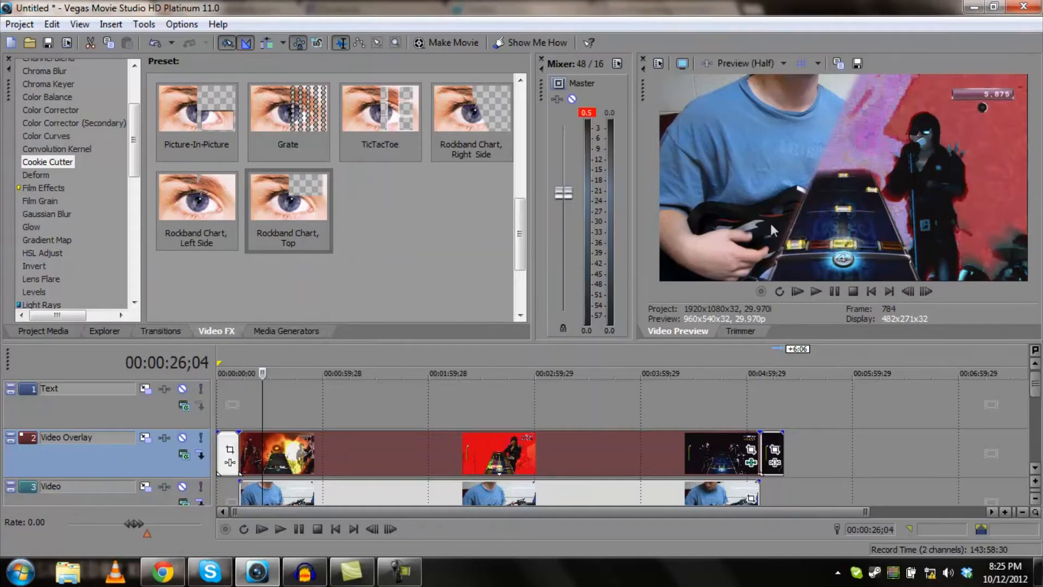
- Open Track Motion for the Video Overlay track and reposition its window so the composite preview stays mostly in view
scroll(332, 515, "up", 3)
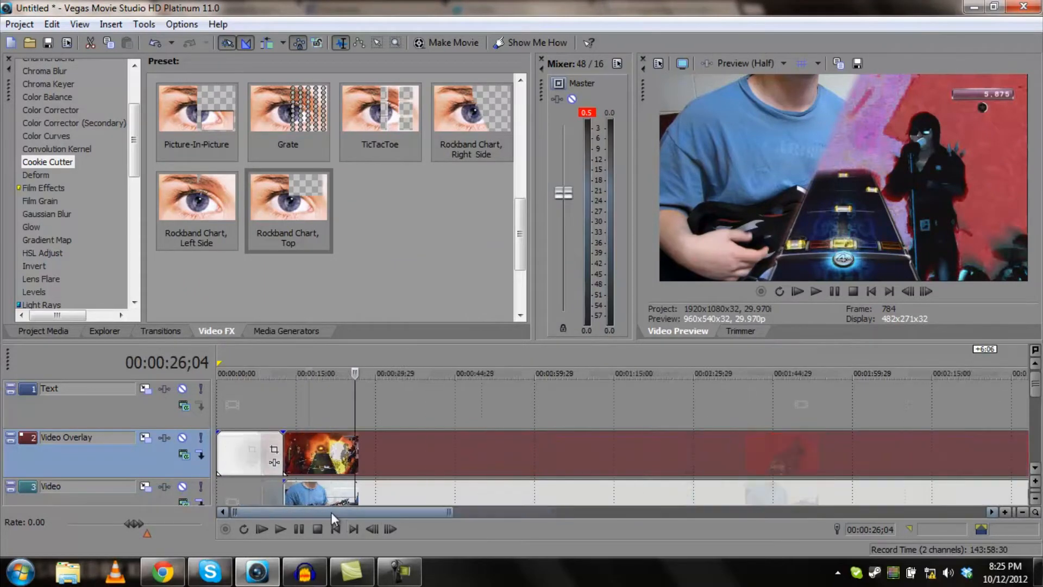
left_click(145, 437)
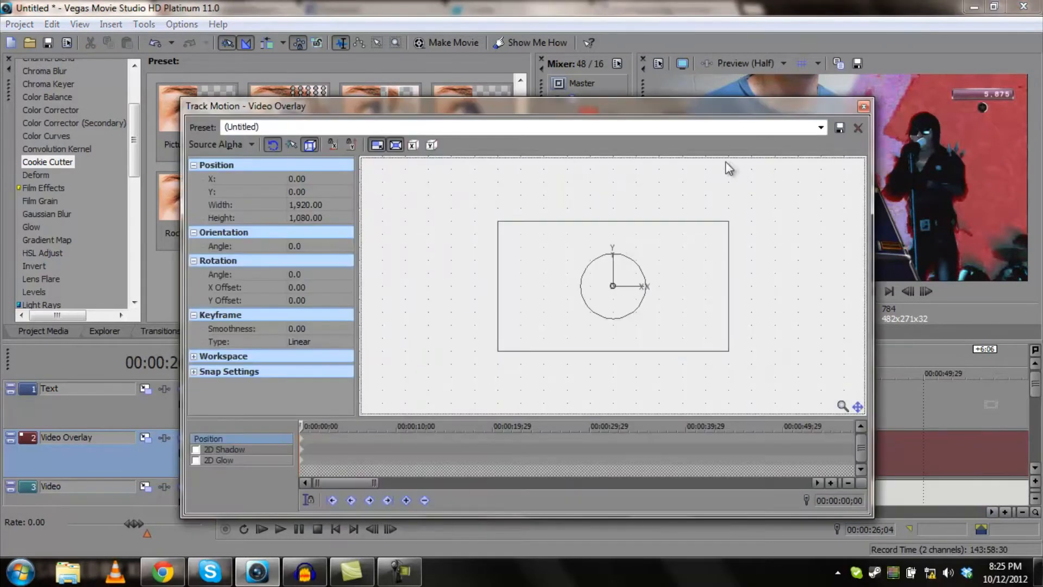
left_click_drag(705, 108, 534, 25)
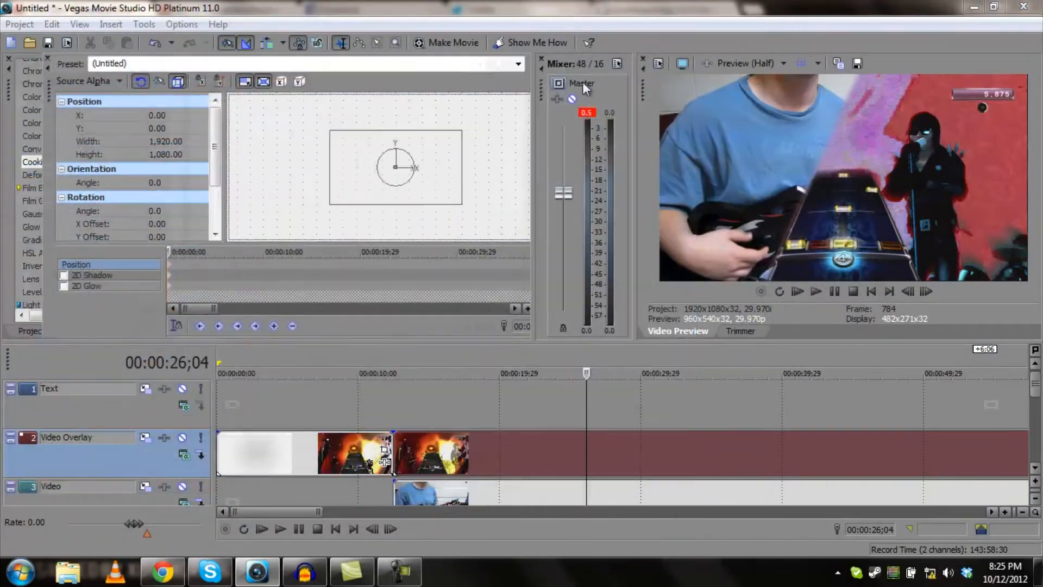
left_click_drag(582, 81, 596, 124)
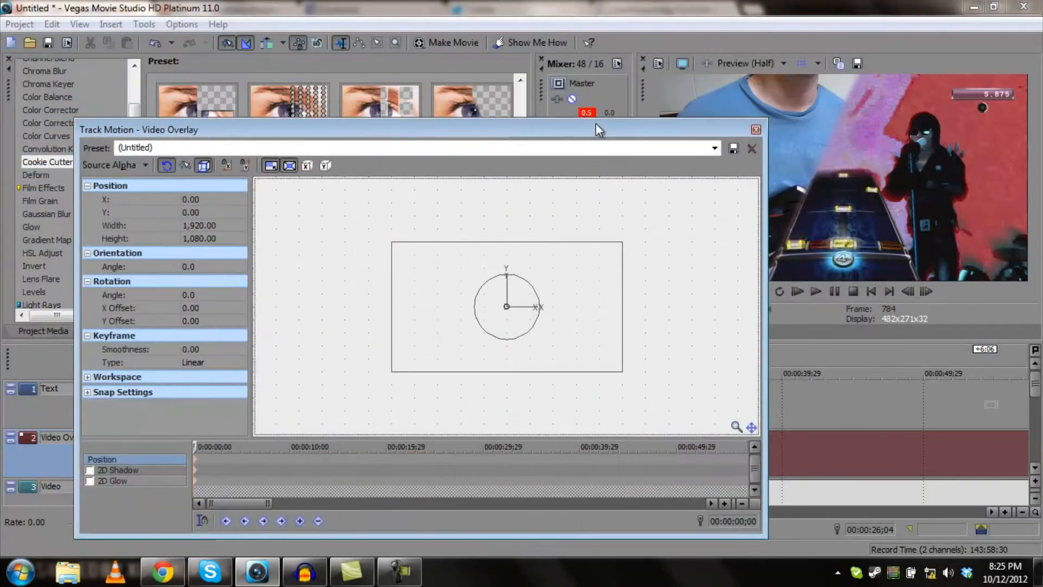
left_click(819, 213)
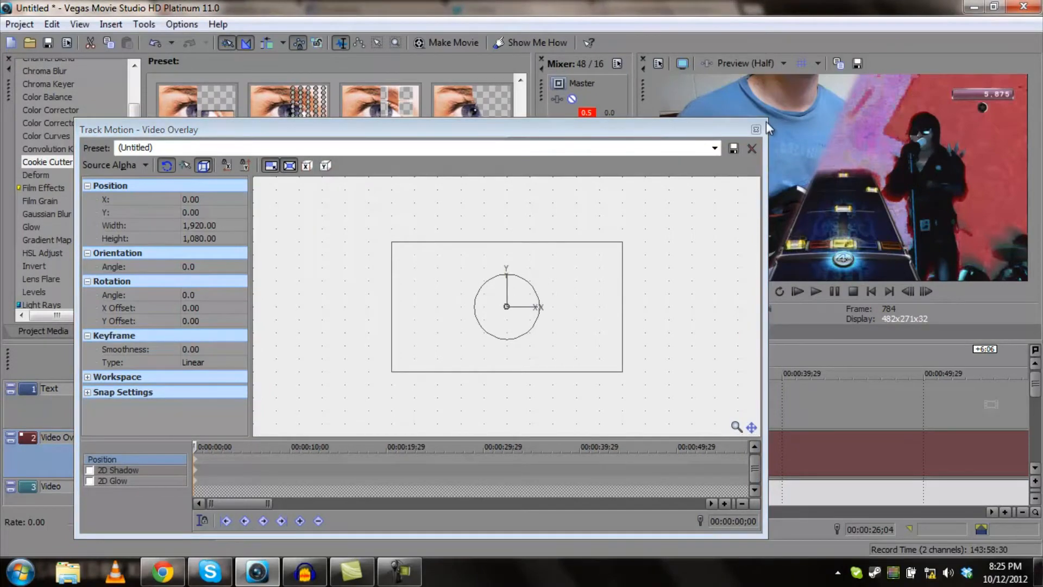
left_click_drag(768, 121, 709, 154)
left_click_drag(630, 162, 548, 32)
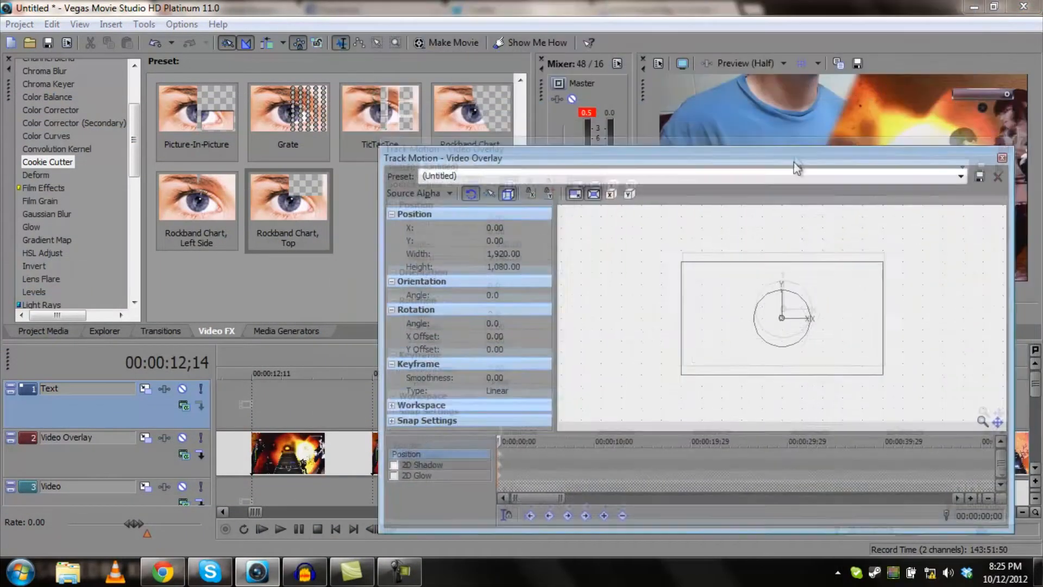
left_click_drag(794, 162, 811, 149)
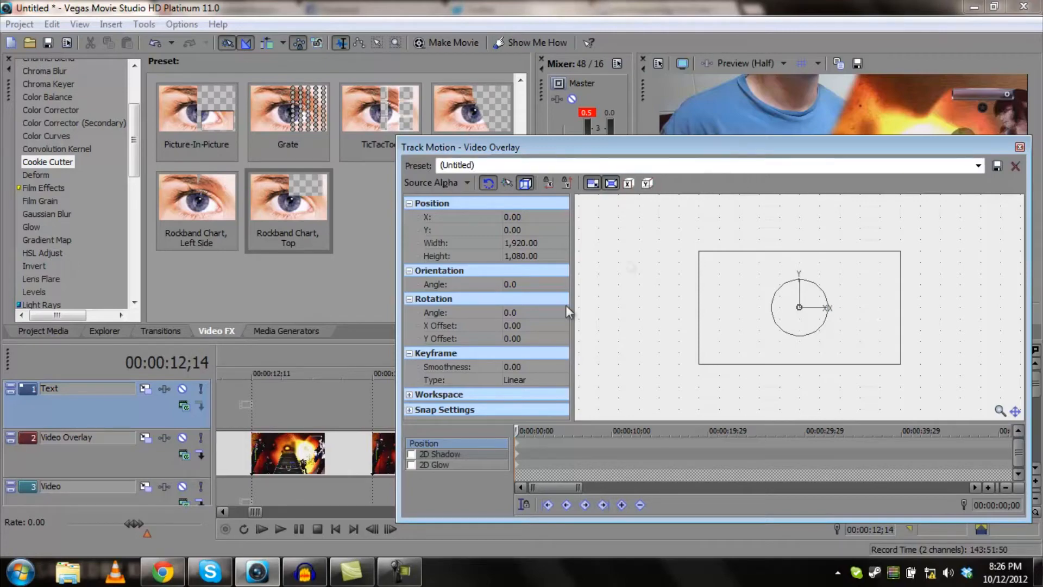
left_click_drag(650, 156, 334, 518)
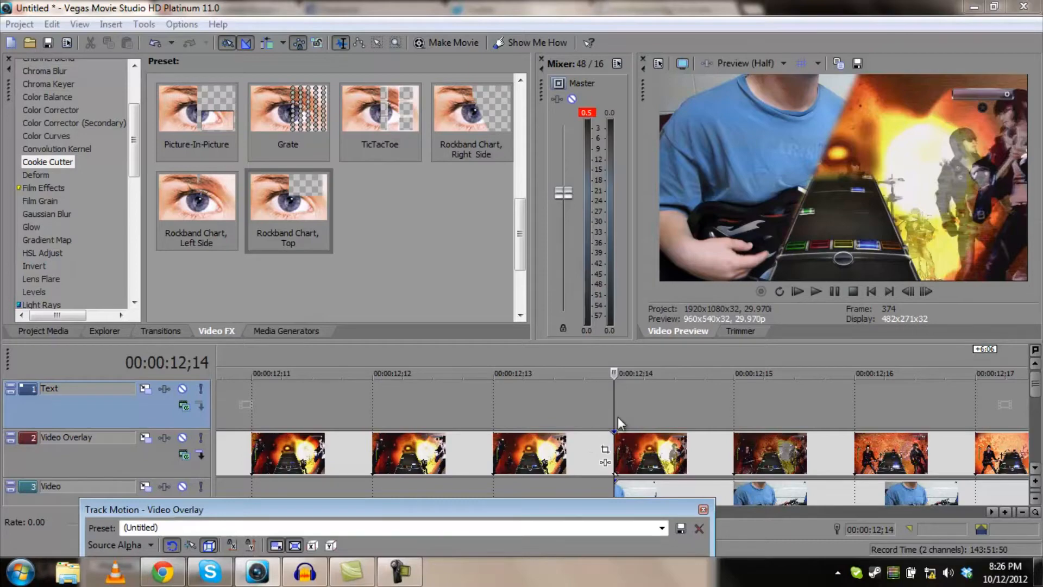
left_click_drag(278, 510, 226, 132)
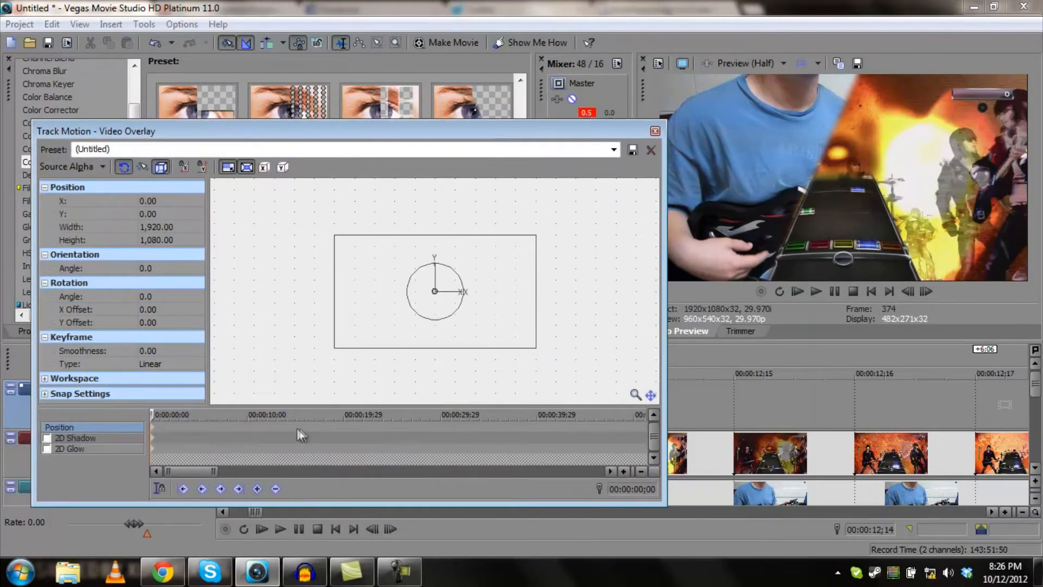
- Locate the start of the middle gameplay section at 00:00:12;14 on the Track Motion timeline
left_click(250, 427)
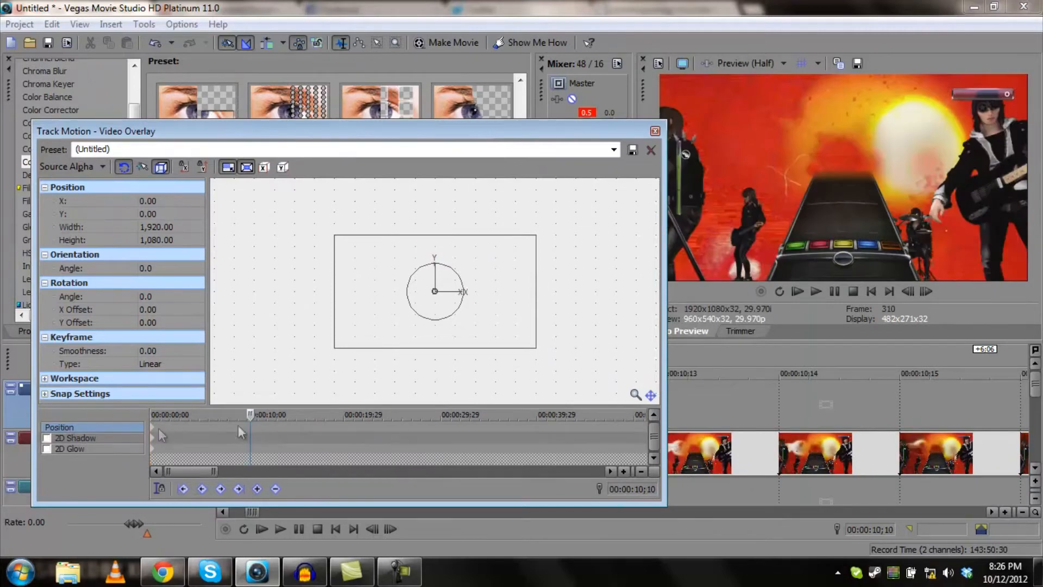
scroll(491, 455, "up", 5)
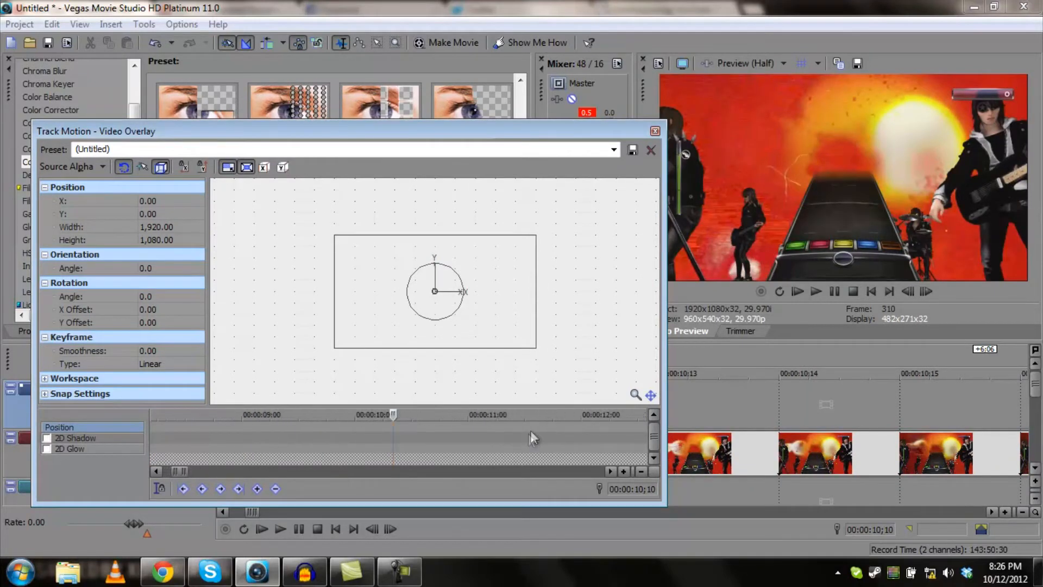
left_click(598, 428)
left_click_drag(181, 477, 175, 471)
scroll(416, 423, "down", 4)
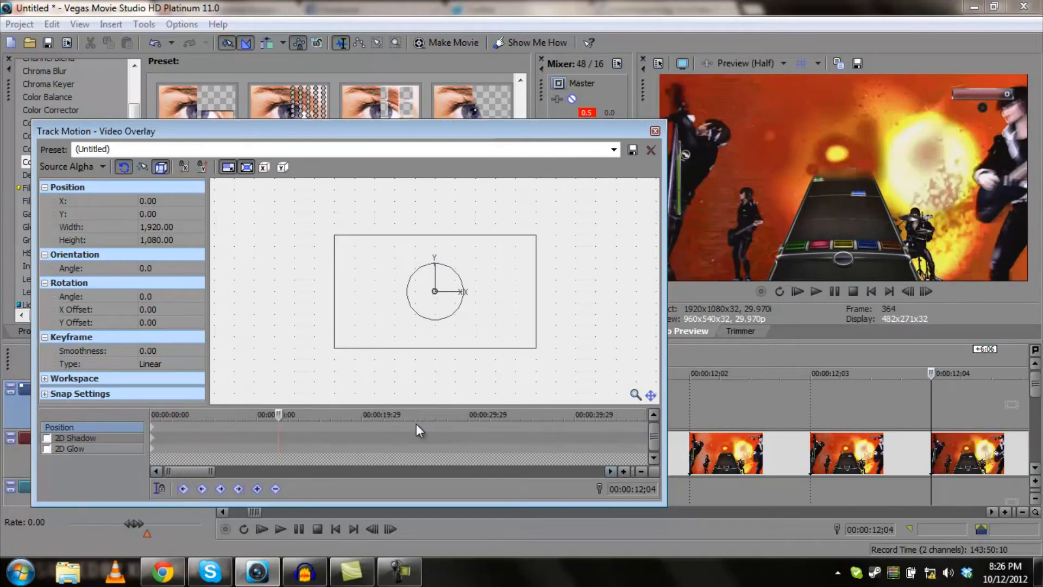
left_click(291, 429)
scroll(326, 427, "up", 4)
left_click(281, 528)
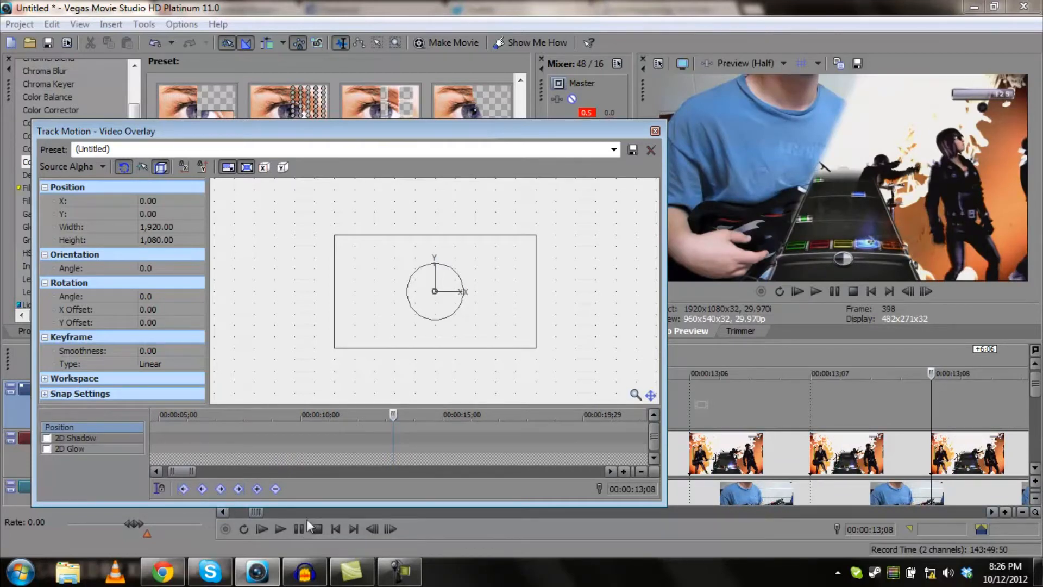
left_click(344, 422)
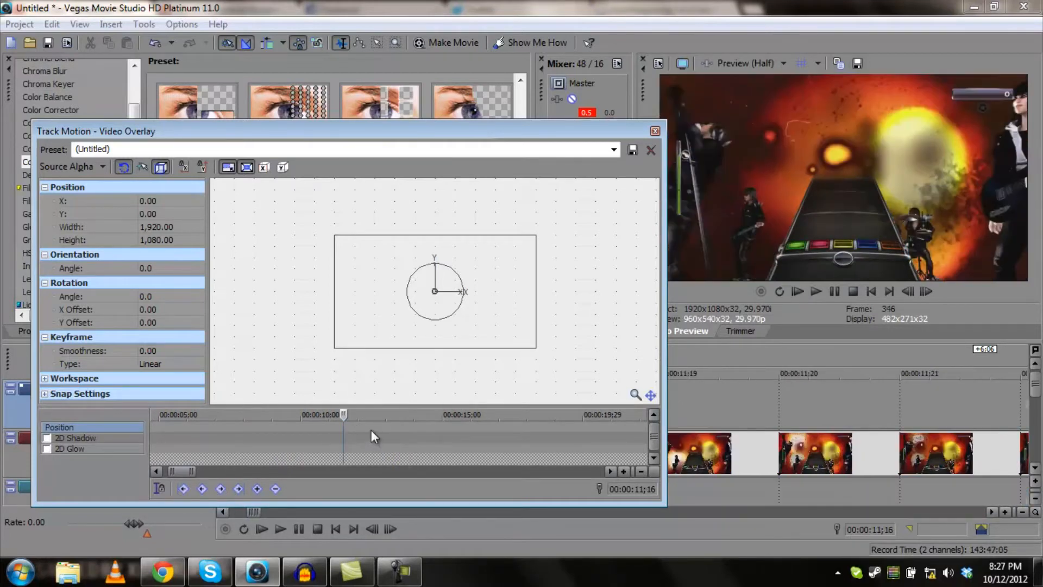
left_click(370, 430)
scroll(436, 426, "up", 3)
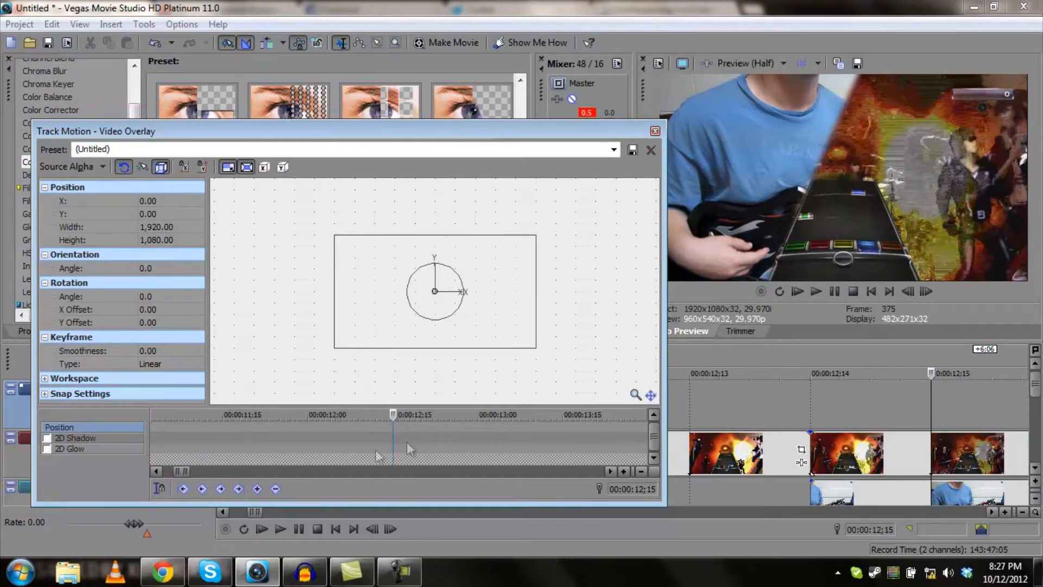
left_click(387, 428)
scroll(388, 426, "up", 3)
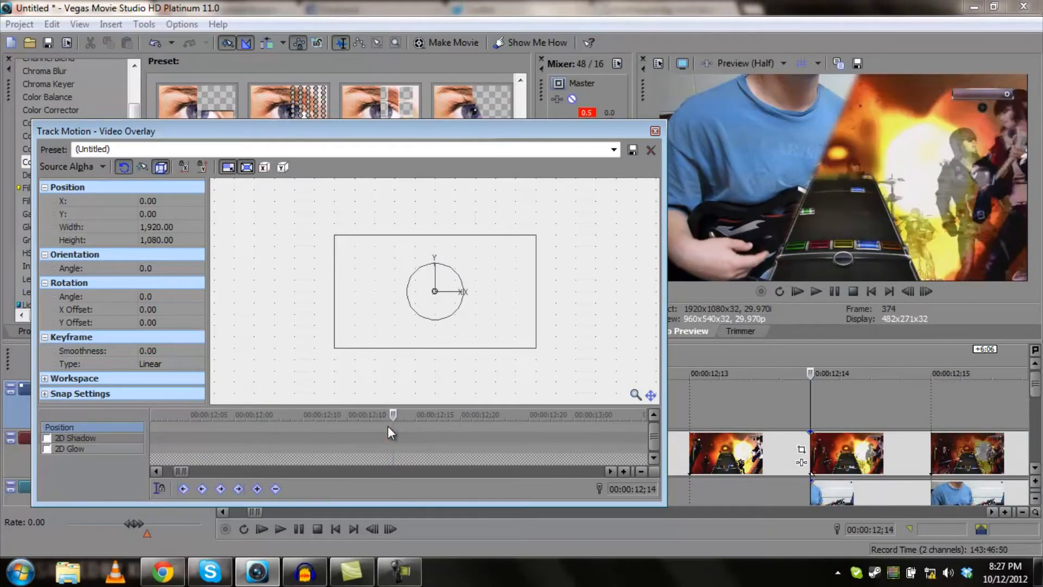
scroll(393, 439, "up", 3)
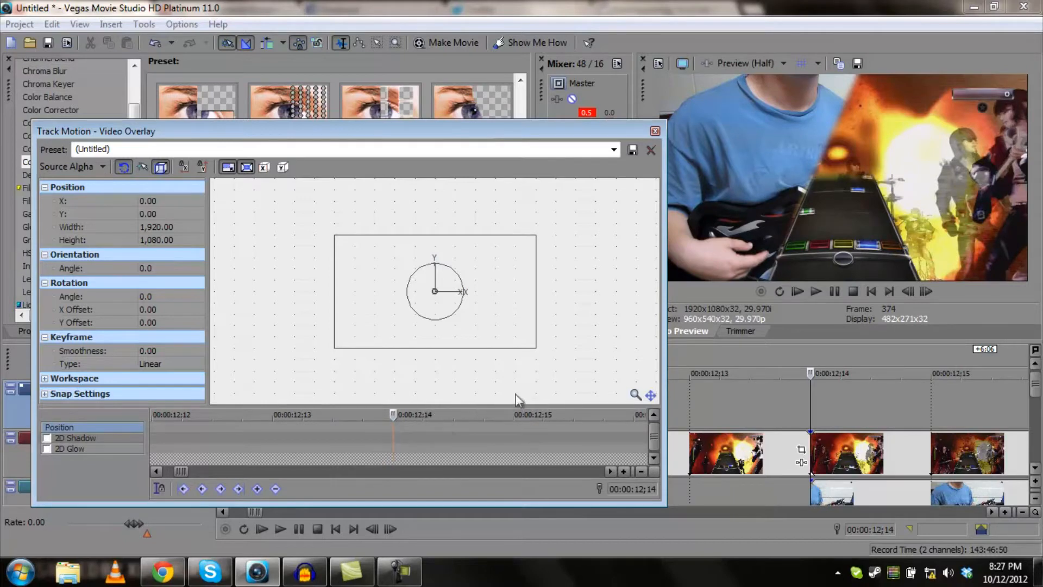
- Add Video Overlay position keyframes at 00:00:12;12 and 00:00:12;15, on either side of the middle gameplay section's start
scroll(379, 436, "down", 3)
left_click(272, 427)
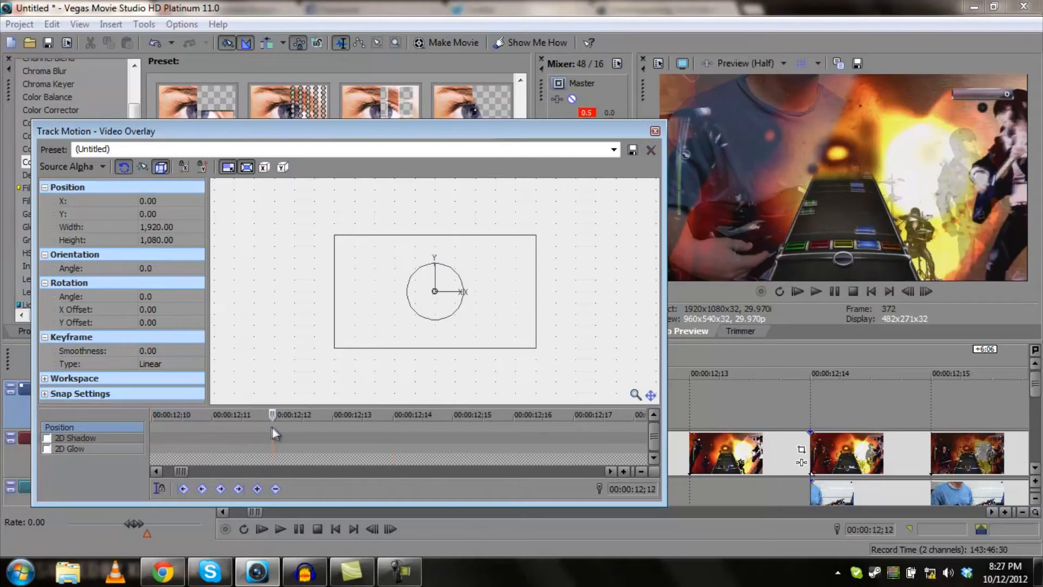
left_click(239, 490)
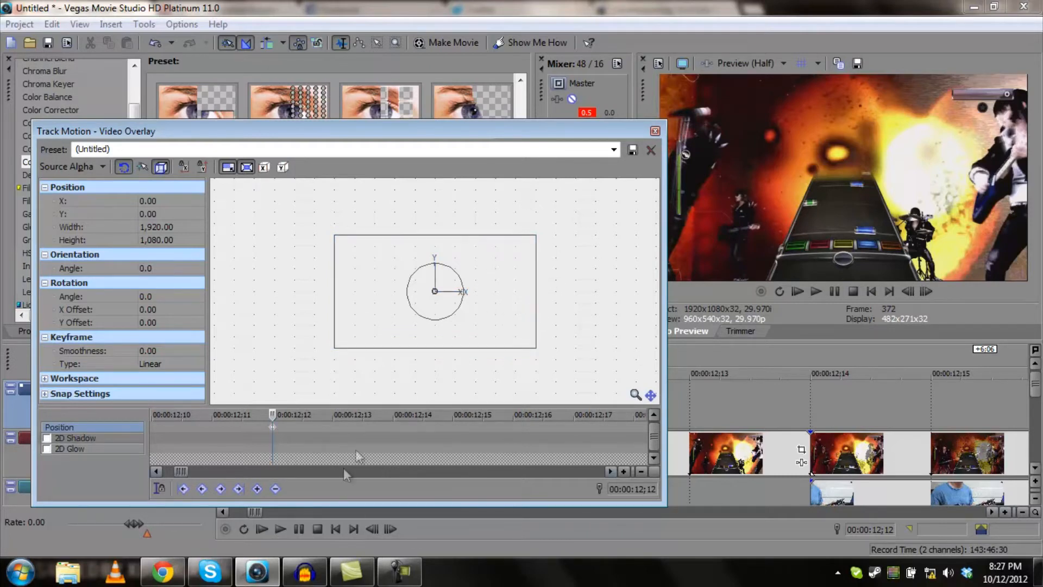
left_click(453, 426)
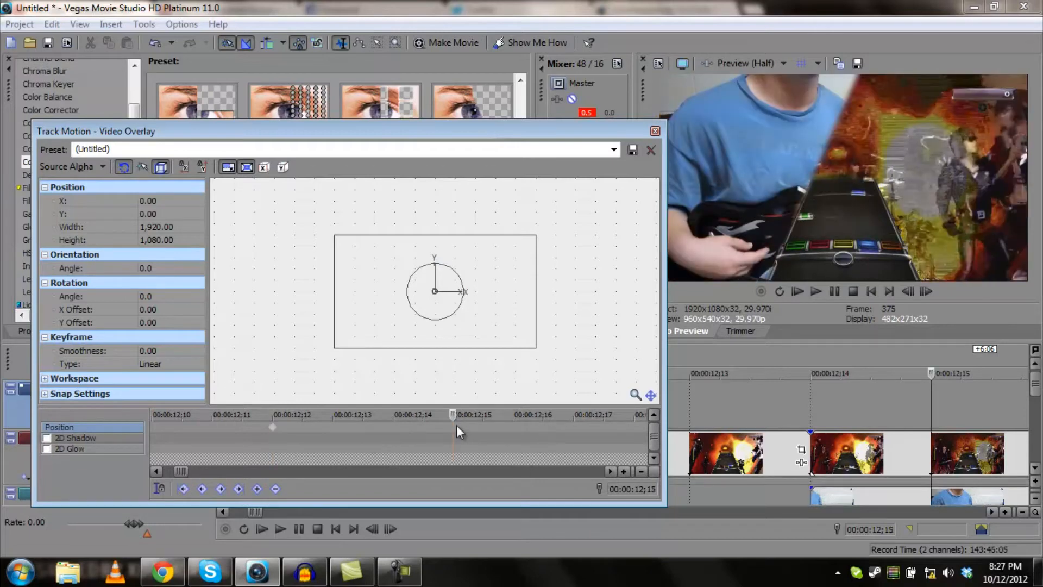
left_click(397, 426)
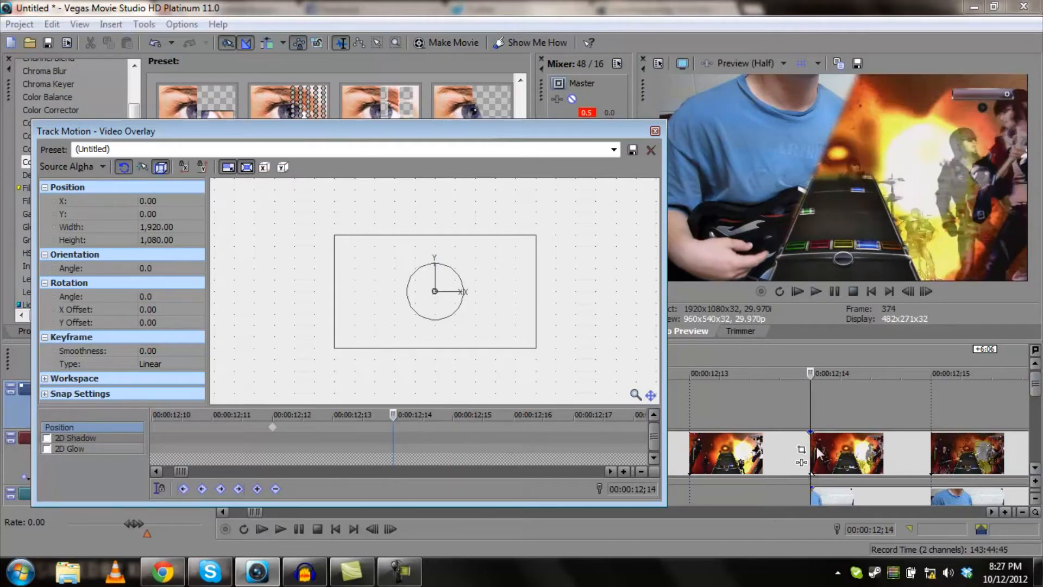
left_click(454, 435)
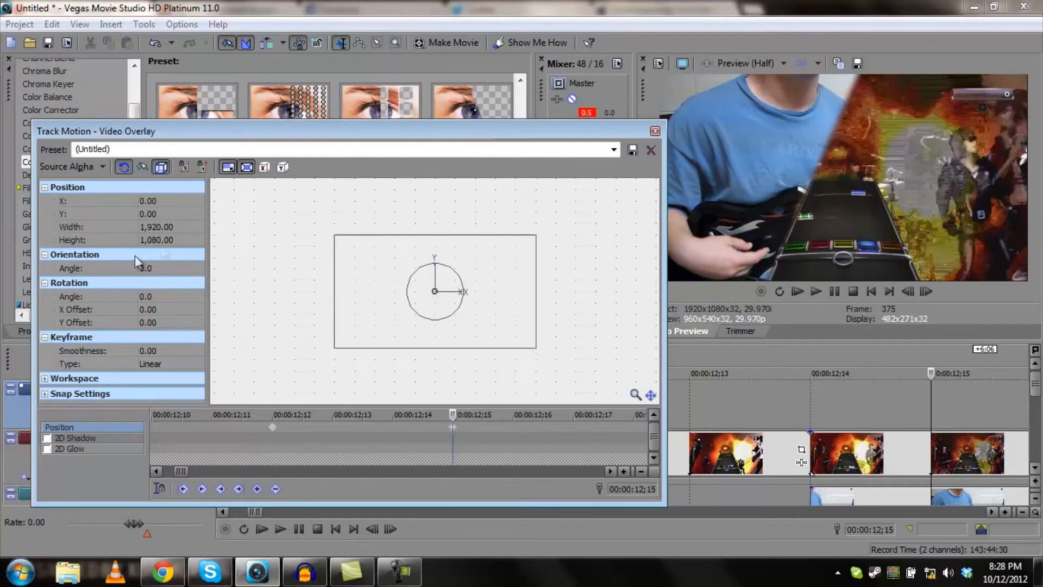
- Open Video Layout.txt from the NecessaryGaming folder in the Videos library and place it beside the Track Motion window
left_click(67, 575)
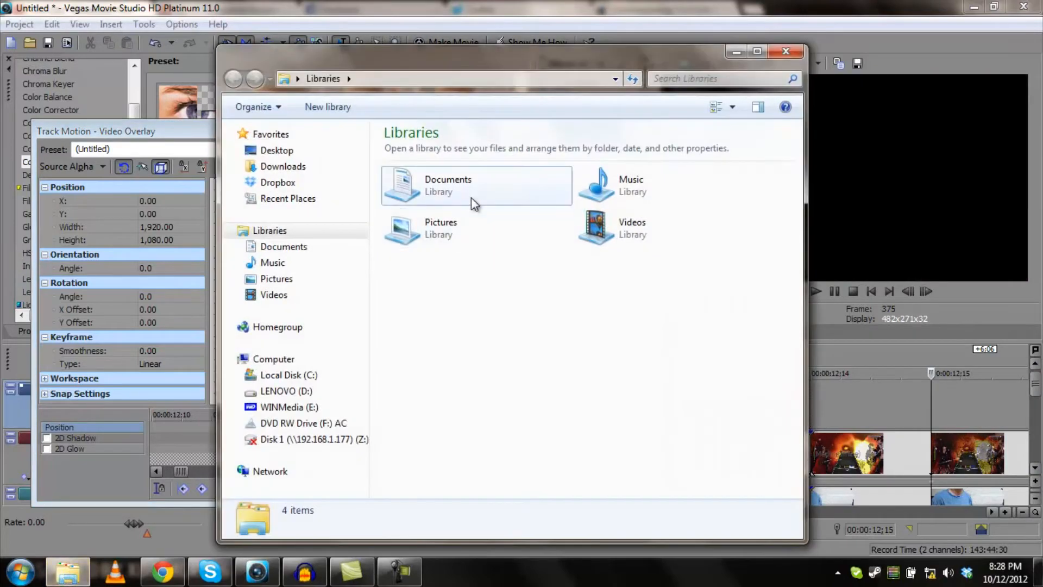
double_click(471, 199)
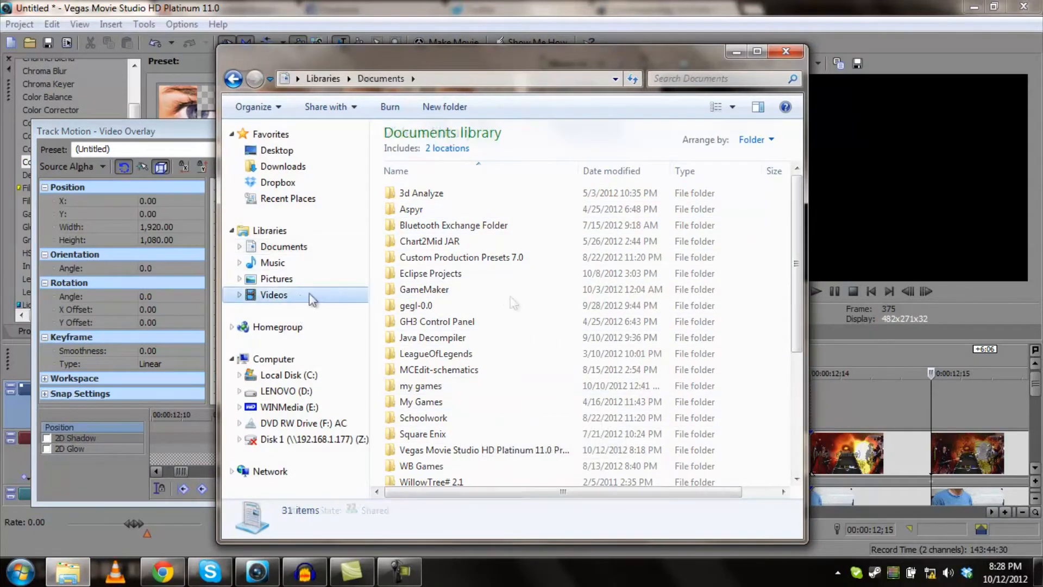
left_click(274, 295)
double_click(633, 218)
double_click(638, 441)
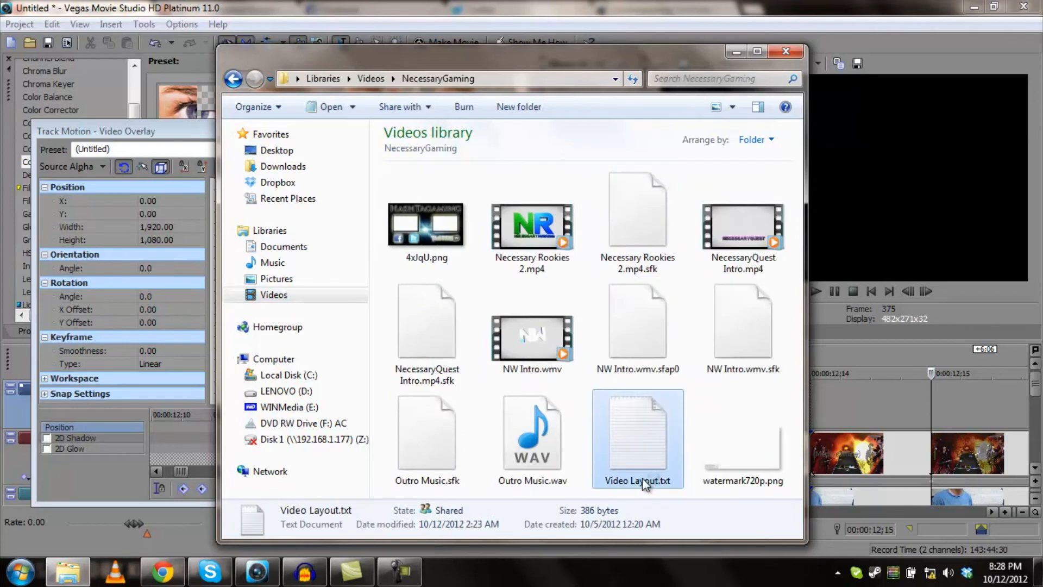
left_click_drag(539, 95, 910, 76)
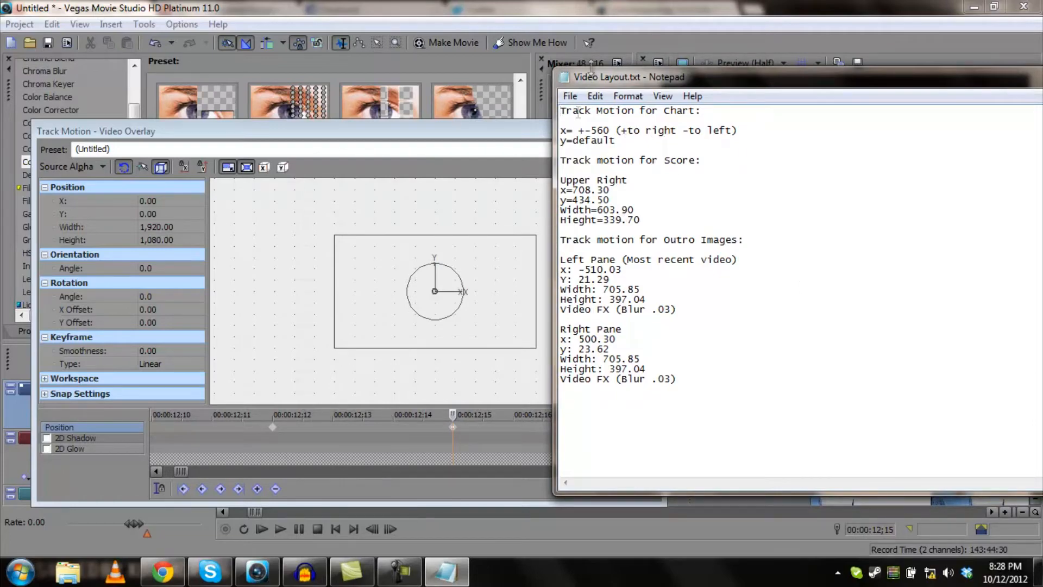
left_click_drag(638, 76, 762, 81)
- Review the noted Track Motion values for the chart, the score and the outro images in Video Layout.txt
left_click_drag(795, 383, 673, 116)
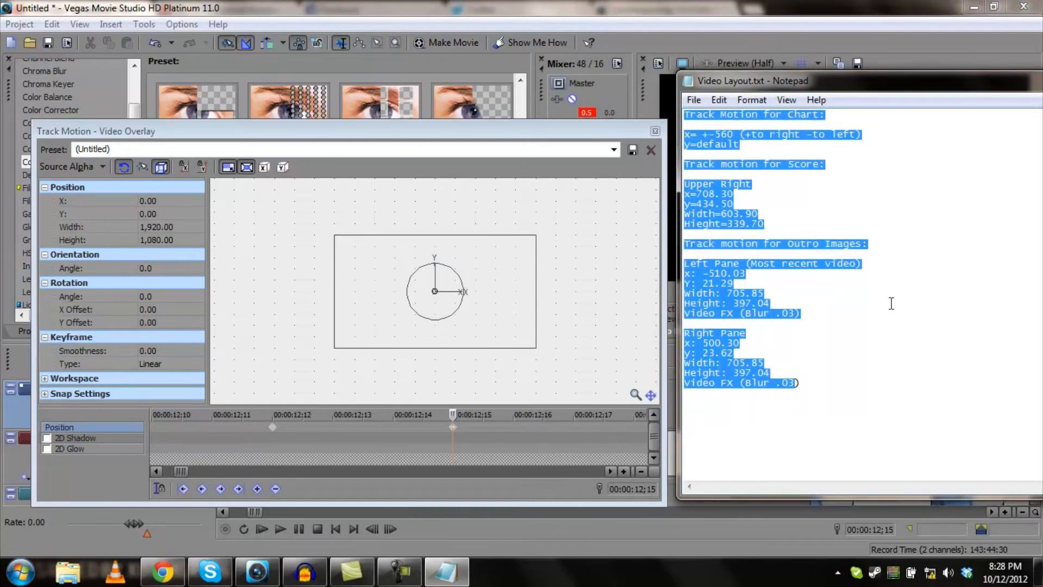
left_click(881, 284)
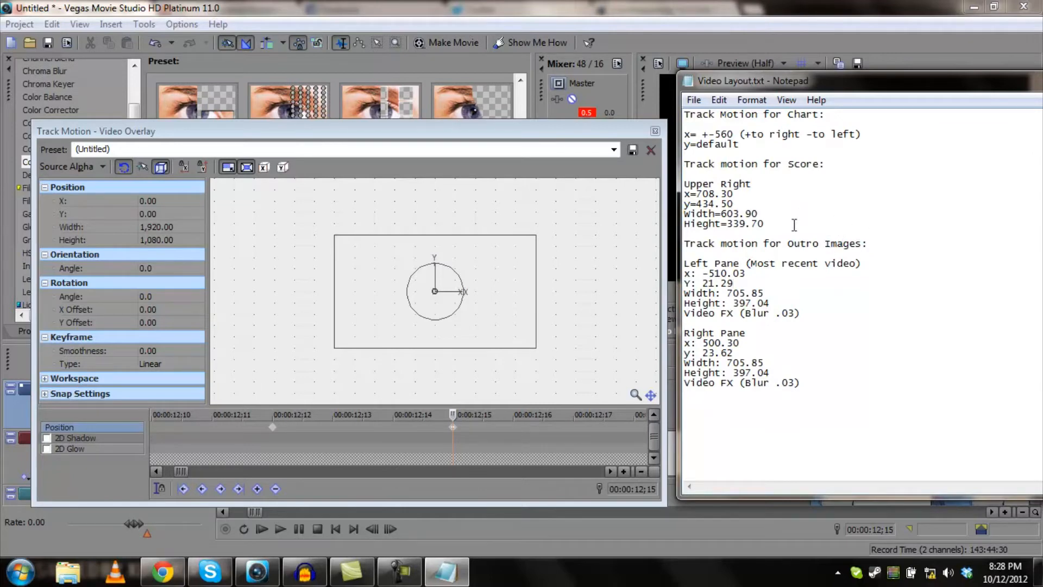
left_click_drag(685, 114, 802, 147)
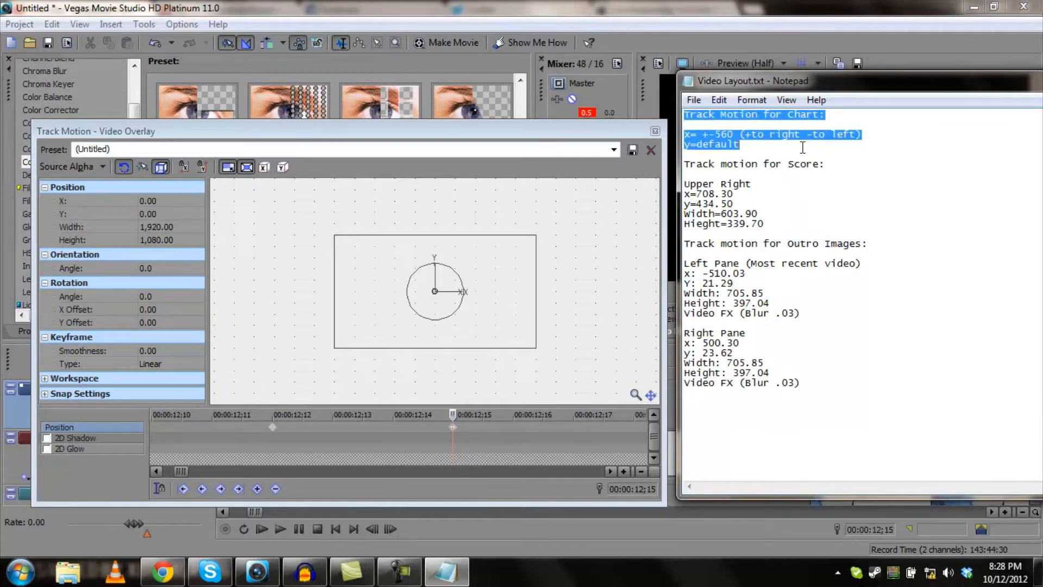
left_click_drag(685, 163, 800, 222)
left_click_drag(686, 243, 836, 391)
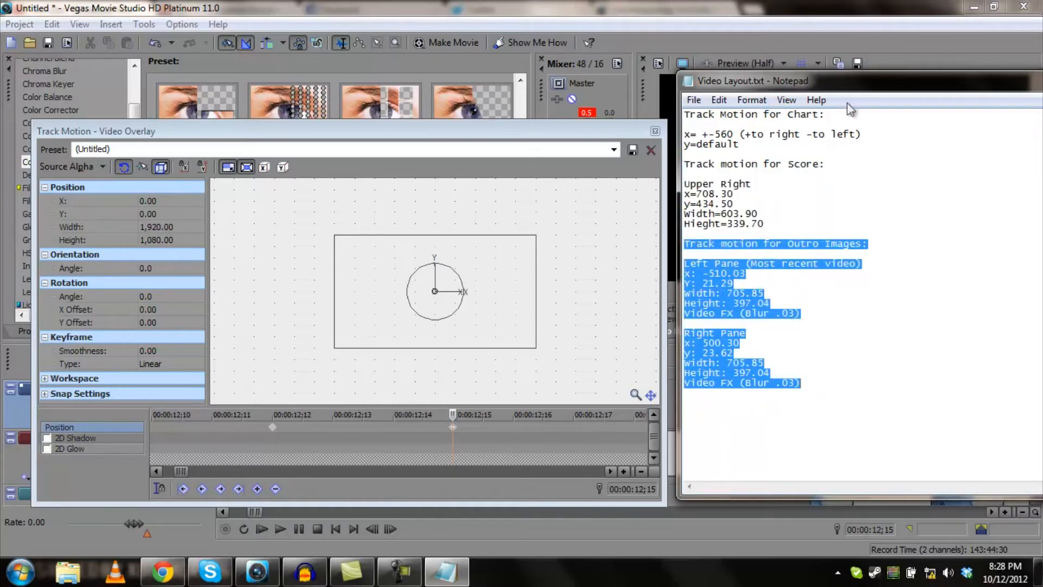
left_click(835, 349)
left_click_drag(824, 320, 686, 240)
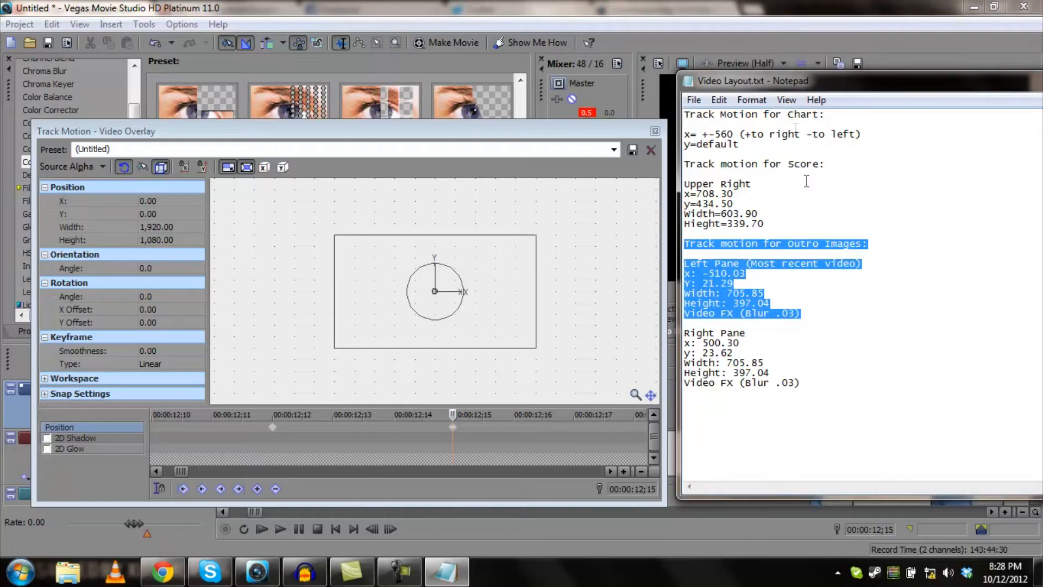
- Copy the chart's 560 offset from Video Layout.txt into the Video Overlay's X position at the 00:00:12;15 keyframe
left_click_drag(821, 80, 483, 61)
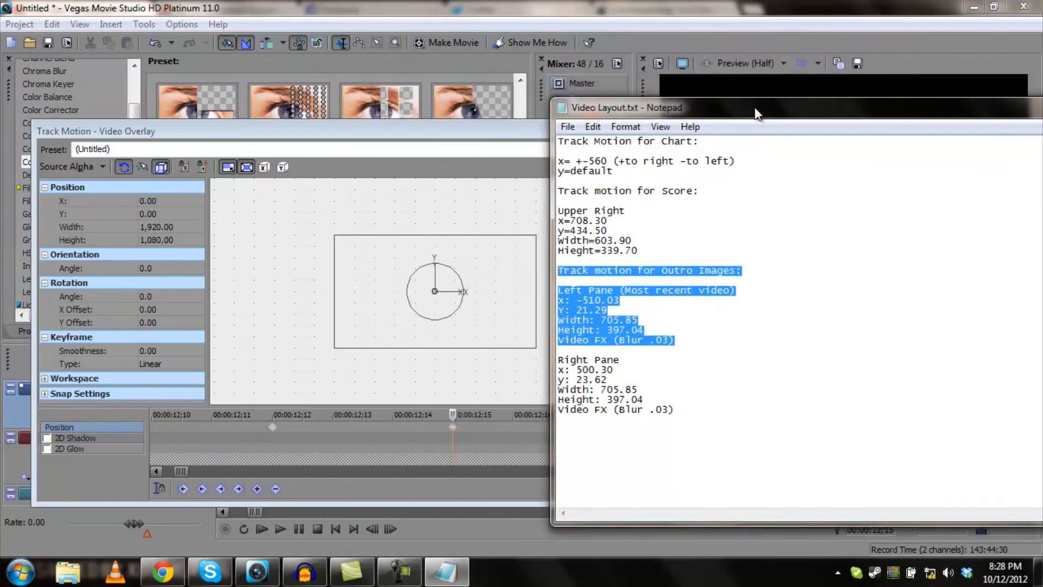
double_click(591, 162)
key("ctrl+c")
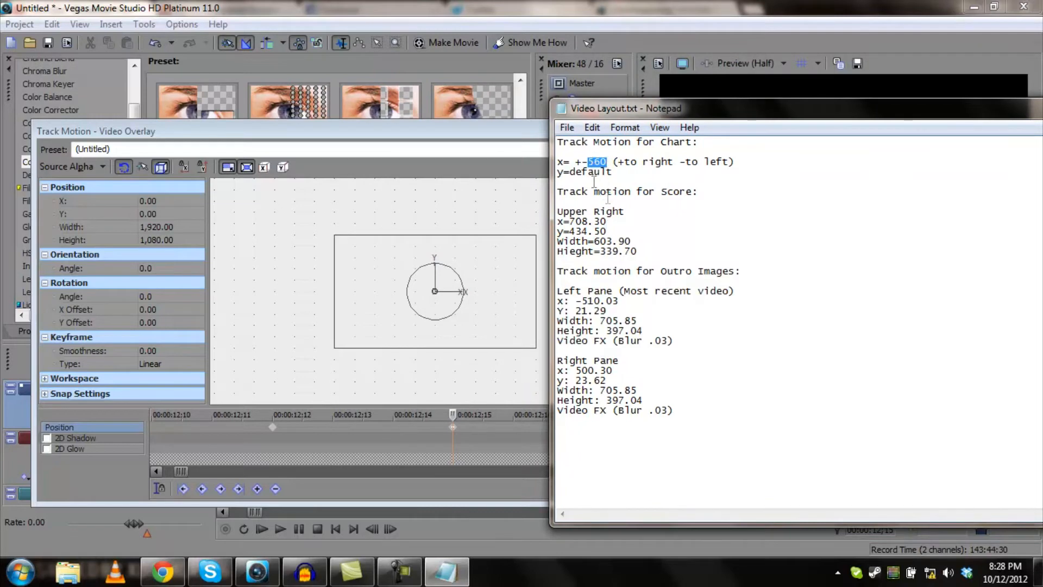
left_click(158, 203)
key("ctrl+v")
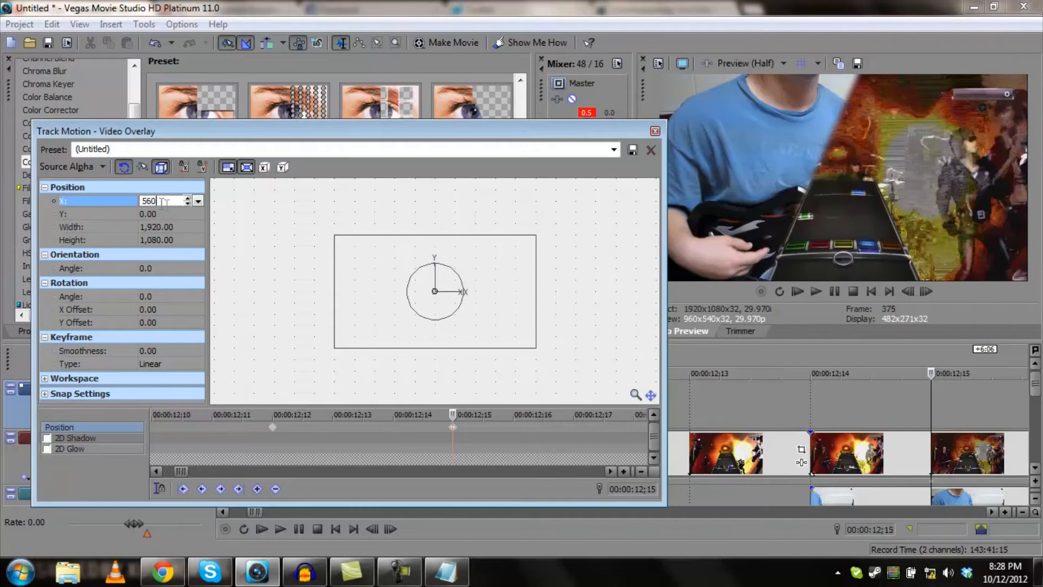
key("Return")
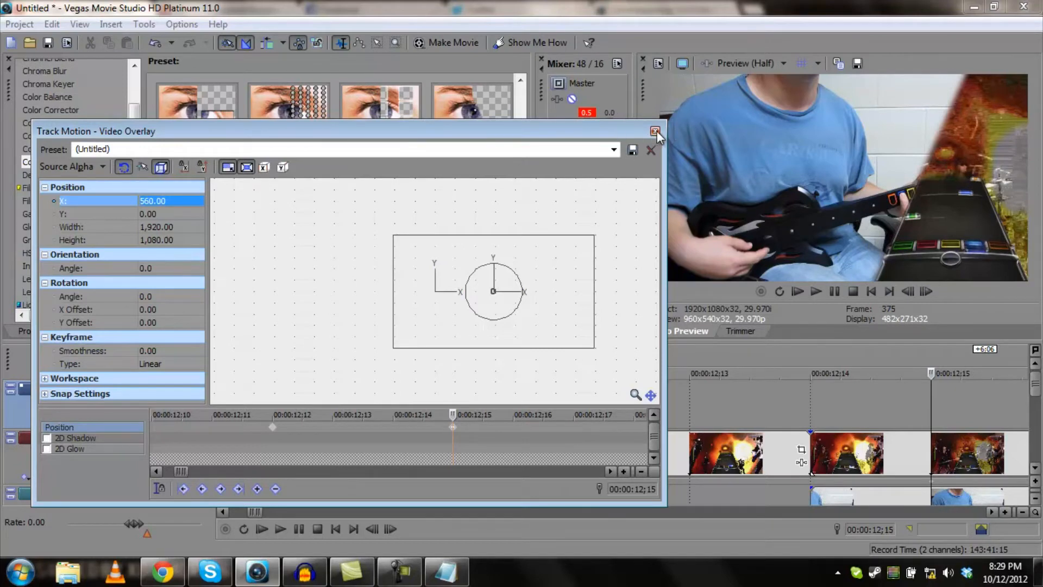
- Trim the end of the guitar clip on the Video track to the middle gameplay section's end at 00:05:07;12
left_click(511, 431)
scroll(523, 434, "down", 3)
scroll(524, 431, "down", 8)
scroll(698, 519, "down", 2)
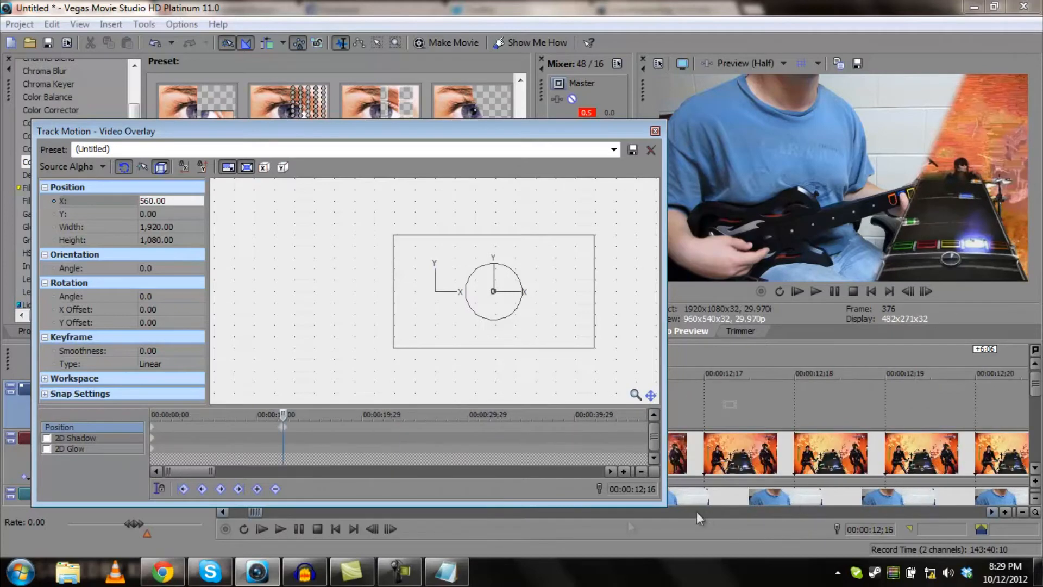
left_click_drag(262, 512, 686, 517)
left_click(756, 412)
scroll(756, 412, "up", 5)
scroll(756, 412, "up", 3)
left_click_drag(576, 136, 429, 156)
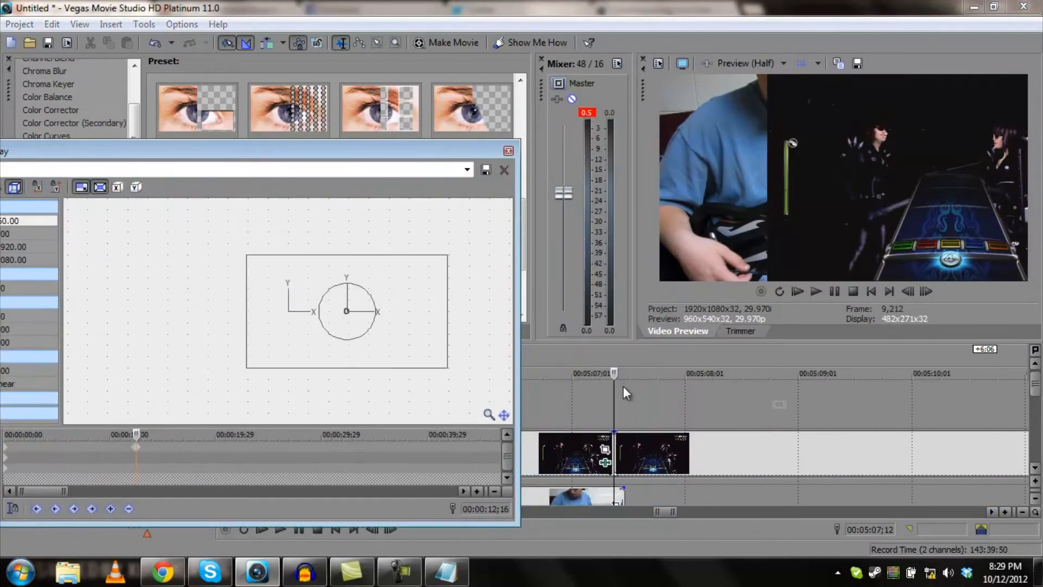
left_click(629, 403)
scroll(612, 407, "up", 4)
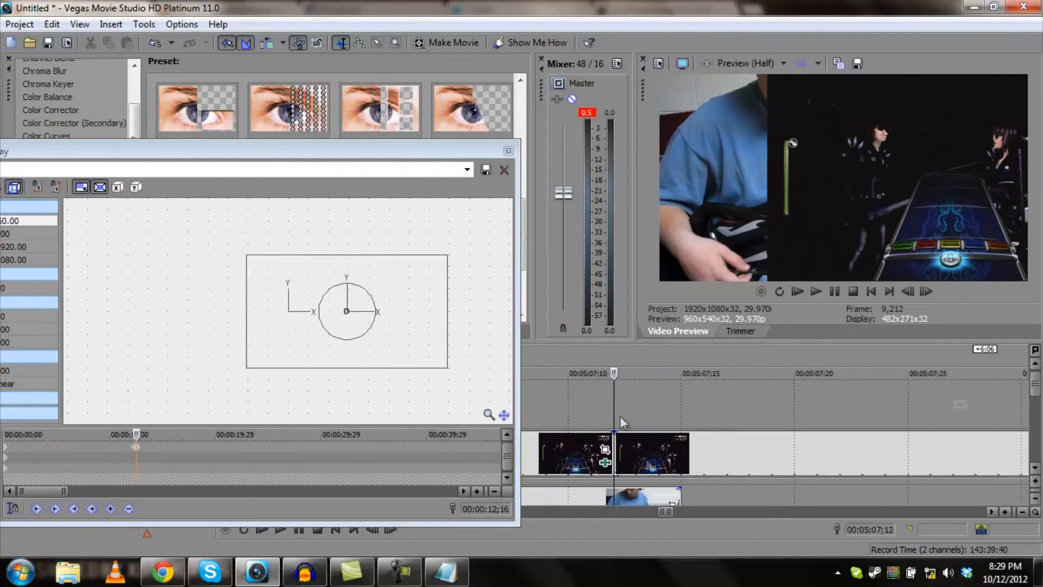
left_click_drag(680, 496, 614, 497)
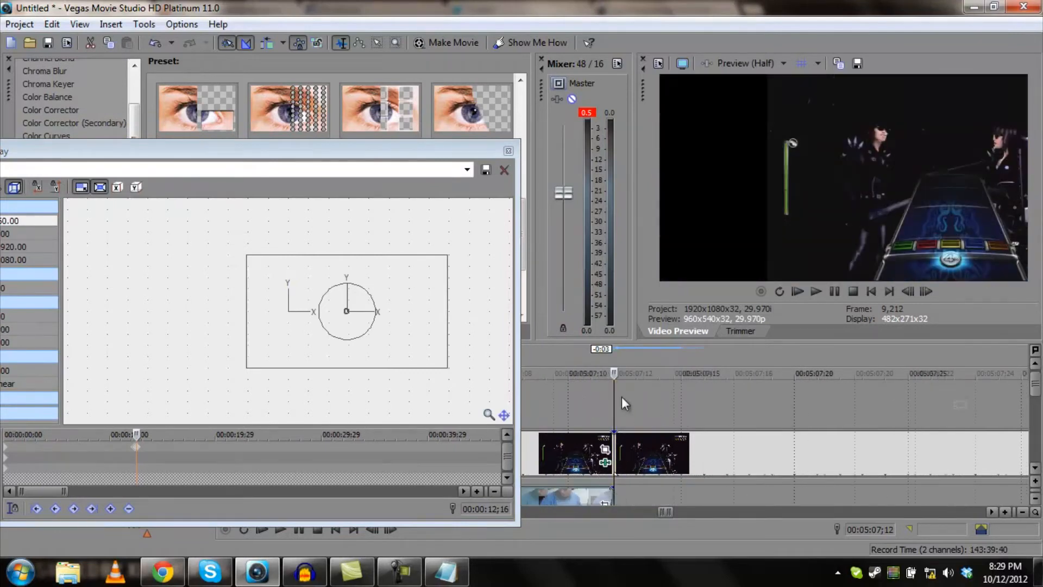
- Locate the end of the middle gameplay section at 00:05:07;12 on the Video Overlay's Track Motion timeline
scroll(622, 397, "up", 4)
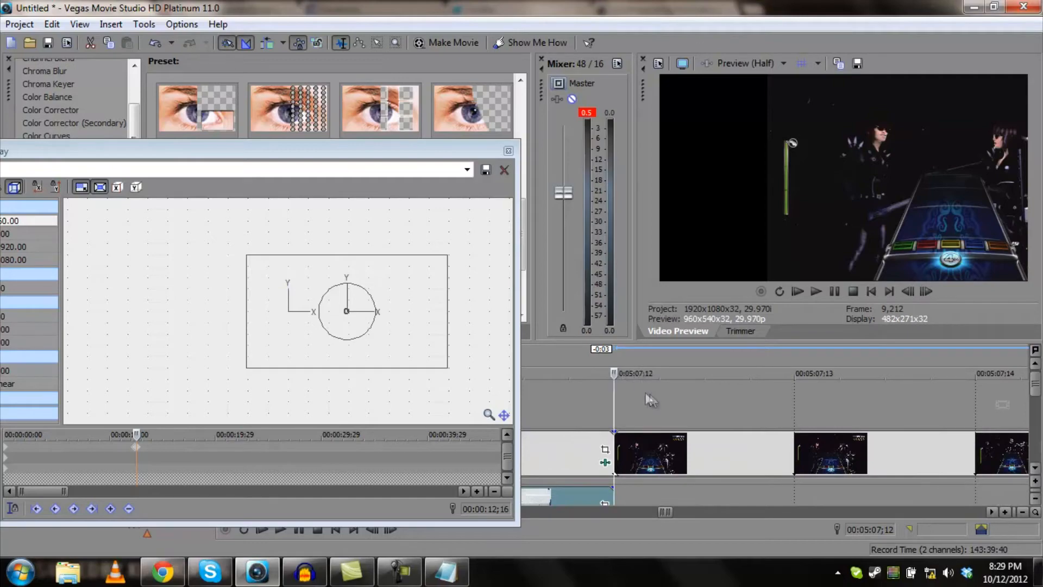
left_click_drag(323, 152, 534, 149)
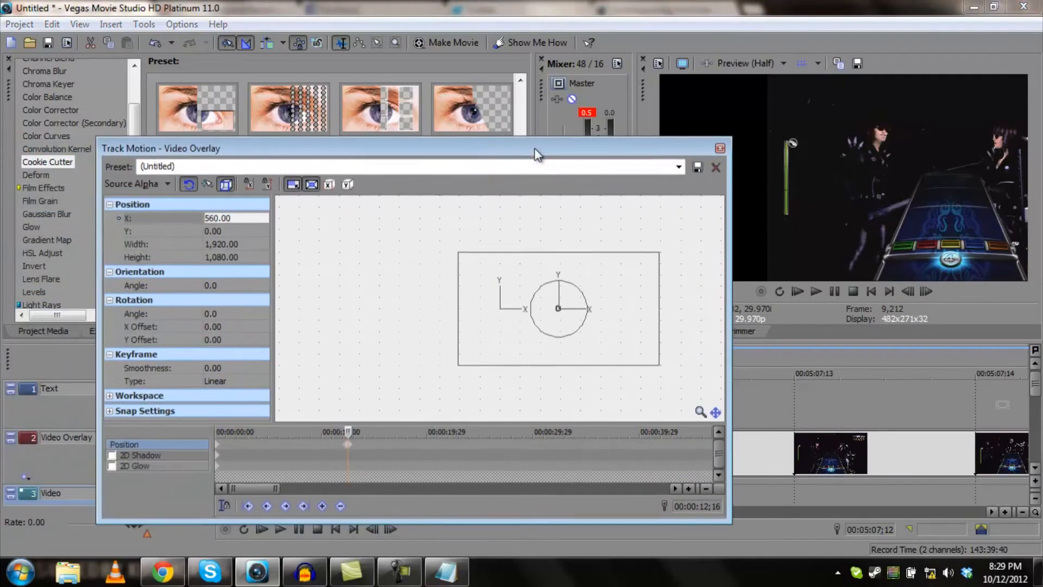
left_click_drag(274, 487, 495, 482)
left_click(451, 443)
scroll(451, 443, "up", 5)
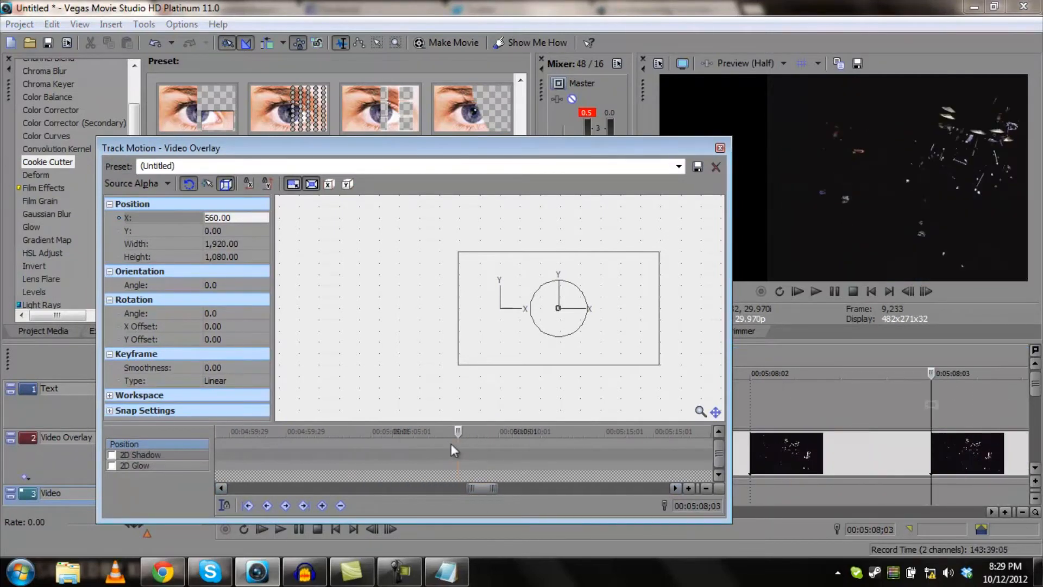
scroll(454, 445, "up", 2)
left_click_drag(641, 148, 544, 134)
left_click(318, 429)
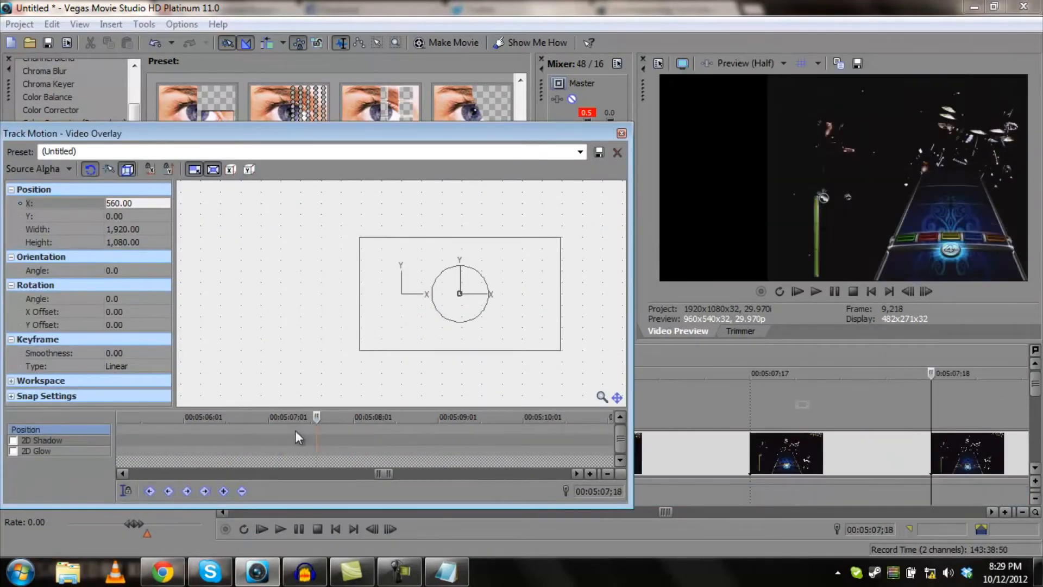
left_click(297, 432)
left_click_drag(456, 142, 87, 153)
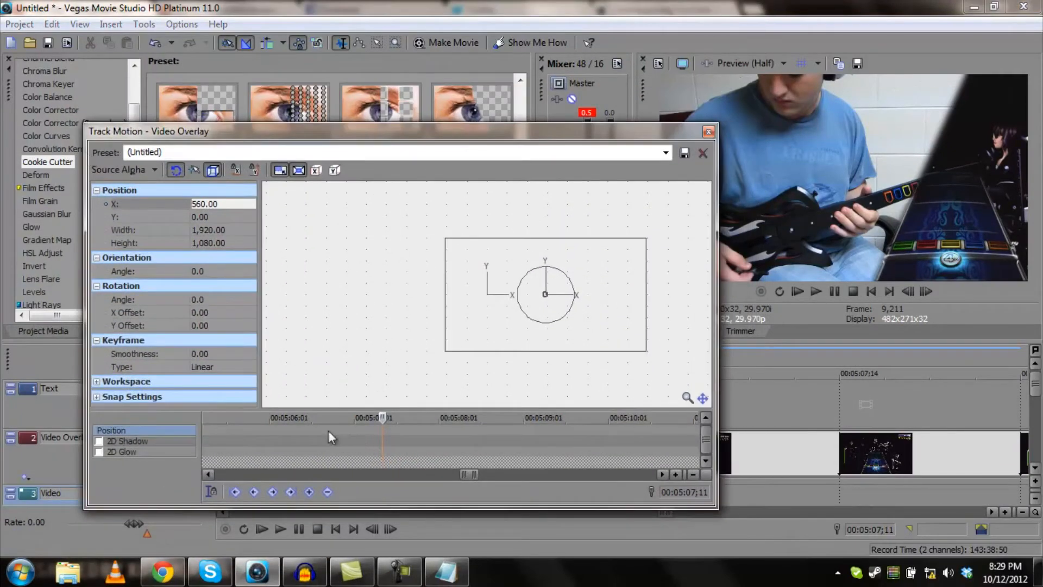
left_click(366, 424)
scroll(430, 433, "up", 5)
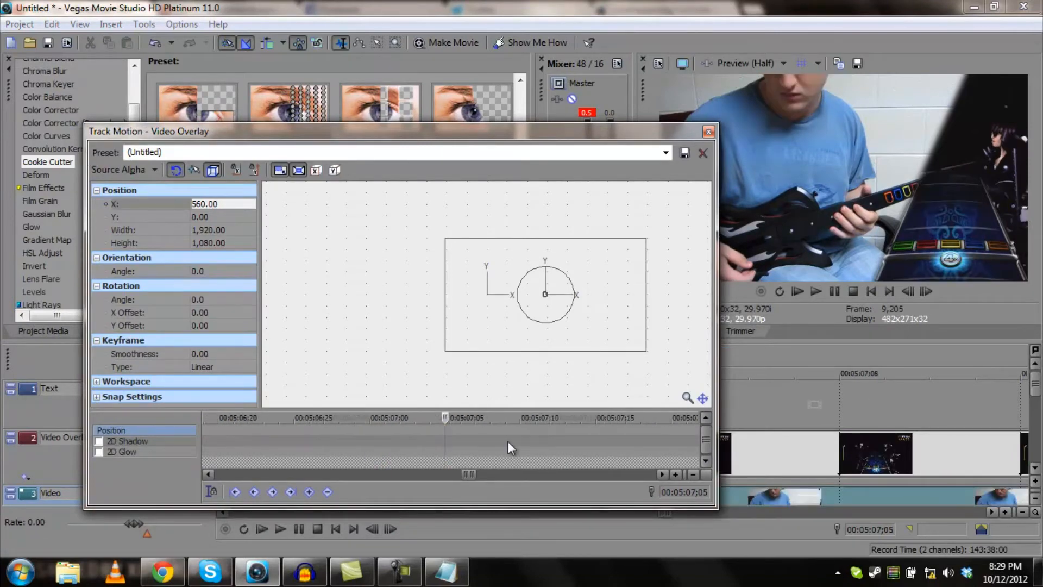
left_click(661, 430)
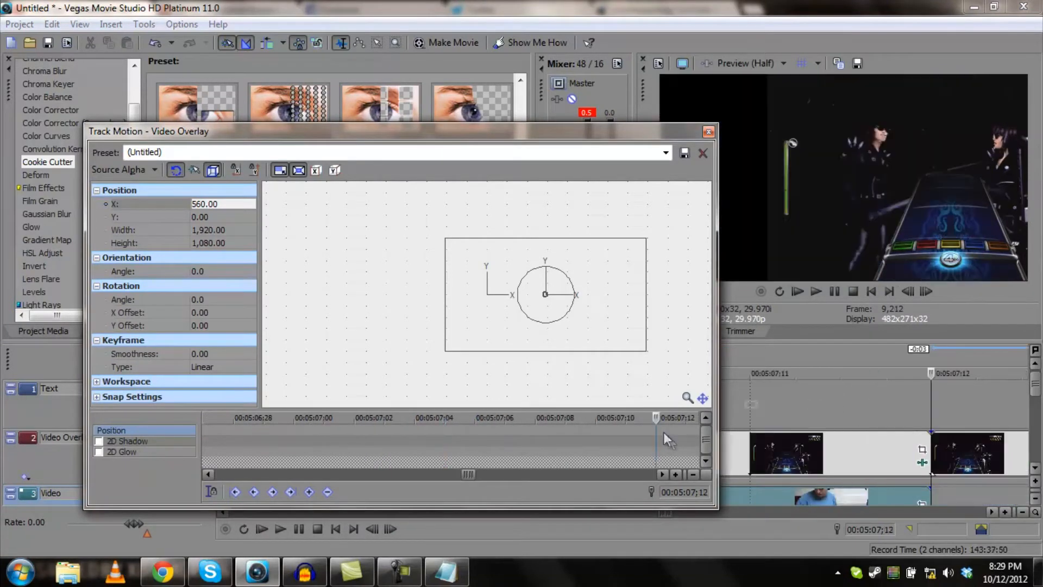
scroll(477, 449, "up", 2)
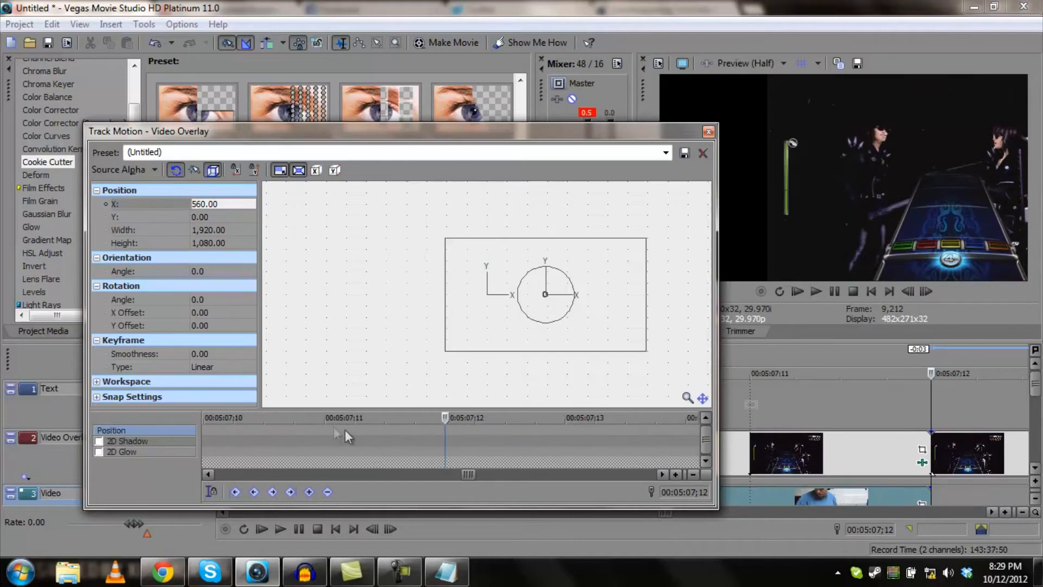
scroll(272, 433, "down", 1)
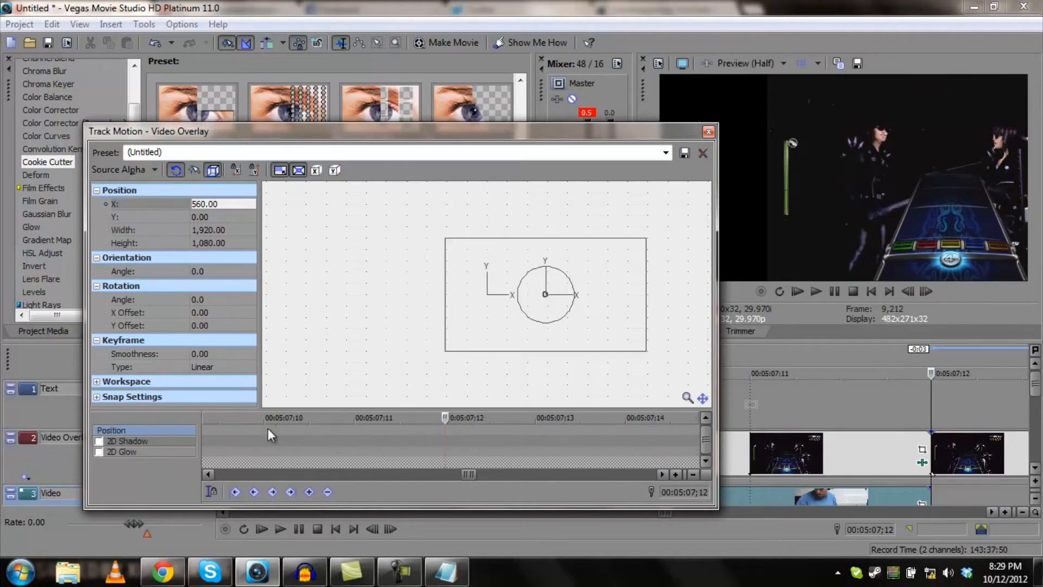
- Add Video Overlay position keyframes at 00:05:07;10 and 00:05:07;13, on either side of the middle gameplay section's end
left_click(269, 429)
left_click(308, 492)
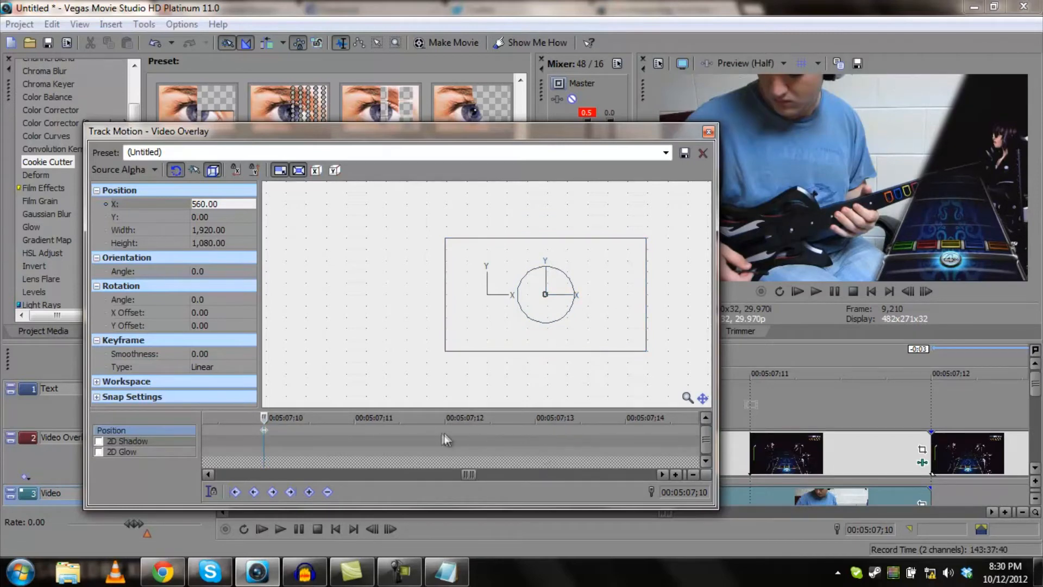
left_click(532, 431)
left_click(309, 492)
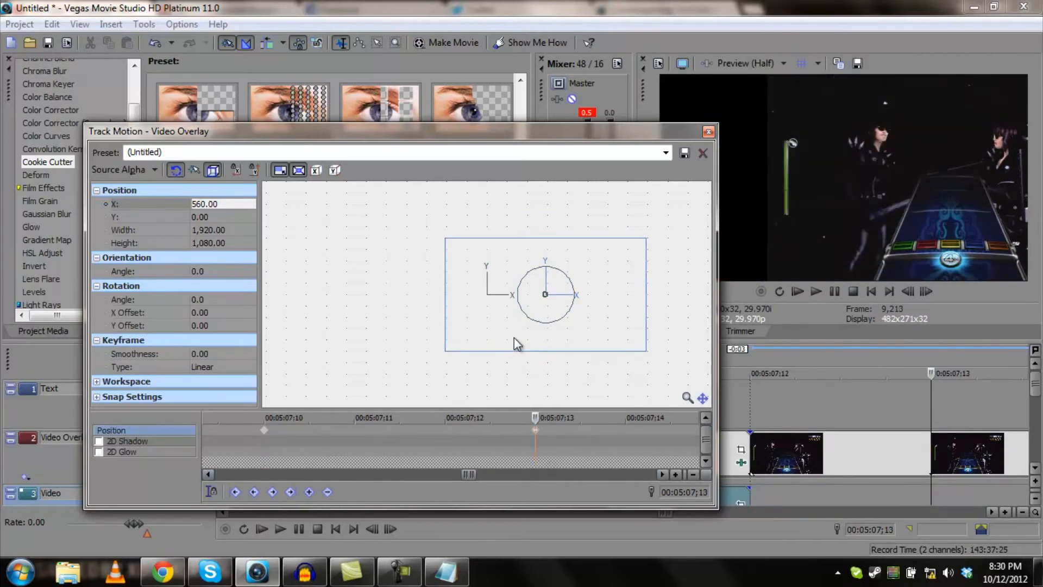
- Restore the Video Overlay's motion box to its default at the 00:05:07;13 keyframe and close Track Motion
right_click(515, 344)
left_click(562, 373)
scroll(351, 372, "down", 4)
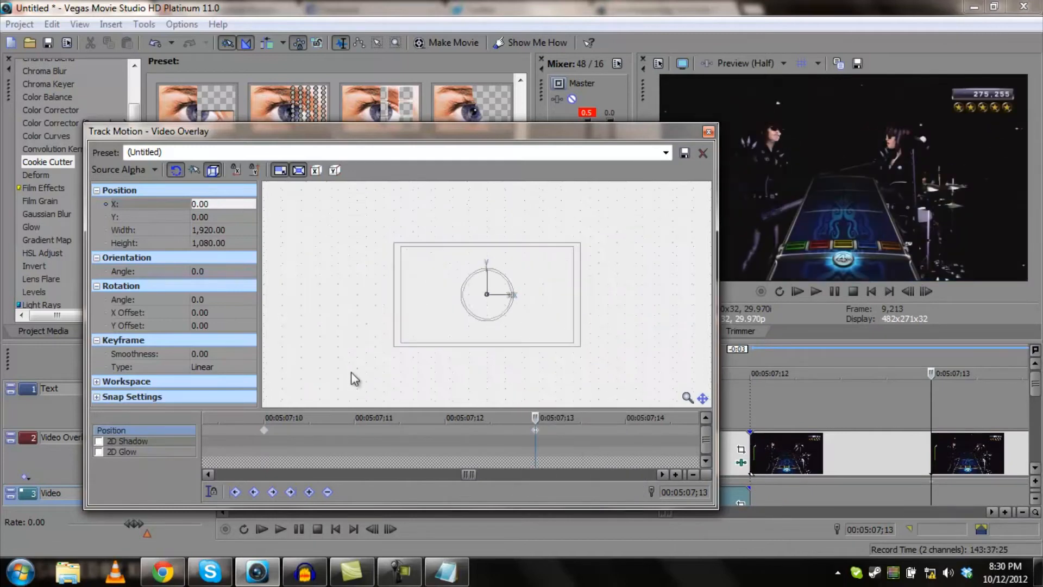
scroll(313, 433, "up", 4)
scroll(303, 432, "down", 3)
scroll(304, 433, "down", 2)
left_click(264, 430)
left_click(446, 432)
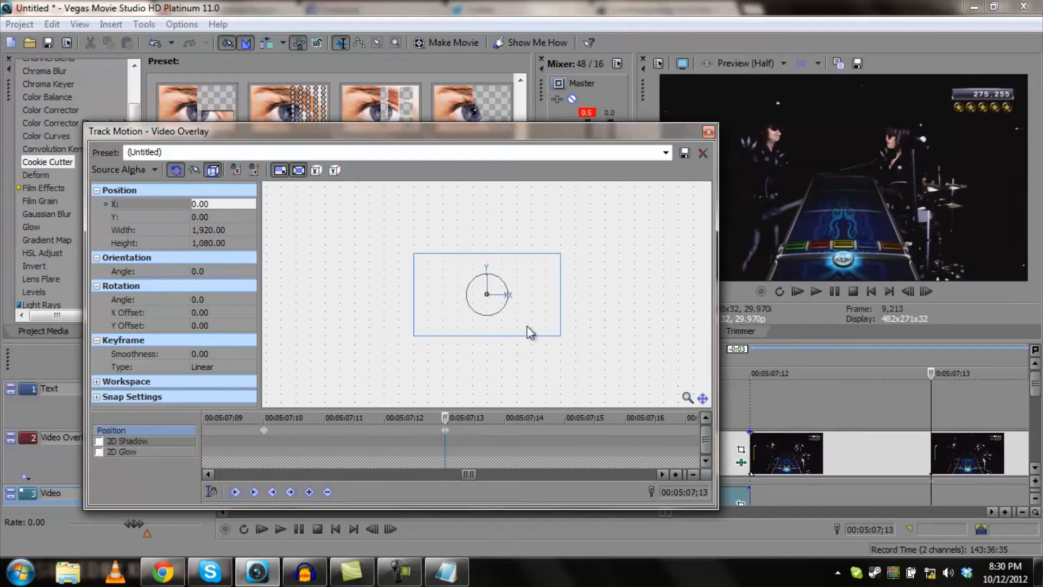
right_click(591, 299)
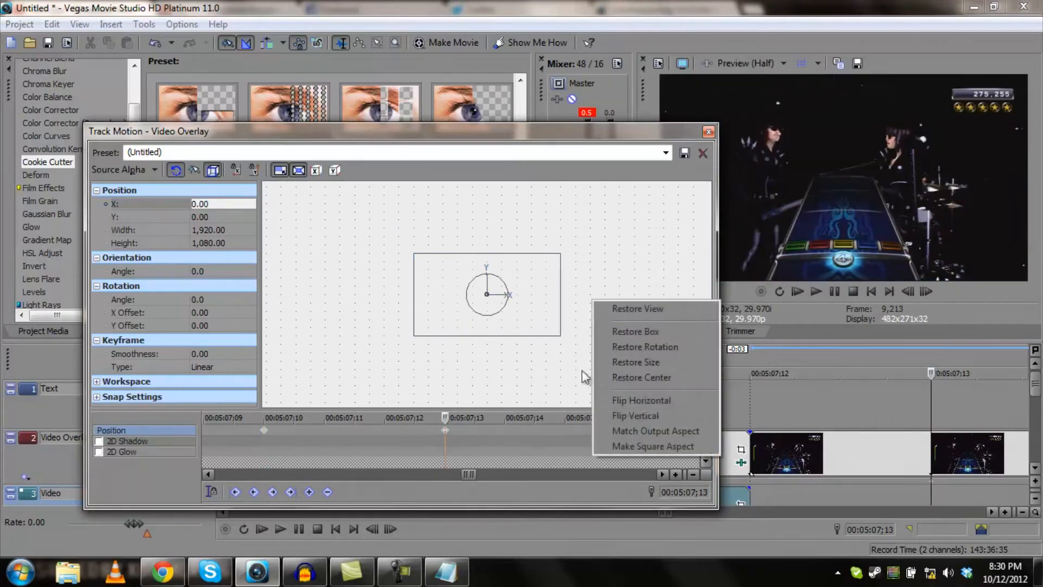
left_click(627, 331)
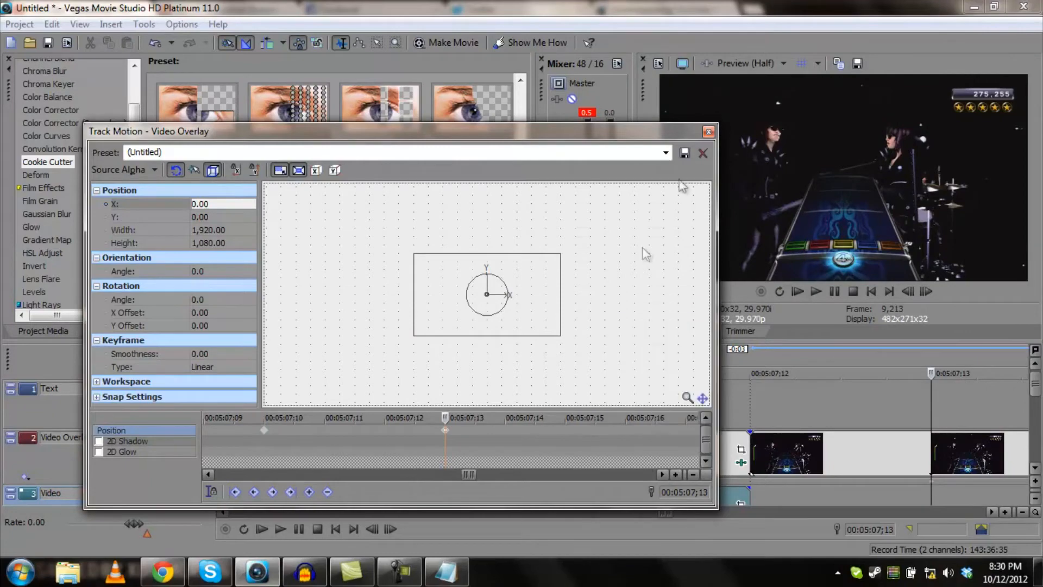
left_click(708, 131)
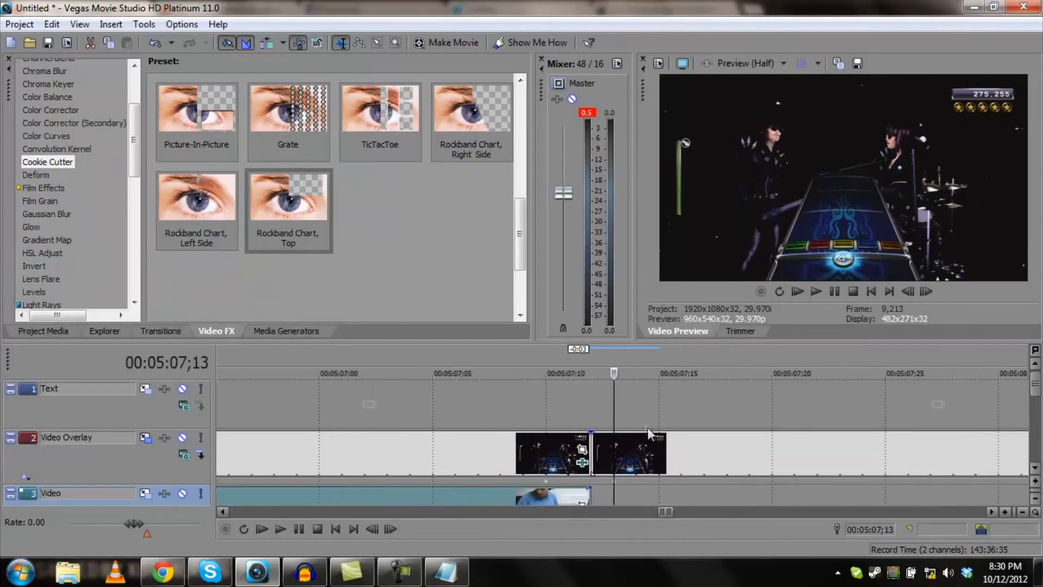
- Shift the guitar footage beside the chart by setting the Video track's Track Motion X position to -200
scroll(489, 407, "down", 5)
left_click(395, 424)
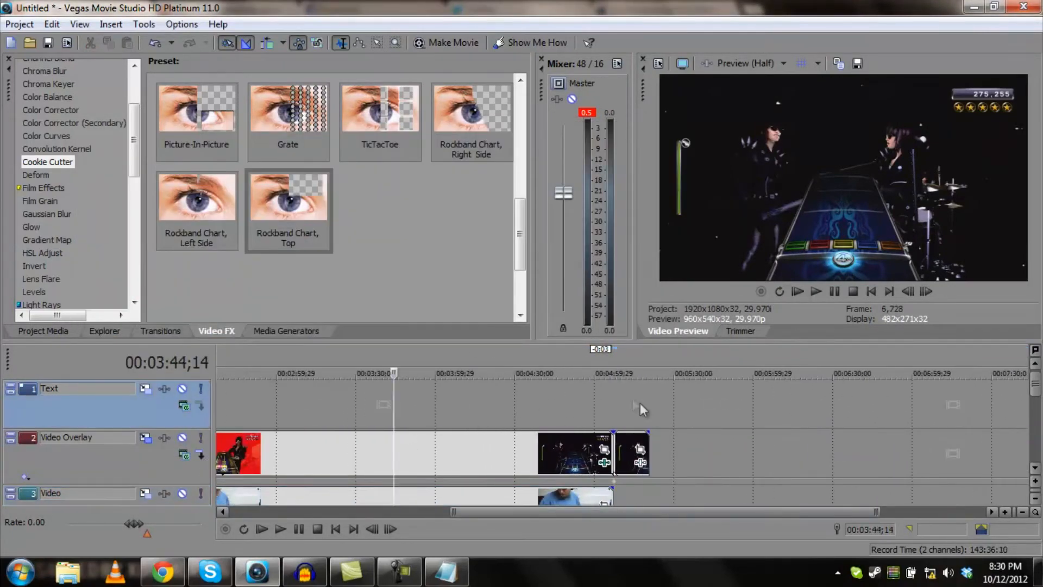
left_click_drag(1036, 388, 1035, 410)
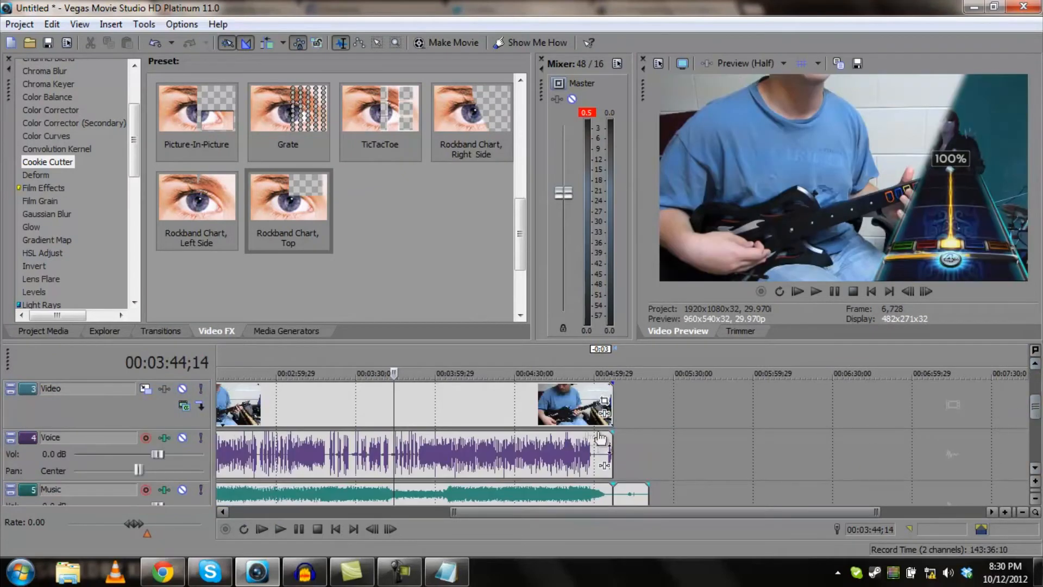
scroll(602, 403, "up", 5)
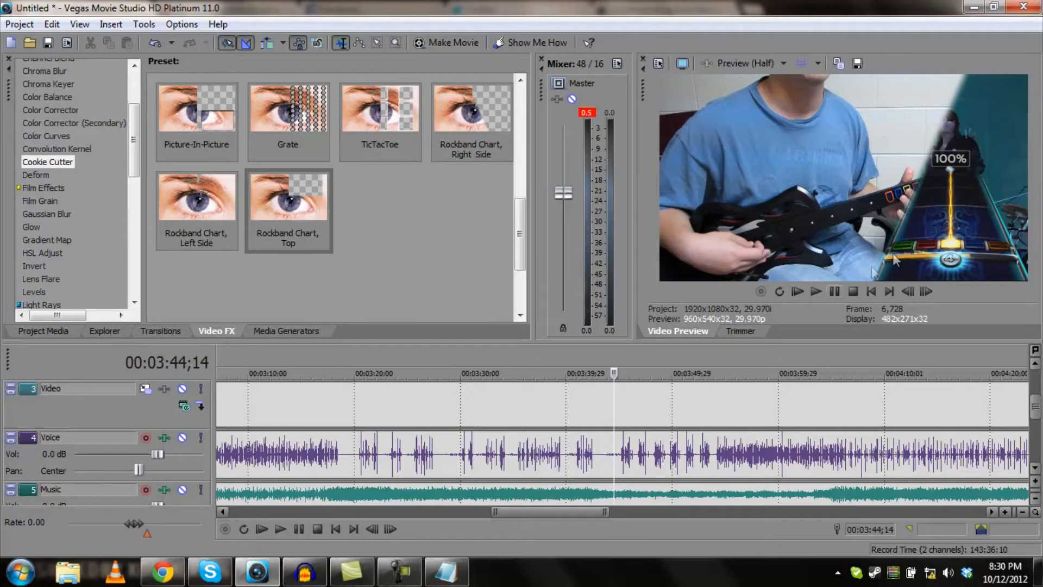
scroll(692, 426, "down", 8)
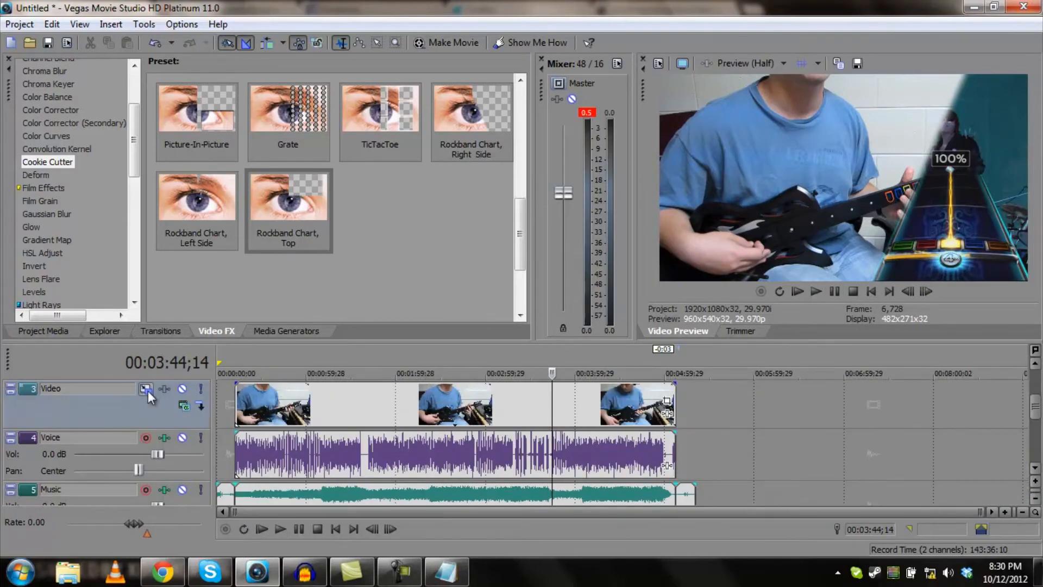
left_click(185, 406)
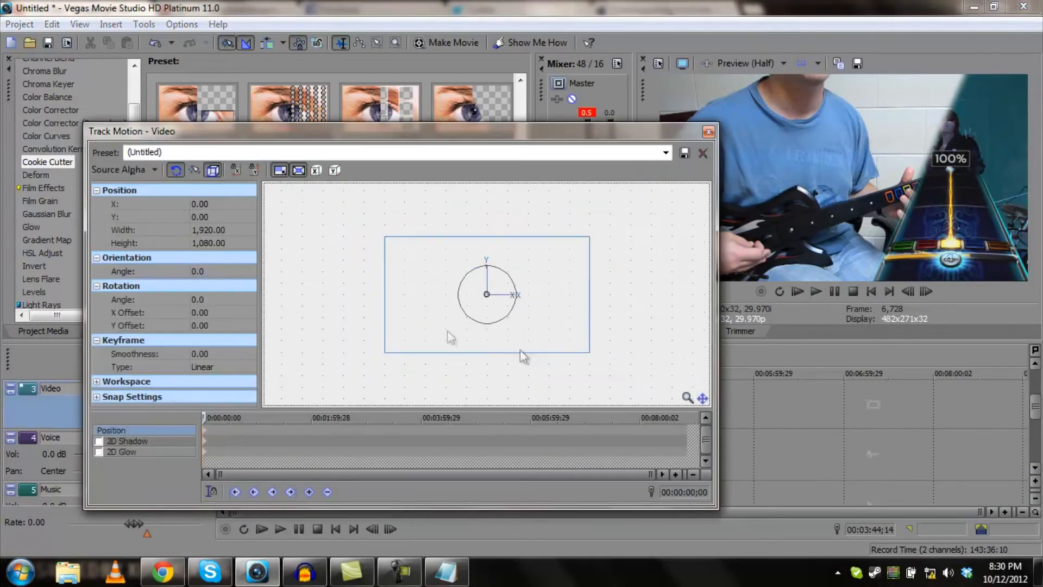
left_click(208, 204)
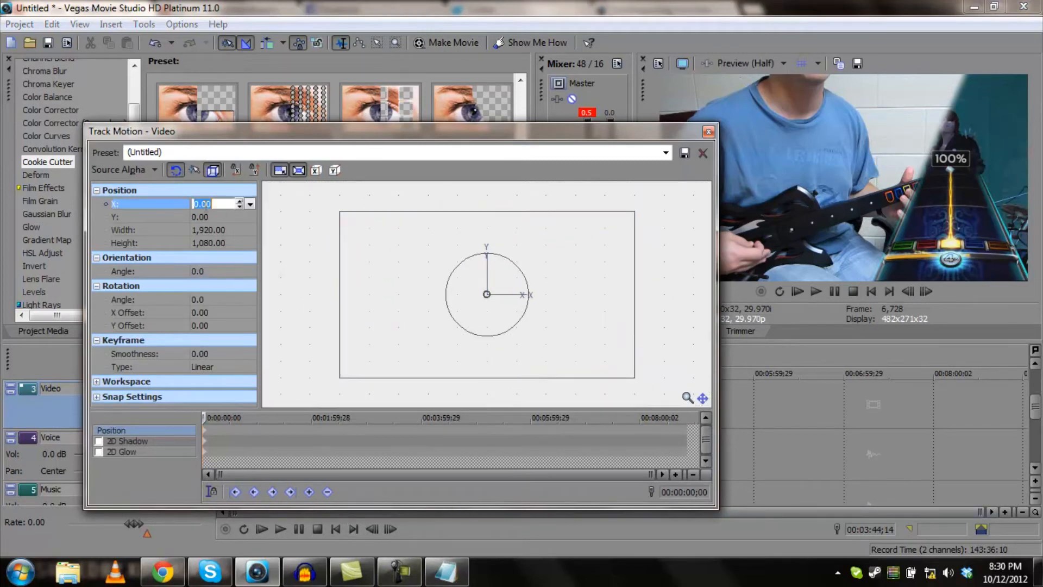
type("-200")
key("Return")
left_click_drag(463, 138, 232, 135)
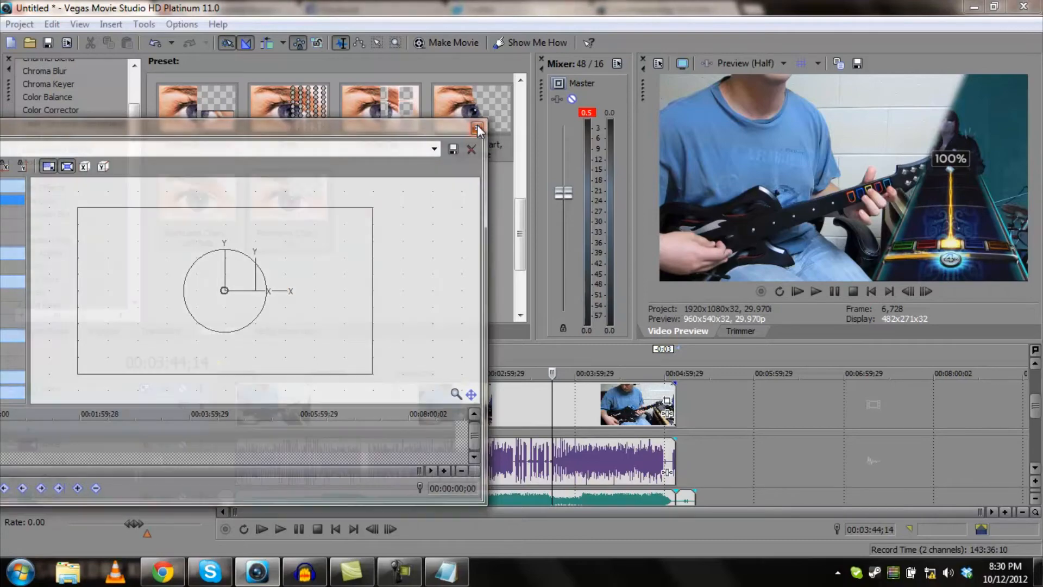
left_click(477, 128)
- Copy the middle gameplay section from the Video Overlay track to the Text track and move its copied audio to the Sound Effects track
scroll(619, 424, "up", 4)
left_click(620, 414)
left_click(527, 453)
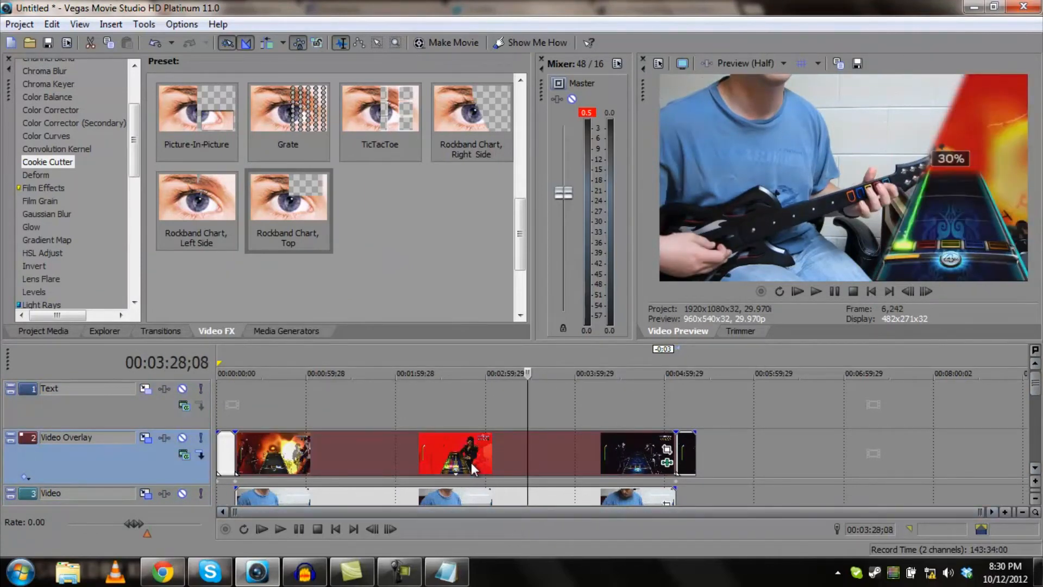
left_click_drag(472, 458, 475, 405)
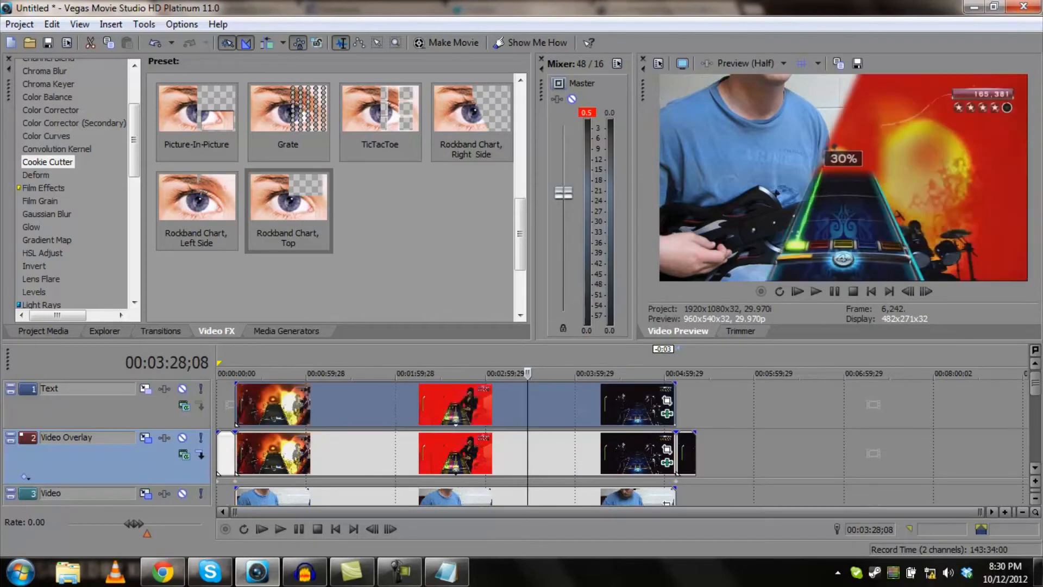
left_click_drag(1035, 385, 1036, 415)
left_click_drag(585, 462, 586, 498)
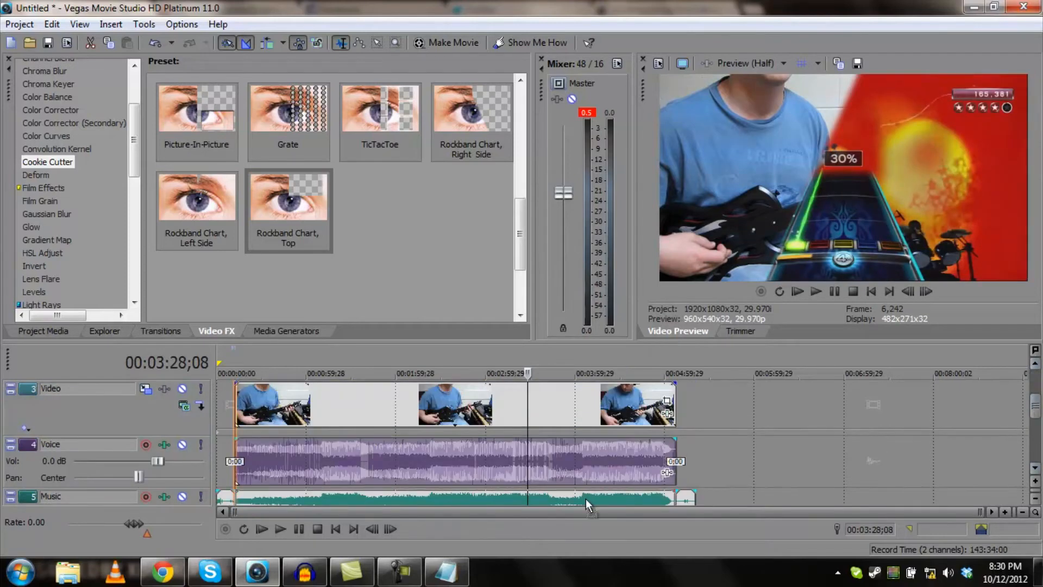
left_click_drag(1036, 407, 1036, 431)
left_click_drag(580, 412, 579, 446)
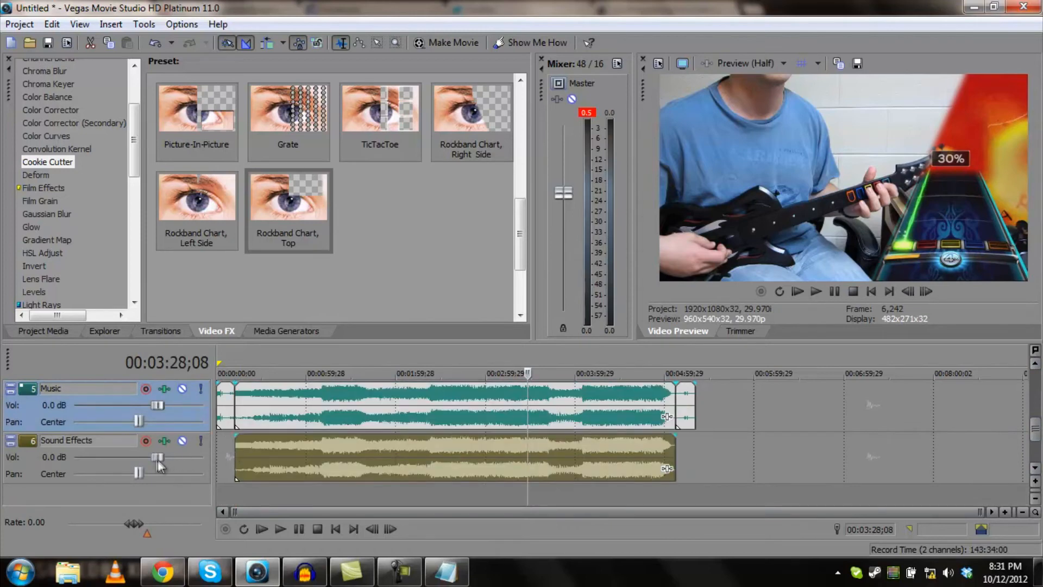
- Silence the Voice track by lowering its volume to -Inf
mouse_move(1037, 443)
left_mouse_down()
mouse_move(1039, 420)
mouse_move(1037, 441)
mouse_move(1039, 429)
left_mouse_up()
left_click_drag(158, 406, 23, 396)
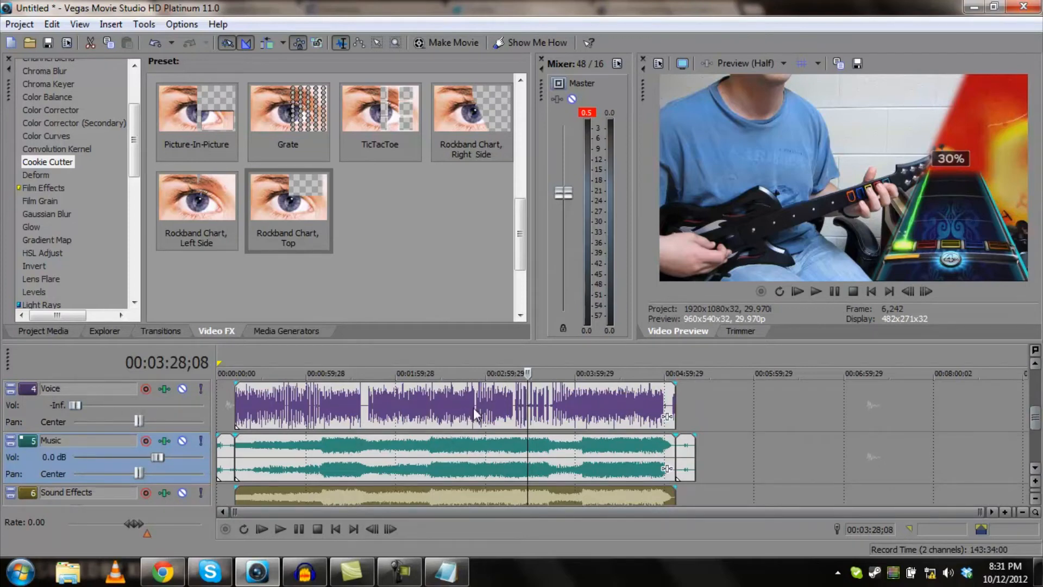
- Place a copy of the Video Overlay's middle gameplay section directly above it on the Text track and deselect it
left_click_drag(1036, 419, 1037, 382)
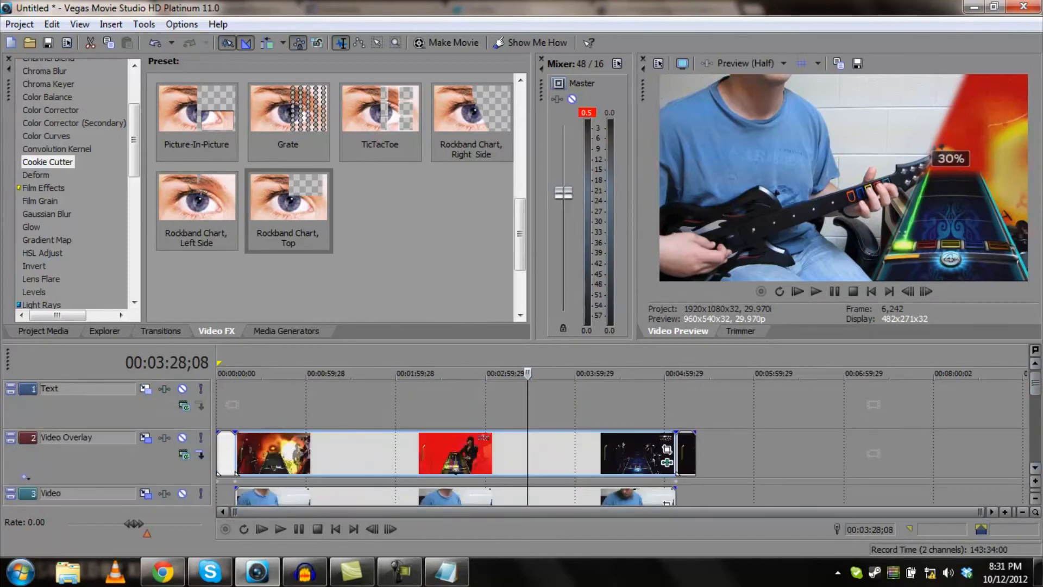
left_click_drag(516, 450, 519, 406)
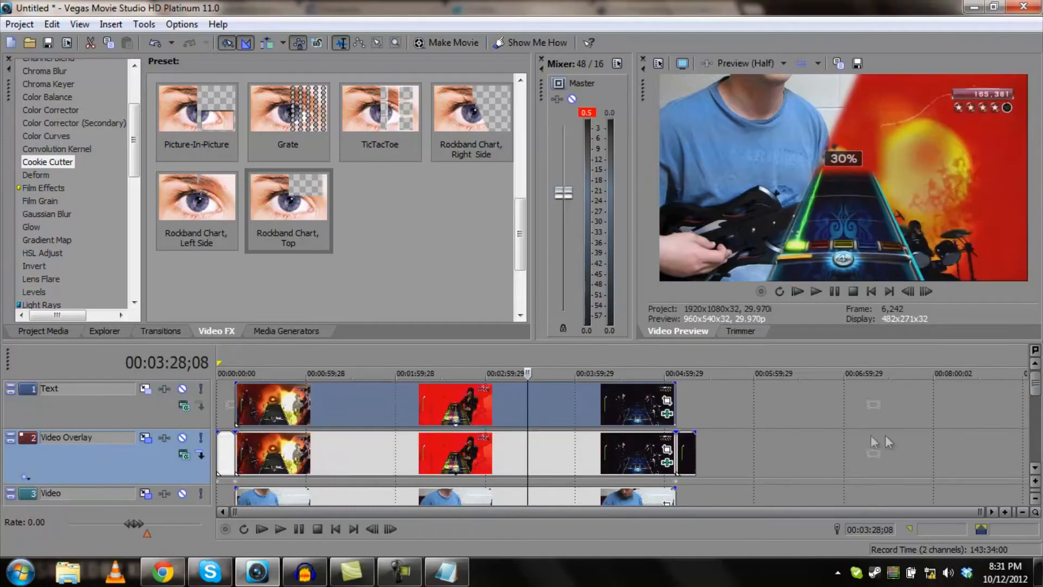
mouse_move(1039, 388)
left_mouse_down()
mouse_move(1038, 458)
mouse_move(1036, 383)
left_mouse_up()
left_click(867, 422)
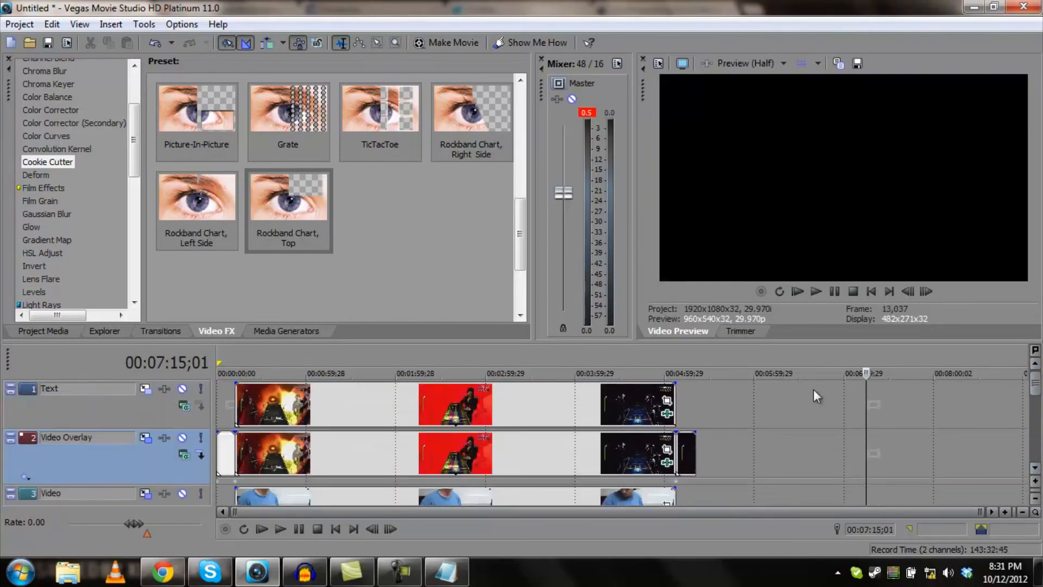
- At 00:02:59;02, open Pan/Crop for the Text track's gameplay section and remove its Cookie Cutter effect
left_click(484, 404)
left_click(666, 402)
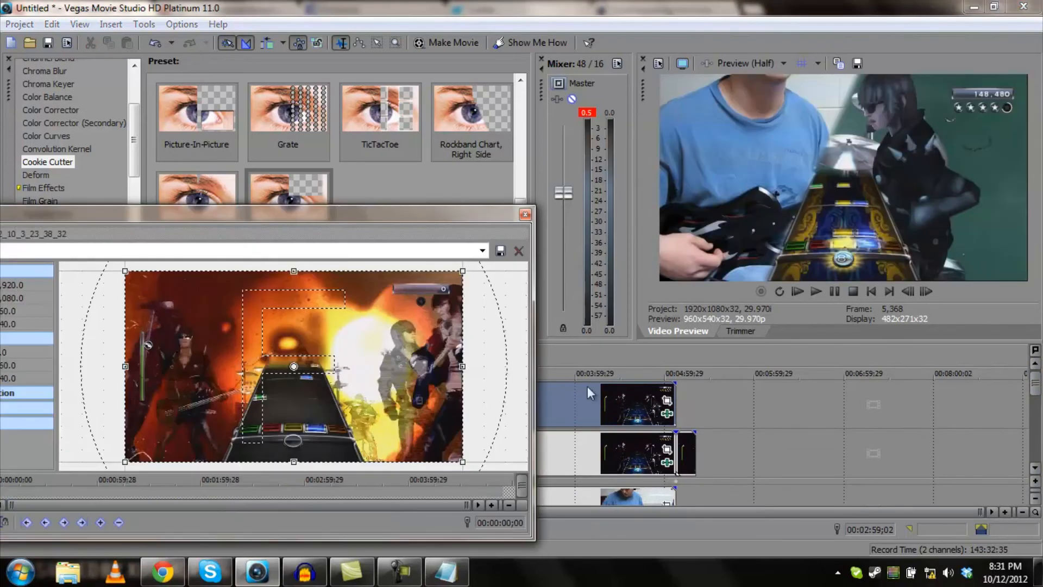
left_click(667, 413)
left_click(549, 164)
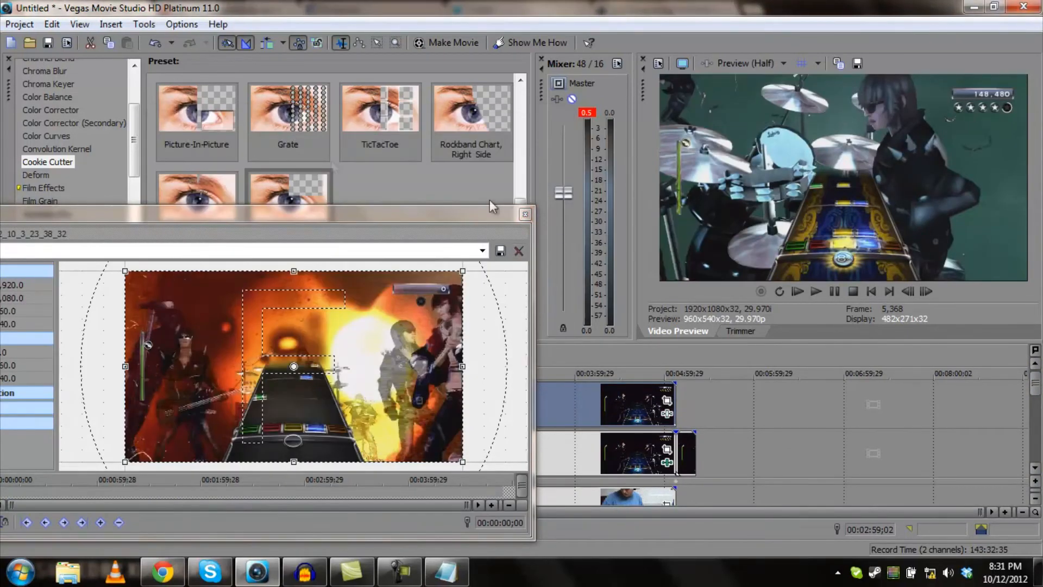
- Apply the Border effect's Soft Edge preset to the Text track's gameplay section with Blurred type and size 0.030
scroll(115, 106, "up", 3)
left_click(36, 106)
left_click_drag(288, 120, 479, 361)
left_click_drag(598, 399, 599, 400)
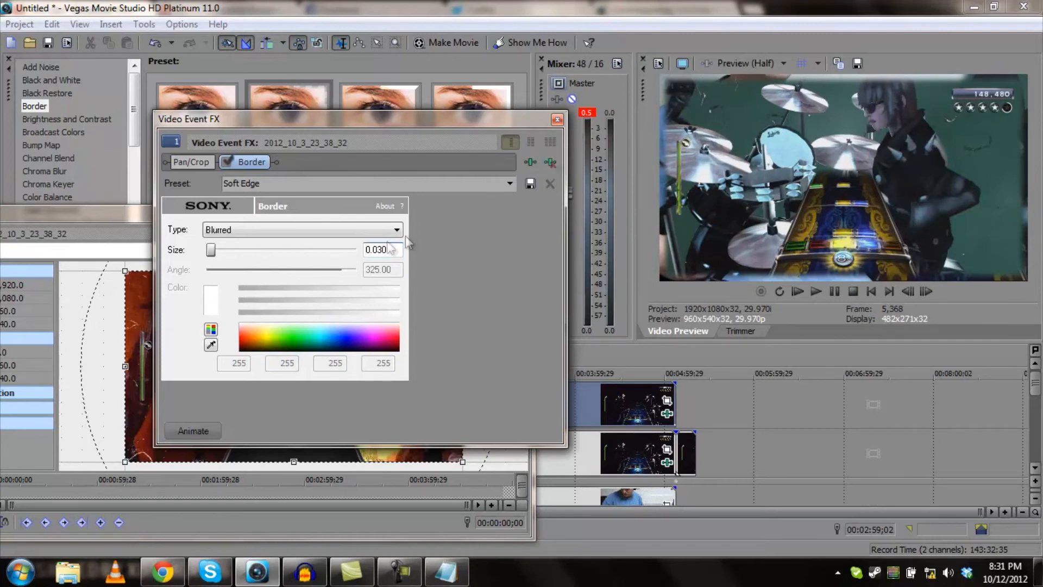
mouse_move(212, 256)
left_mouse_down()
mouse_move(248, 256)
mouse_move(214, 256)
left_mouse_up()
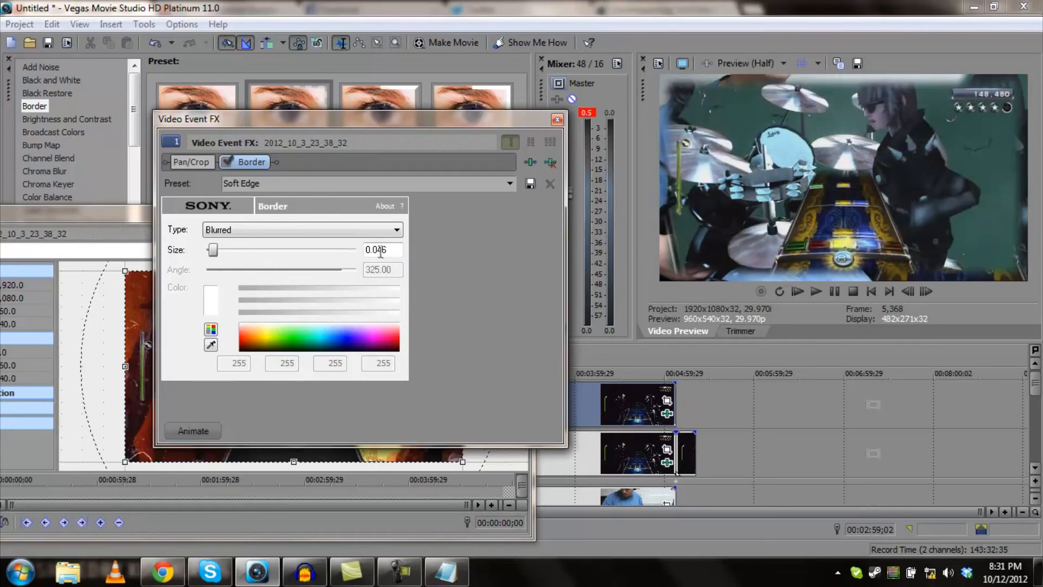
type("30")
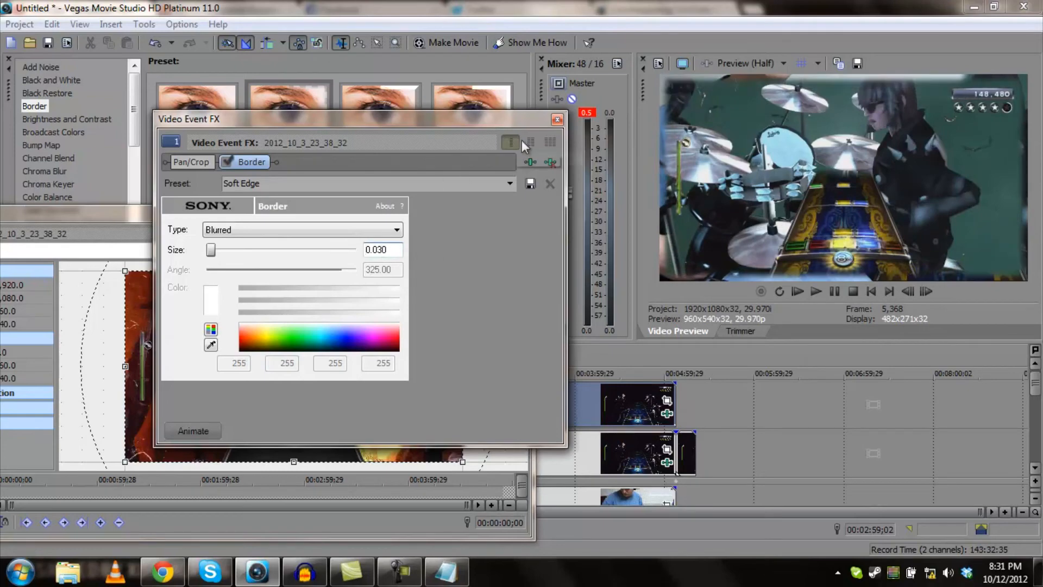
left_click(558, 120)
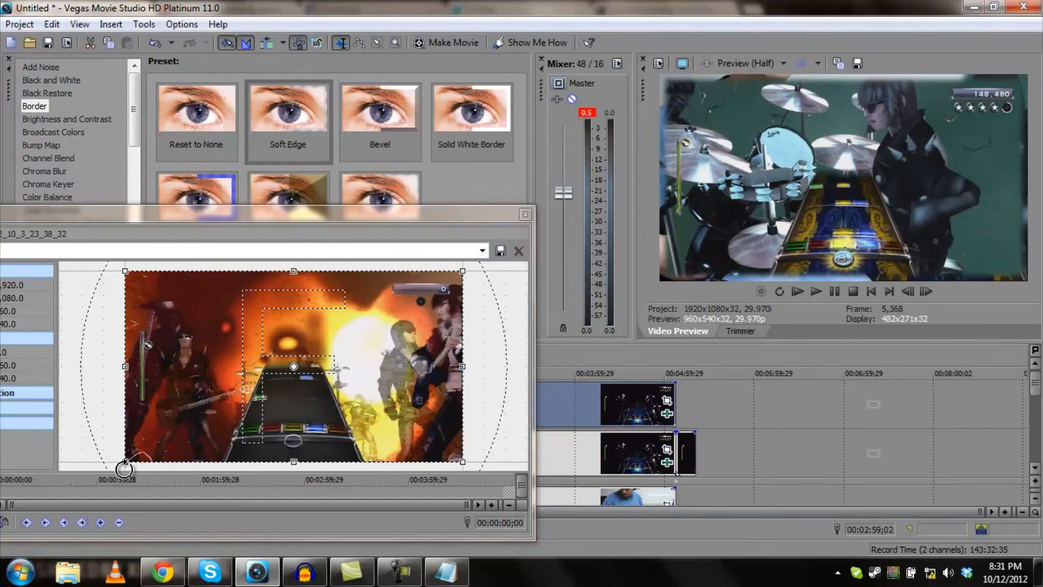
left_click_drag(125, 462, 241, 388)
left_click_drag(319, 378, 434, 304)
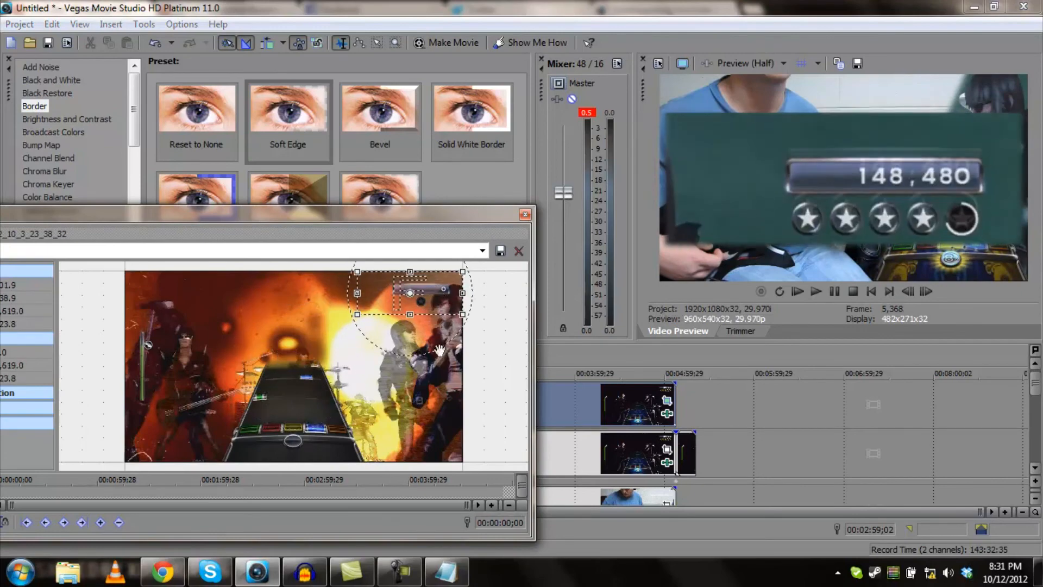
scroll(437, 307, "up", 2)
left_click_drag(505, 367, 259, 430)
scroll(306, 405, "up", 4)
left_click_drag(276, 377, 429, 352)
scroll(467, 386, "up", 3)
left_click_drag(343, 296, 369, 305)
left_click_drag(462, 311, 457, 310)
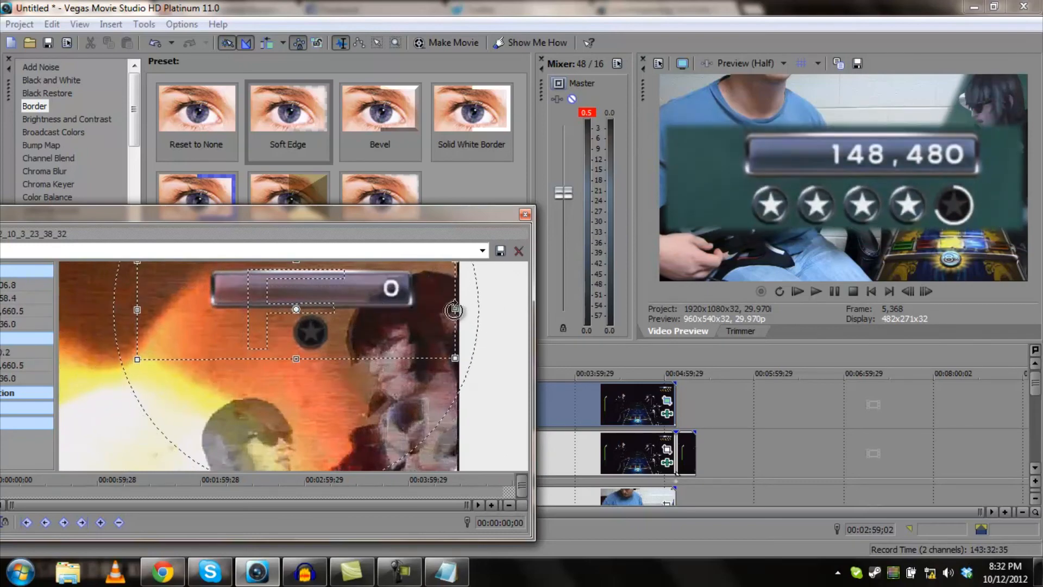
right_click(365, 315)
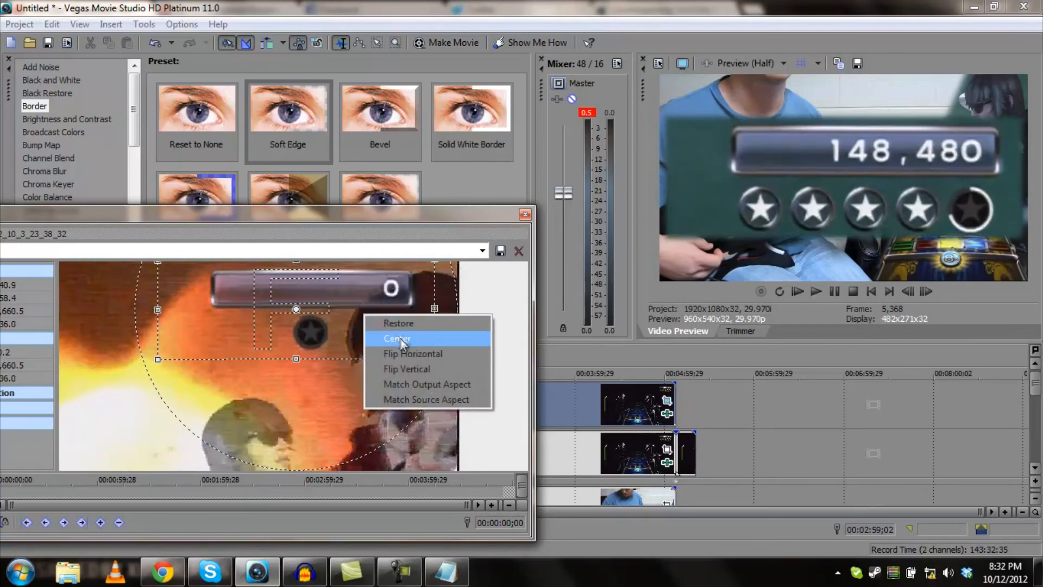
left_click(381, 324)
left_click_drag(416, 327, 365, 403)
scroll(364, 394, "down", 4)
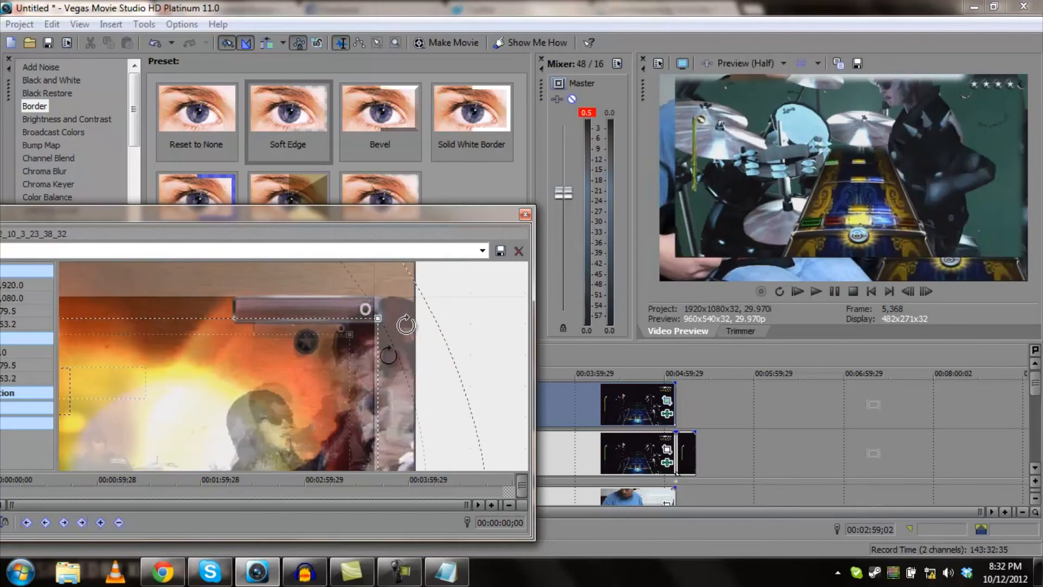
left_click_drag(345, 341, 293, 342)
left_click_drag(213, 390, 288, 362)
scroll(407, 348, "up", 5)
left_click_drag(408, 404, 388, 386)
left_click_drag(337, 351, 359, 332)
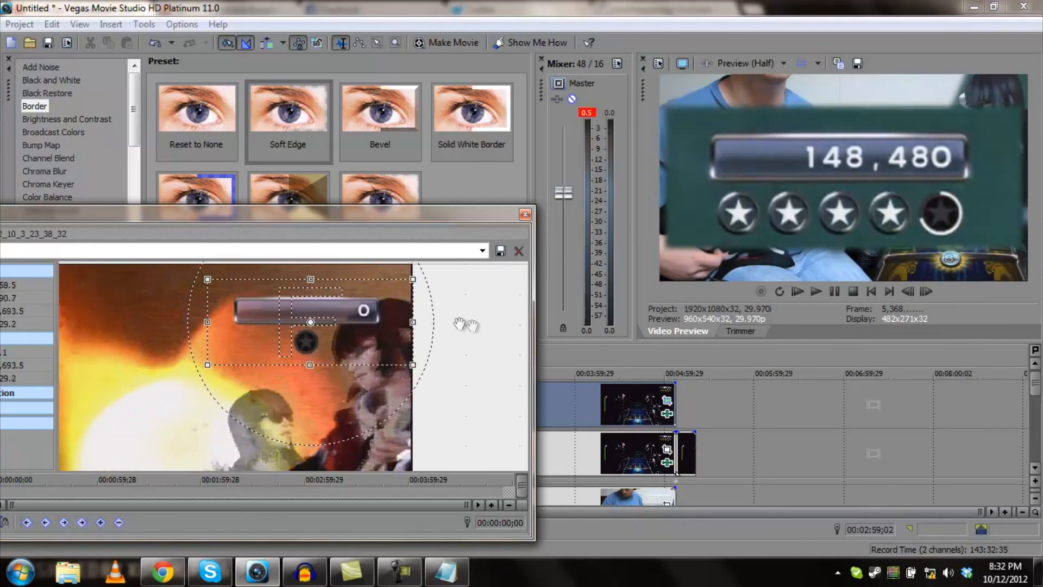
scroll(461, 323, "up", 3)
left_click_drag(509, 308, 453, 362)
mouse_move(372, 356)
left_mouse_down()
mouse_move(367, 368)
mouse_move(375, 363)
left_mouse_up()
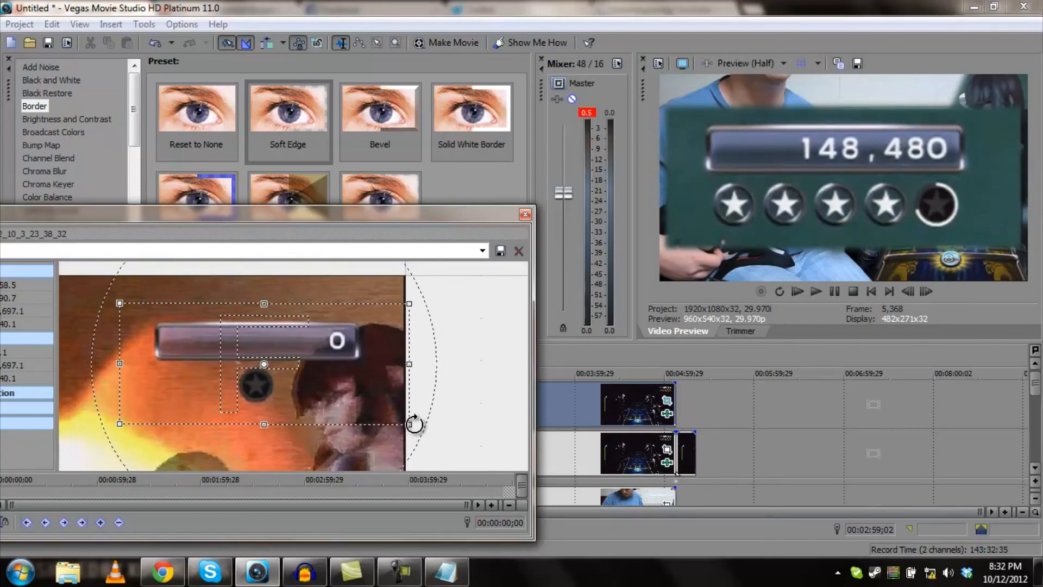
left_click_drag(409, 423, 394, 416)
right_click(364, 386)
left_click(395, 397)
- Crop the Text track's gameplay section closely around the score bar and star row, and close Pan/Crop
scroll(340, 334, "down", 2)
left_click_drag(339, 333, 209, 428)
left_click_drag(157, 454, 329, 356)
scroll(331, 360, "up", 2)
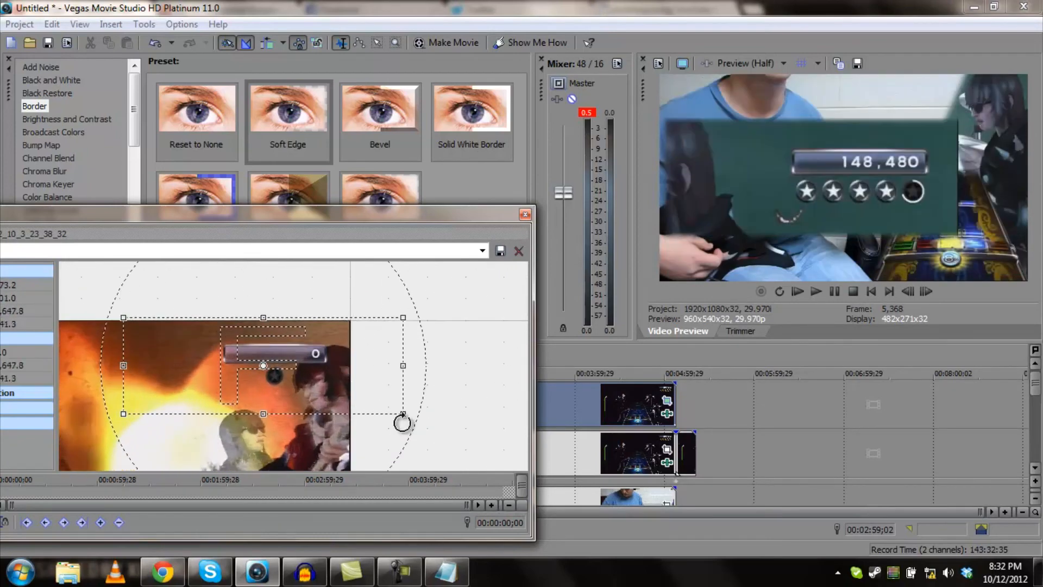
left_click_drag(402, 415, 298, 368)
scroll(299, 368, "up", 5)
left_click_drag(360, 393, 397, 401)
left_click_drag(323, 358, 323, 366)
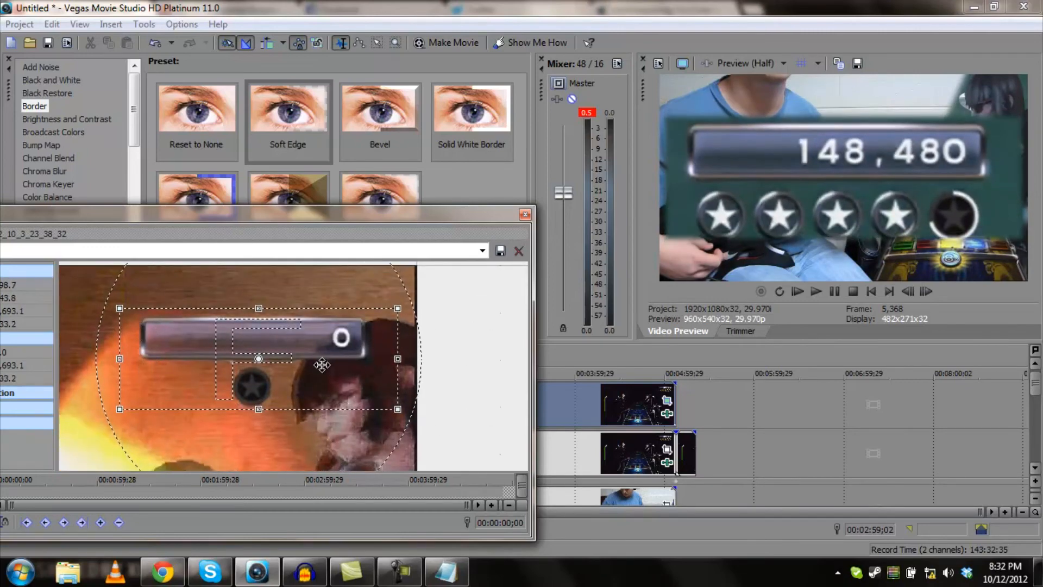
left_click_drag(397, 409, 367, 384)
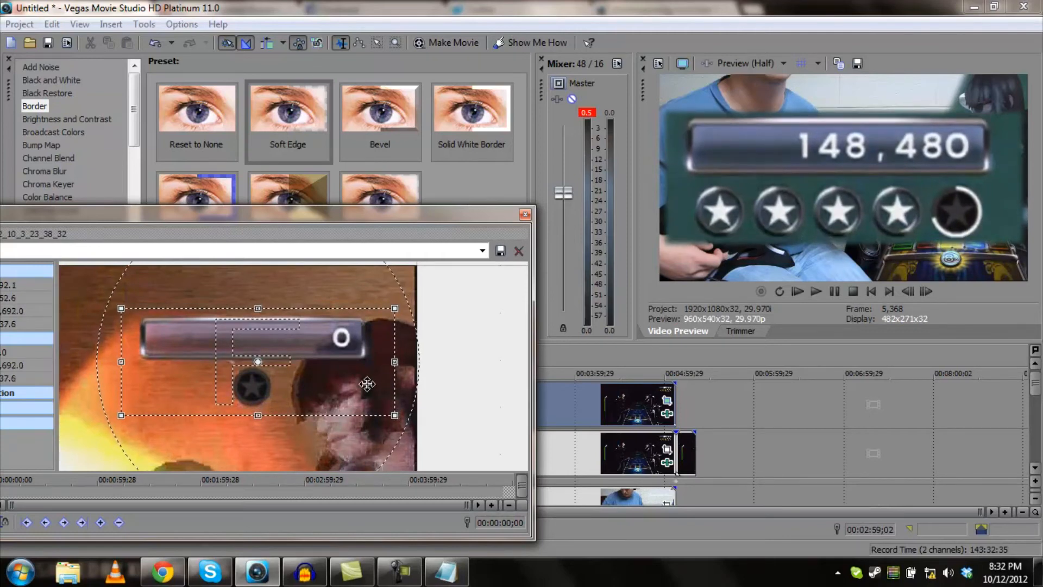
left_click_drag(367, 384, 368, 384)
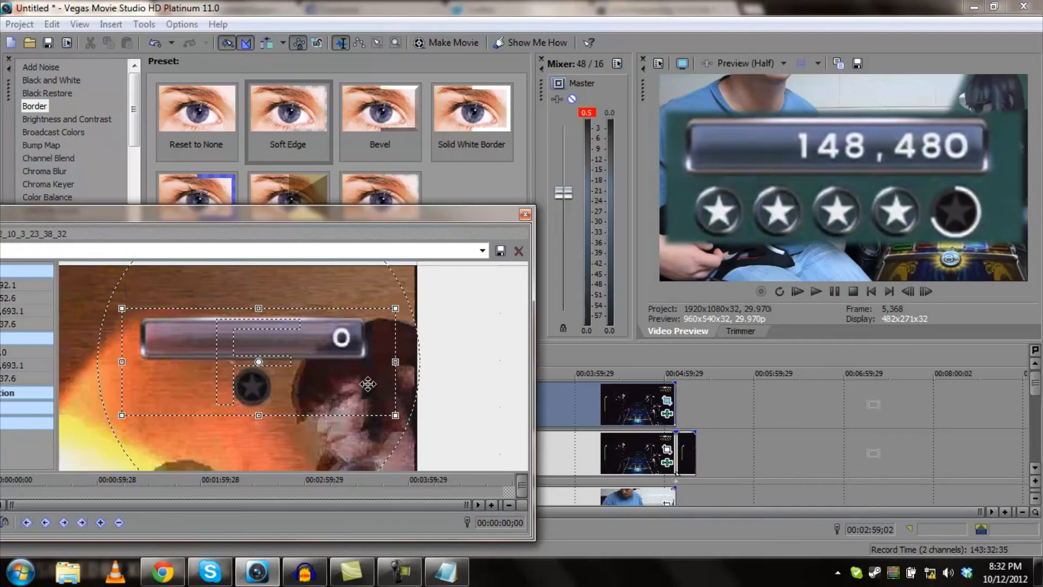
left_click(525, 214)
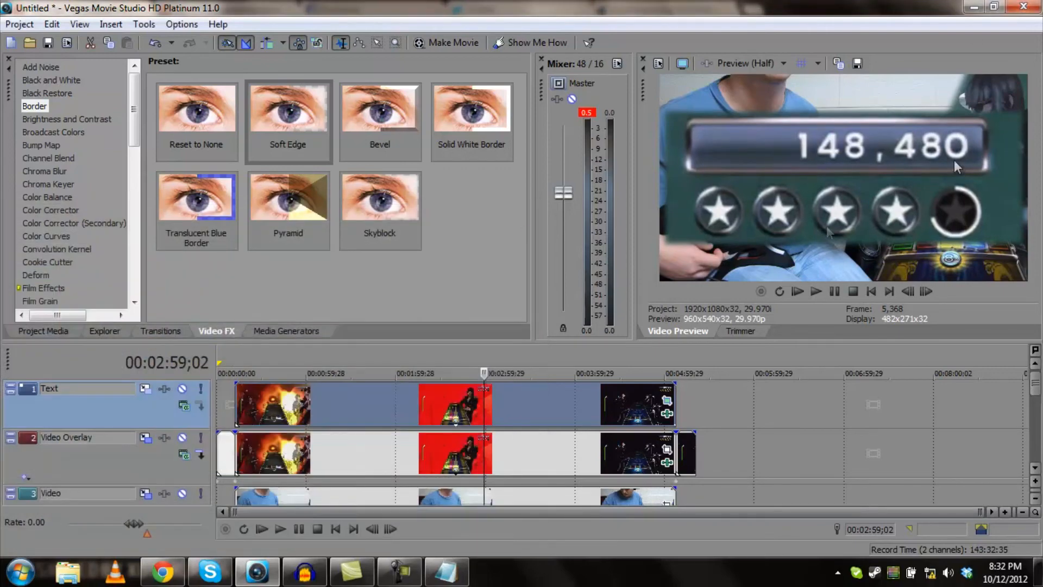
- Set the Text track's Track Motion X position to 708.30, taken from the upper-right score layout in Notepad's Video Layout.txt
left_click(450, 581)
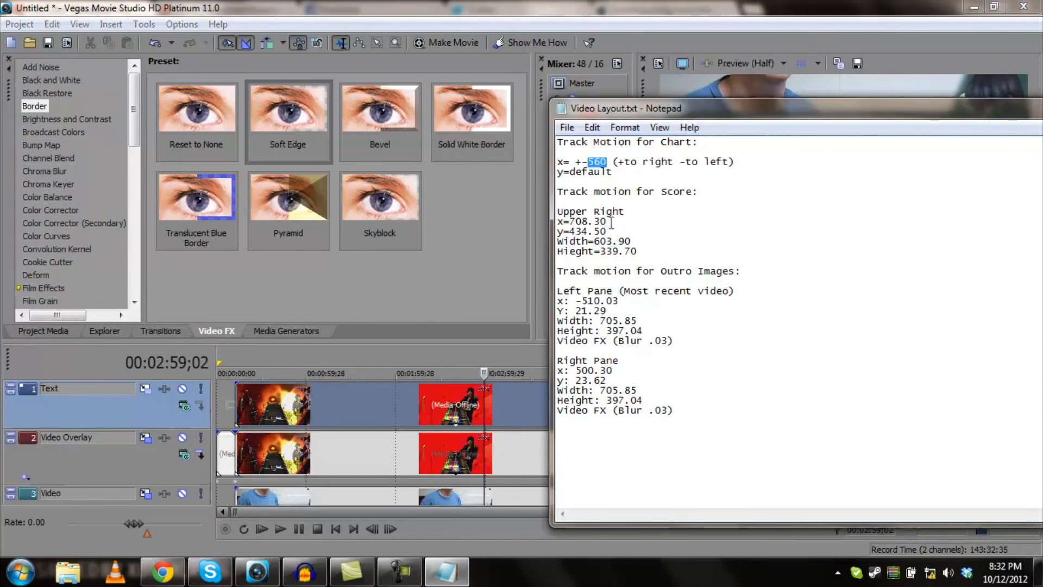
left_click(145, 389)
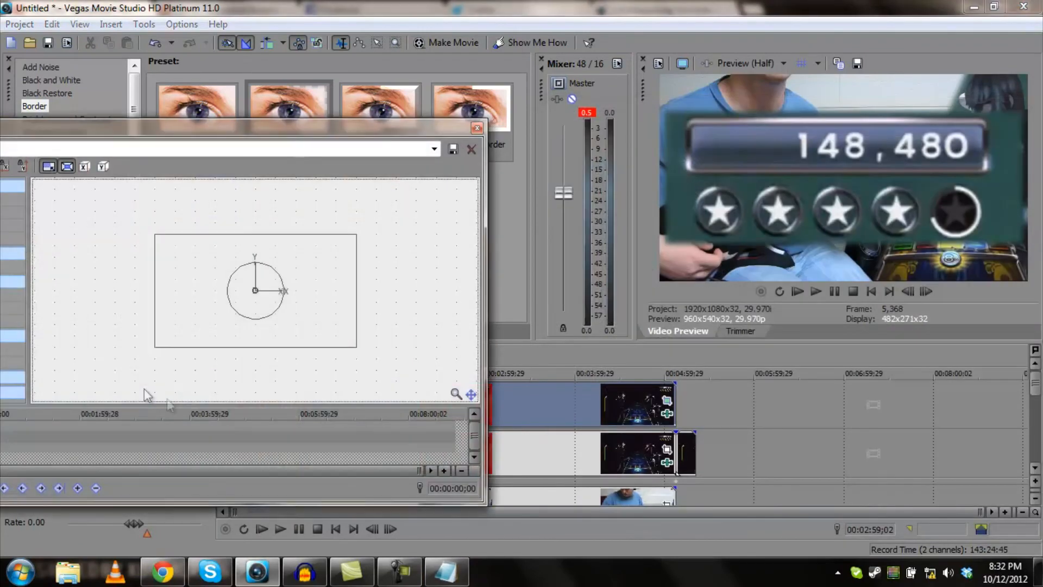
left_click(449, 571)
left_click_drag(607, 222, 560, 225)
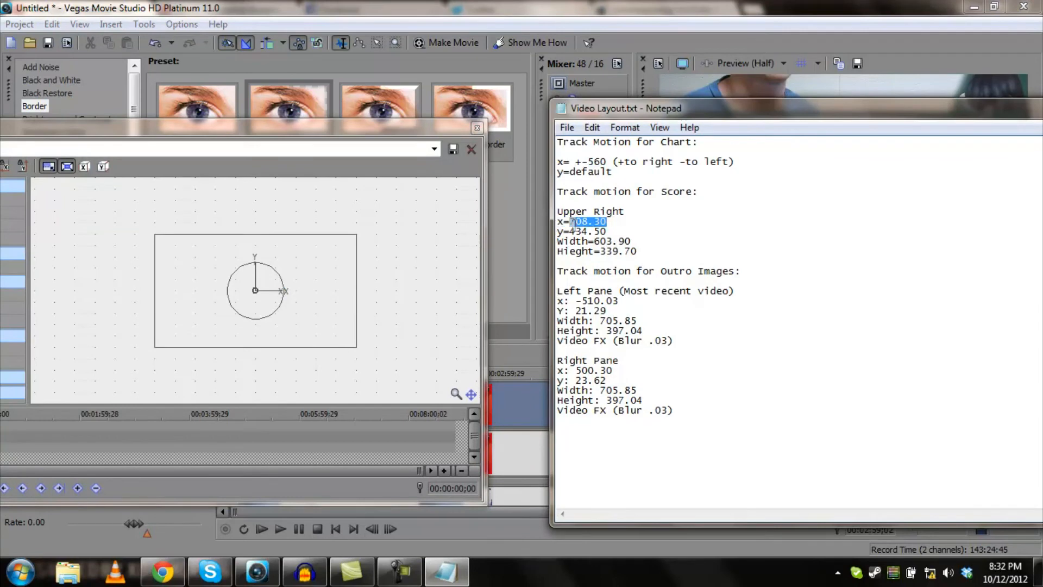
left_click_drag(295, 128, 429, 128)
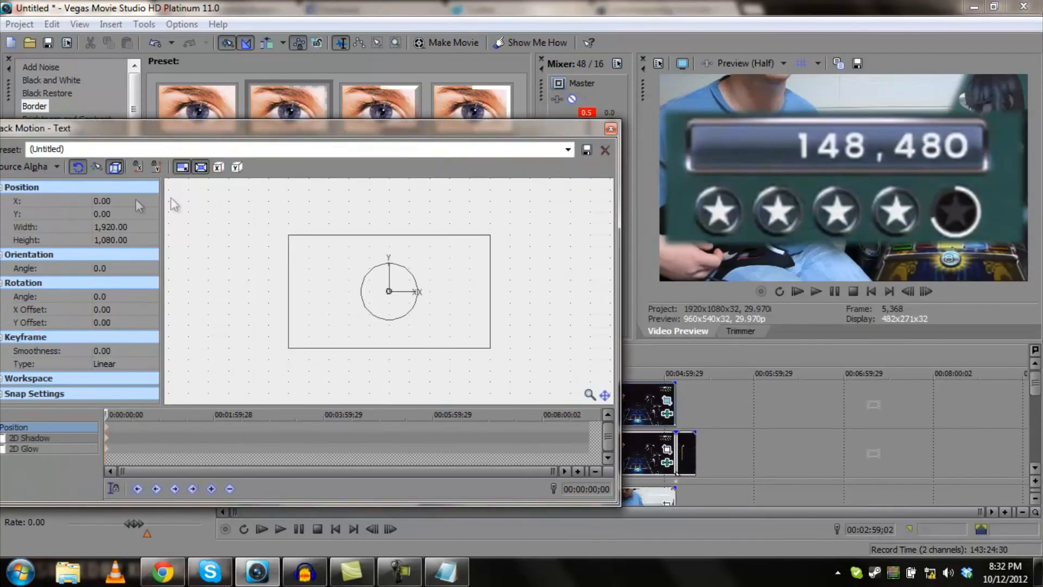
left_click(109, 201)
type("708.30")
key("Return")
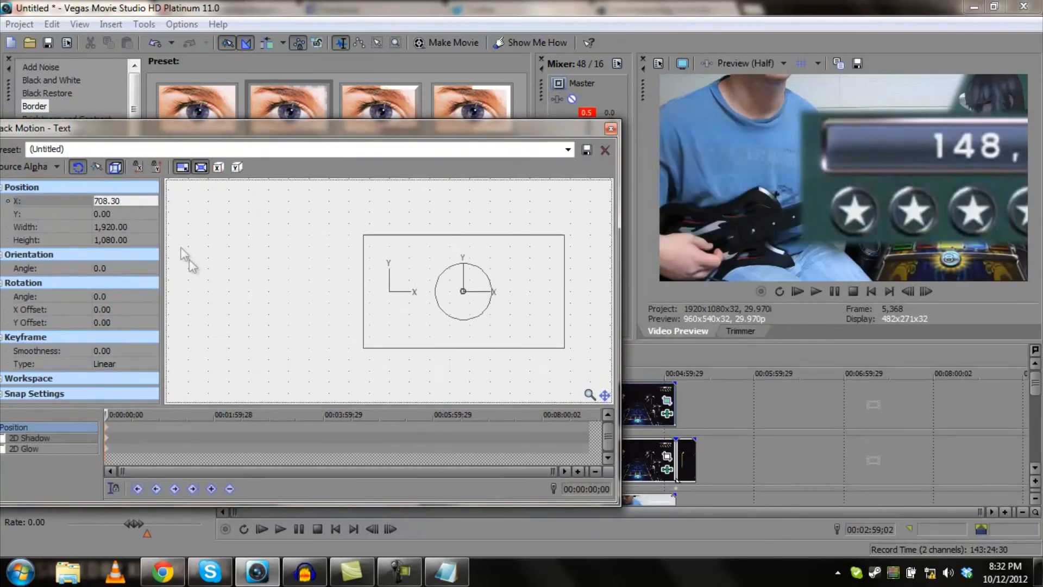
- Copy the score layout's Y value from the Notepad notes and set the Text track's Y position to 434.50
left_click(445, 571)
left_click_drag(589, 231, 607, 231)
left_click(123, 214)
key("ctrl+v")
key("Return")
- Copy the score layout's width from the Notepad notes, set the Text track's width to 603.90, and close Track Motion
left_click(446, 571)
left_click_drag(599, 240, 636, 239)
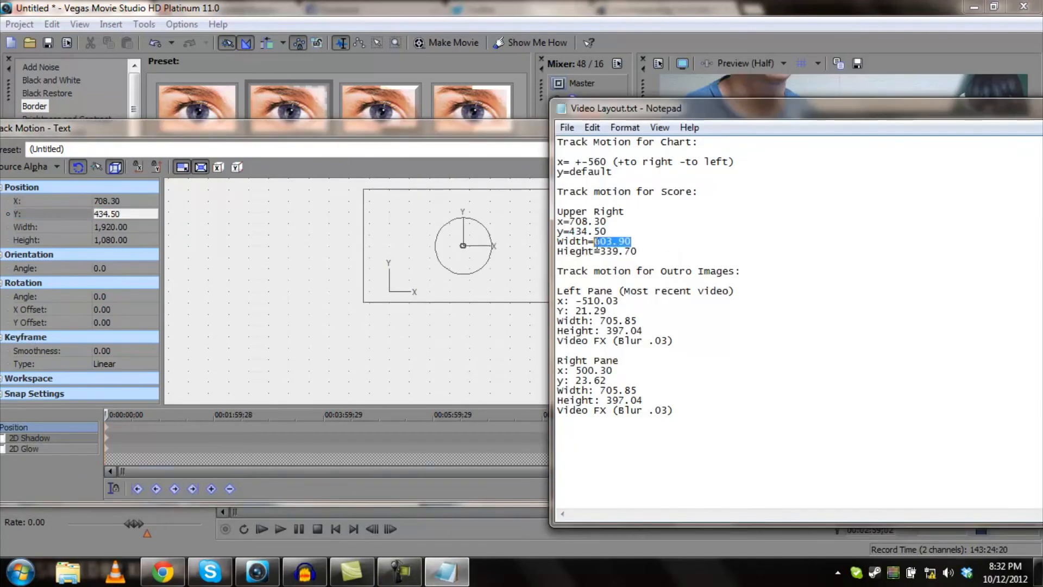
left_click(128, 226)
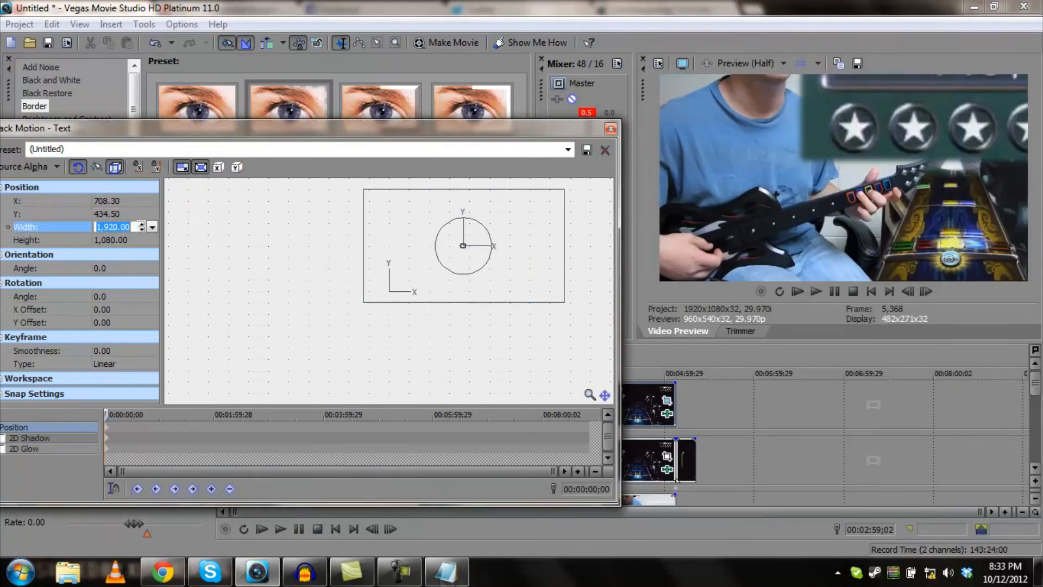
left_click(446, 571)
left_click(370, 142)
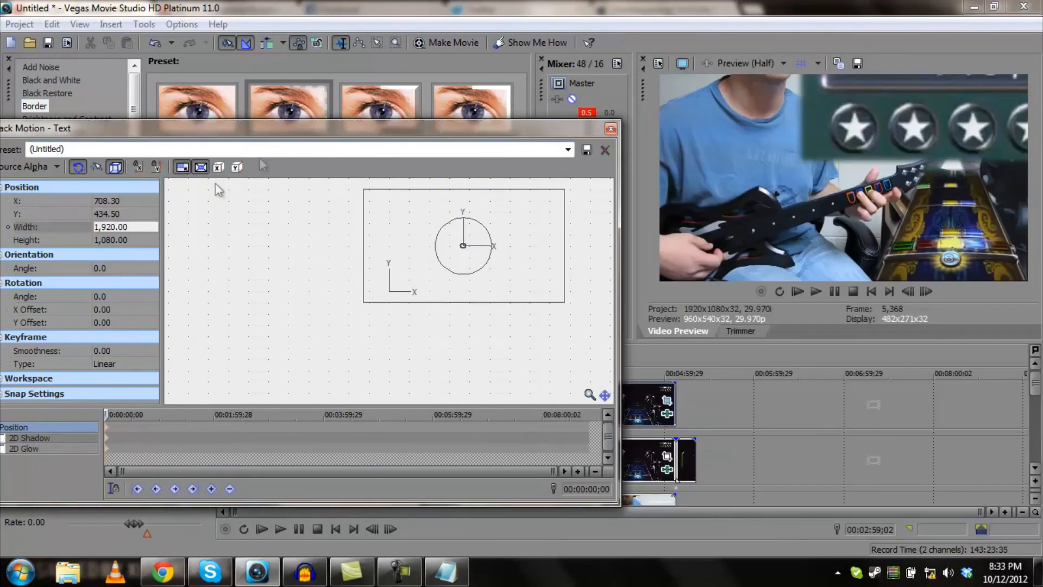
left_click(135, 226)
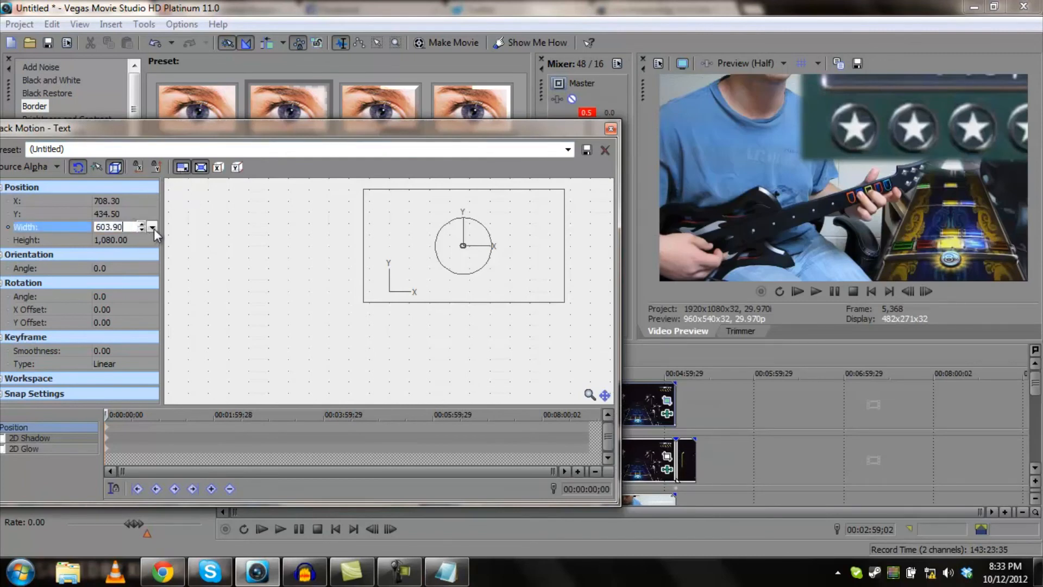
key("Return")
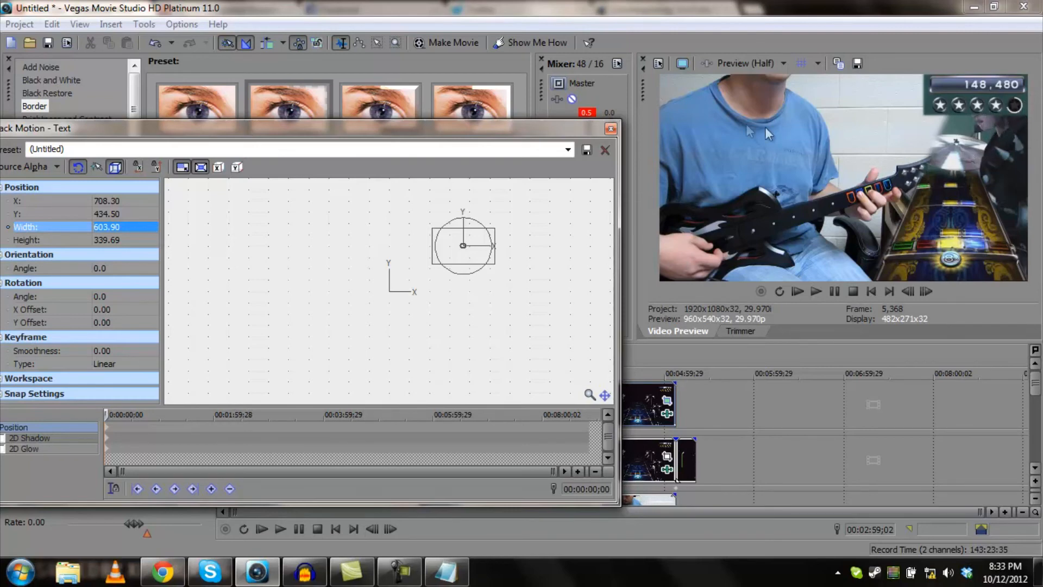
left_click(611, 130)
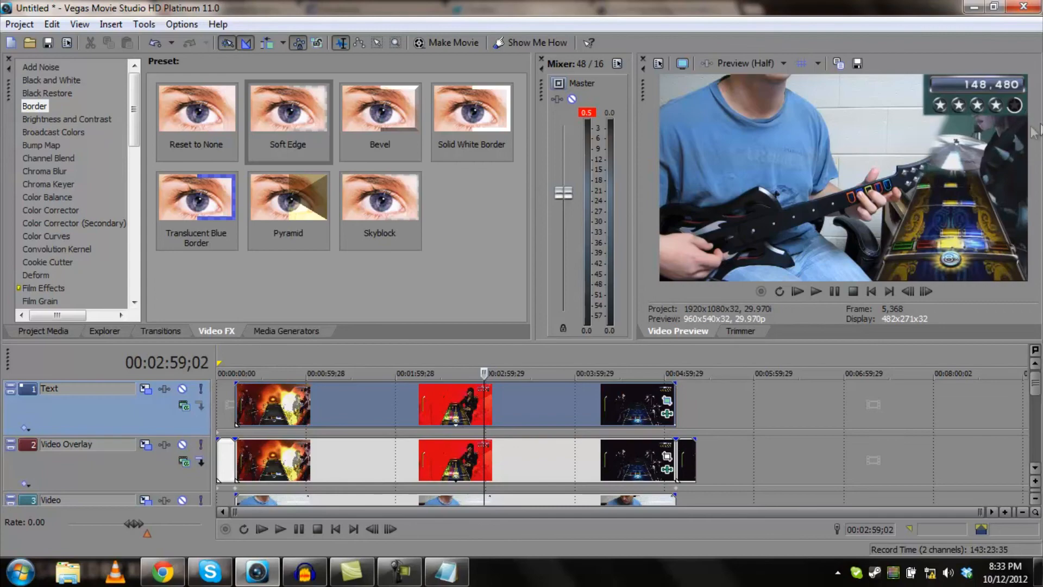
left_click(694, 439)
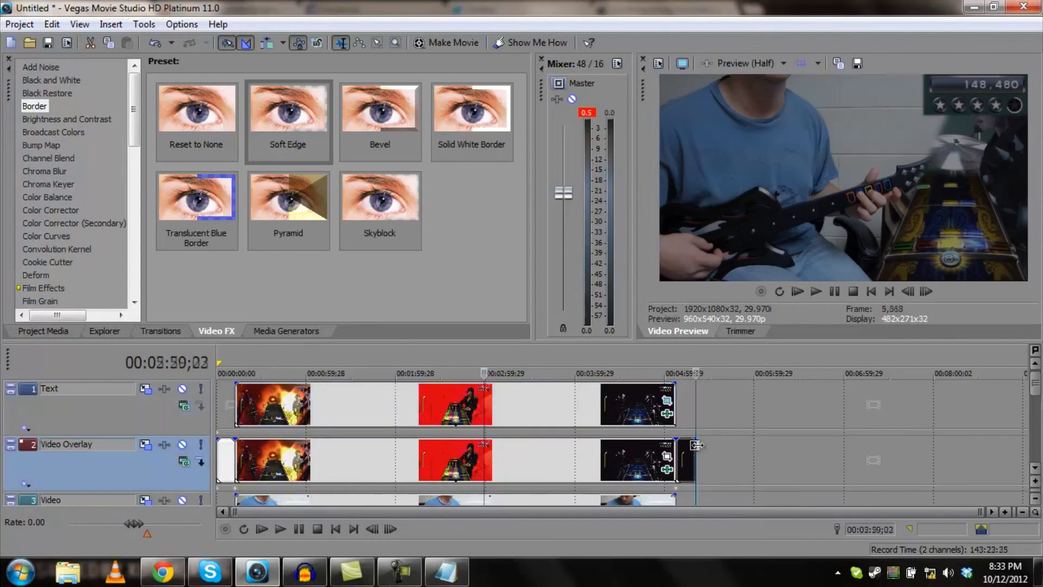
left_click_drag(1037, 384, 1036, 406)
scroll(476, 444, "up", 3)
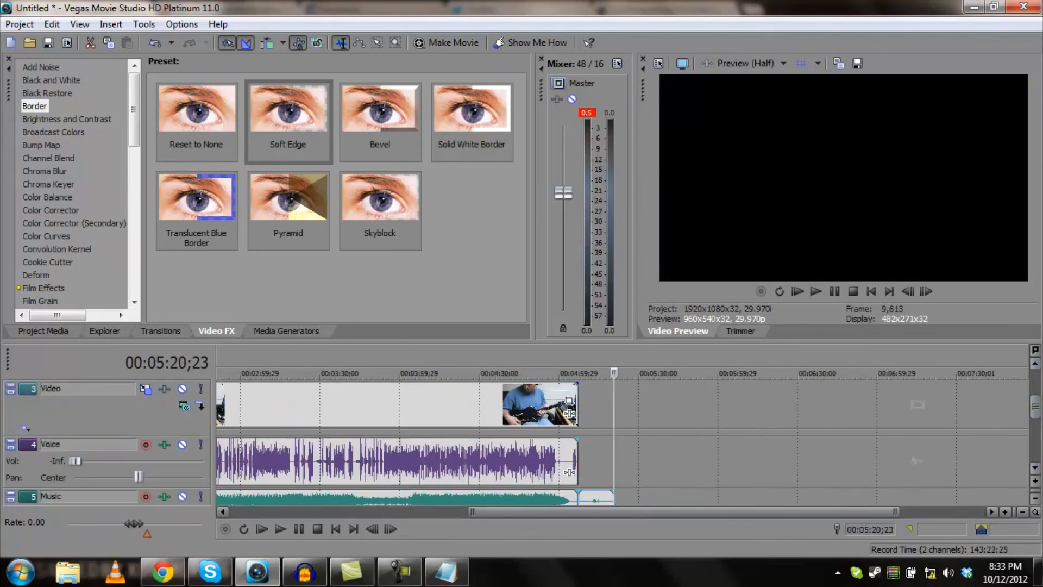
left_click(357, 449)
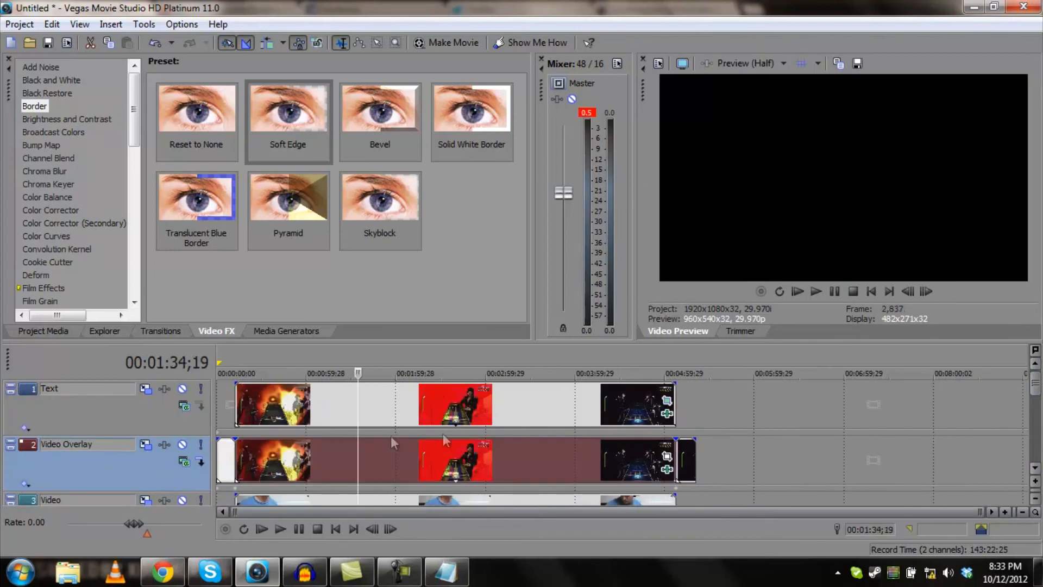
- Review the upper-right score layout values in Notepad's Video Layout.txt and return to Vegas Movie Studio
scroll(364, 434, "up", 8)
scroll(467, 420, "down", 8)
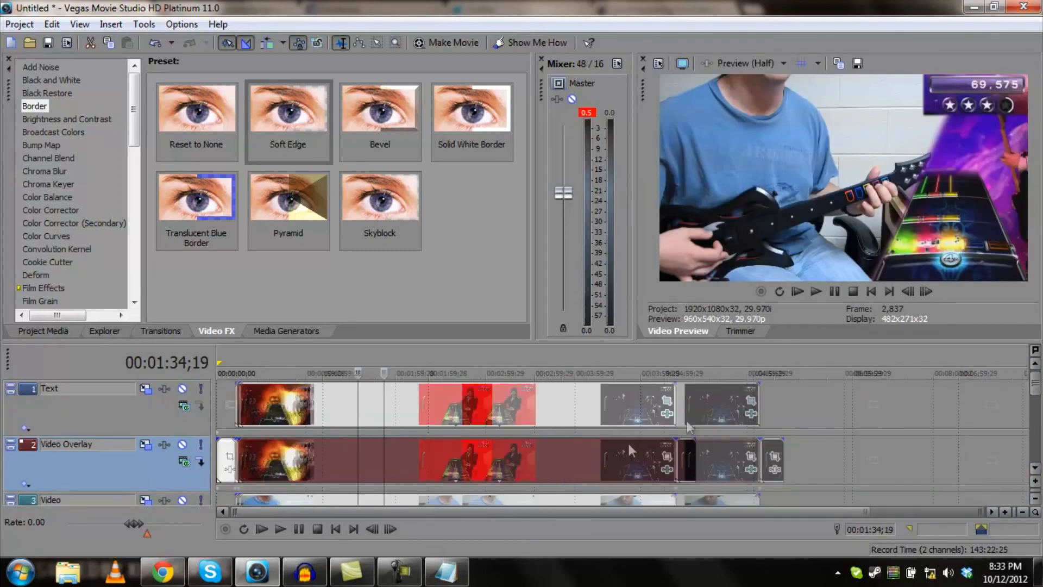
key("alt+Tab")
left_click_drag(638, 252, 564, 212)
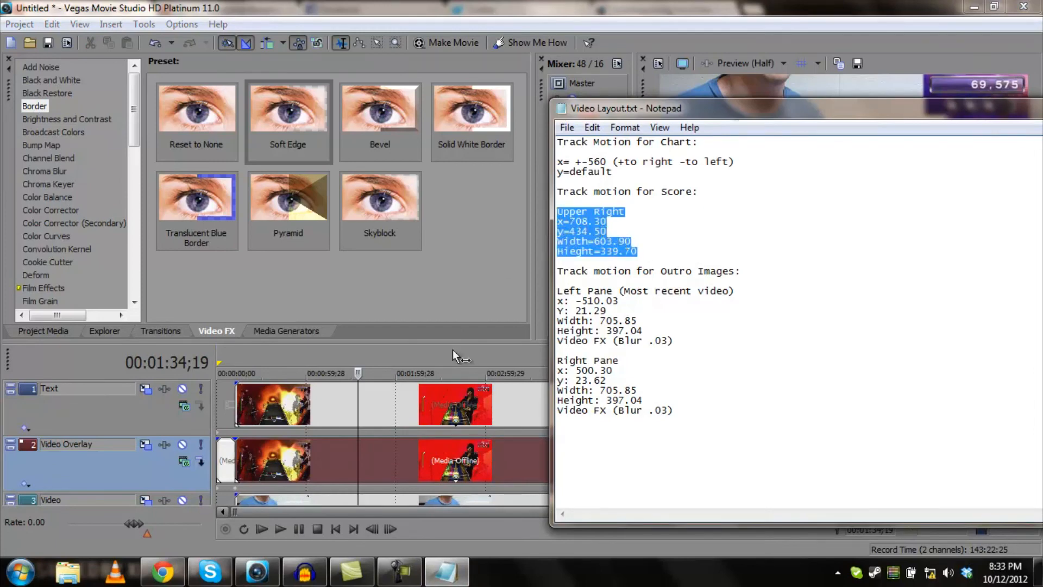
left_click(582, 7)
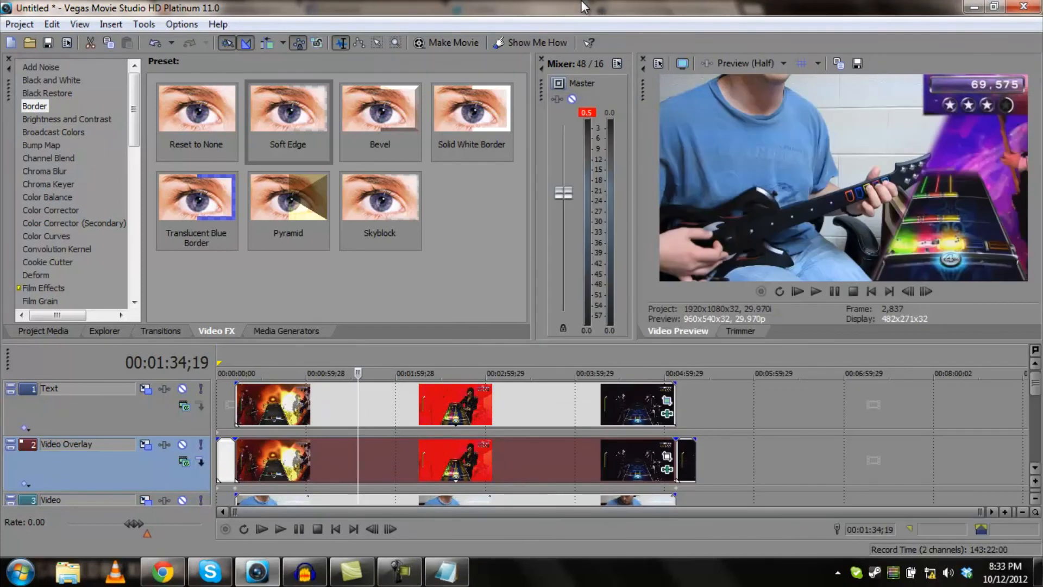
- Play the beginning of the synchronised gameplay section to check the score overlay in motion, and stop playback
left_click(240, 428)
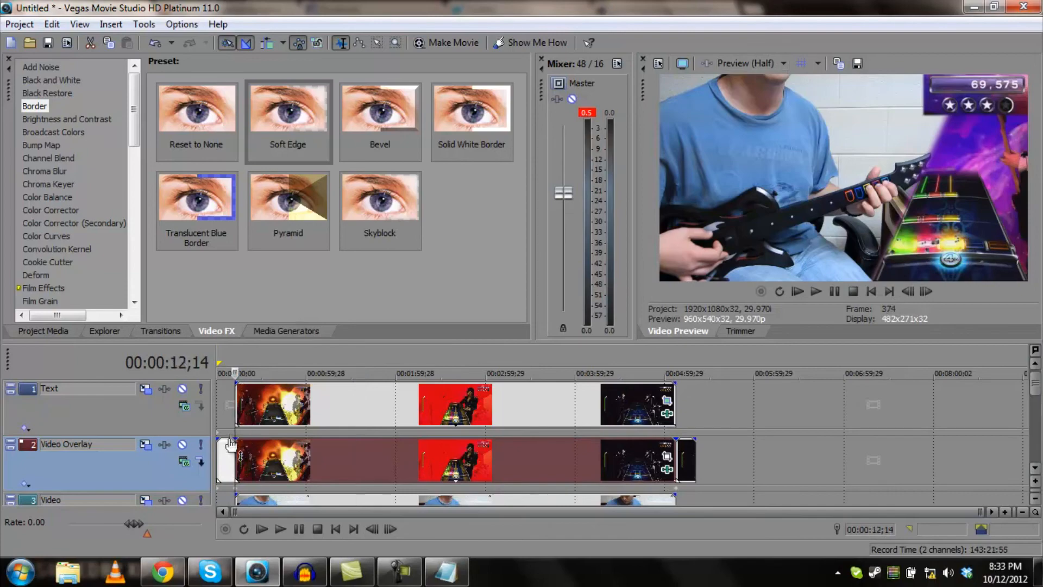
key("space")
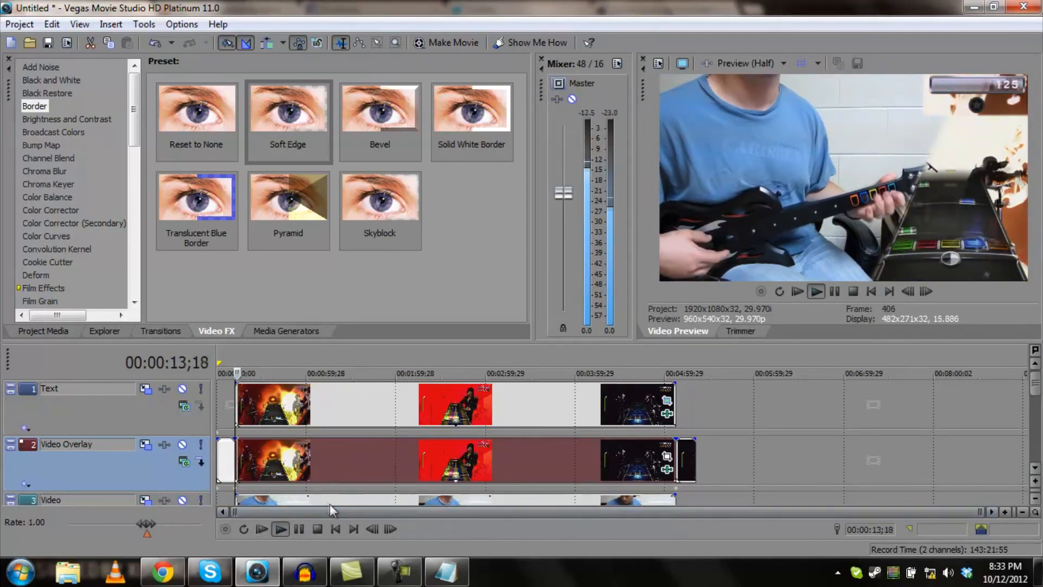
scroll(234, 431, "up", 3)
scroll(341, 484, "up", 2)
scroll(946, 485, "down", 4)
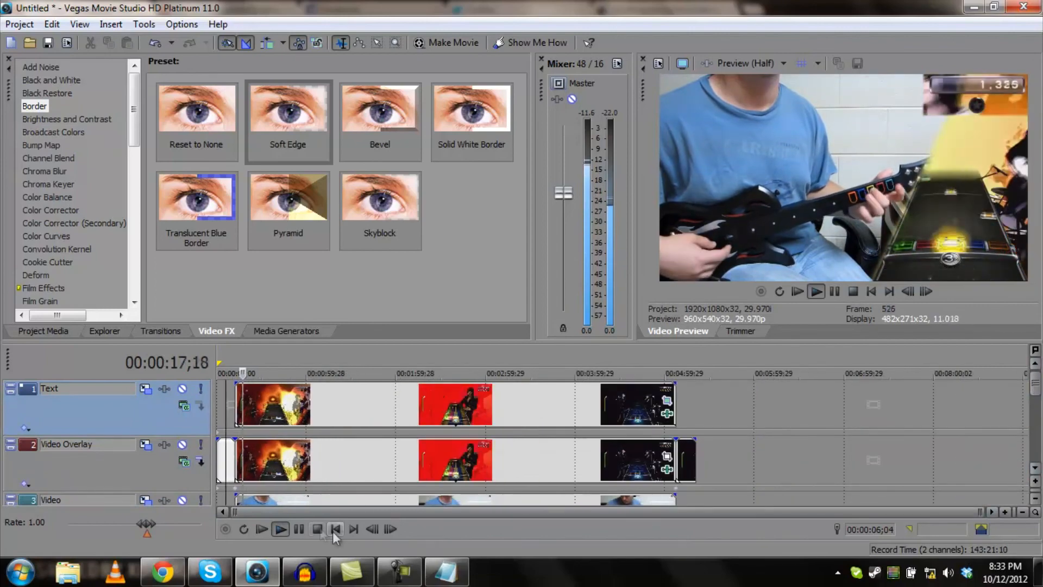
key("space")
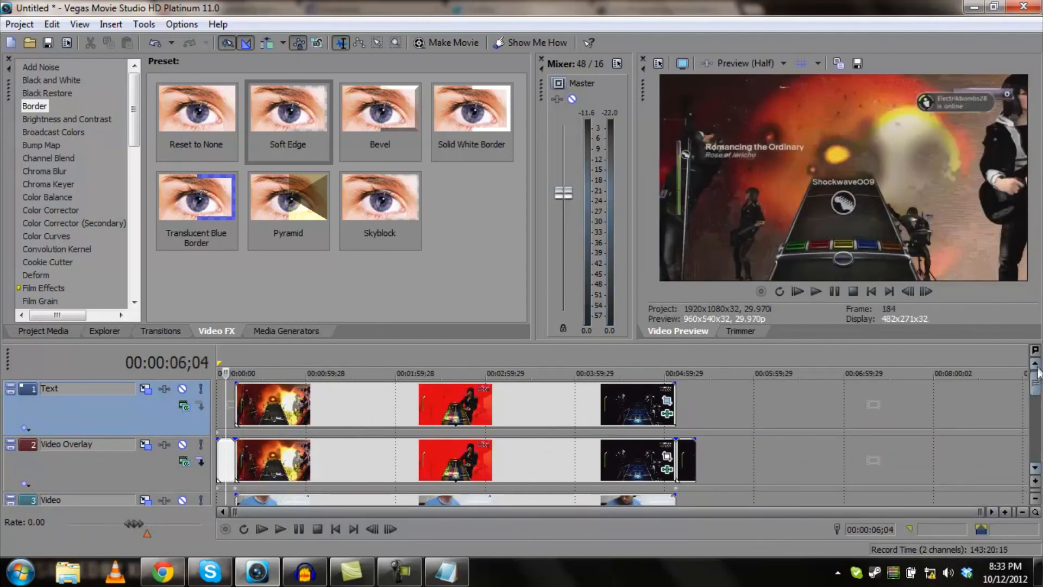
- Mute the Text track so the score overlay is left out of the preview
left_click(146, 388)
left_click(611, 129)
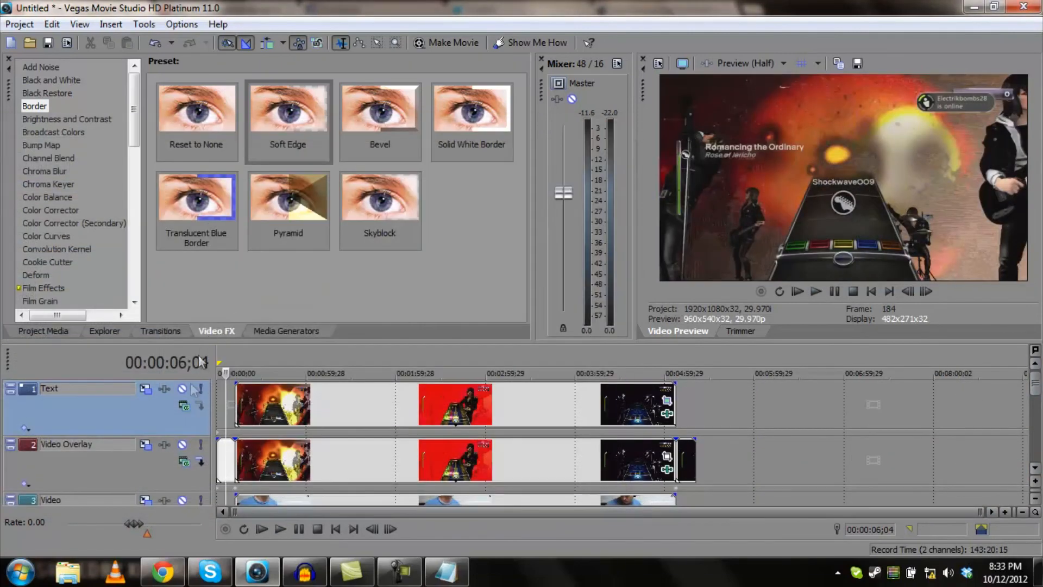
left_click(183, 390)
scroll(229, 431, "up", 8)
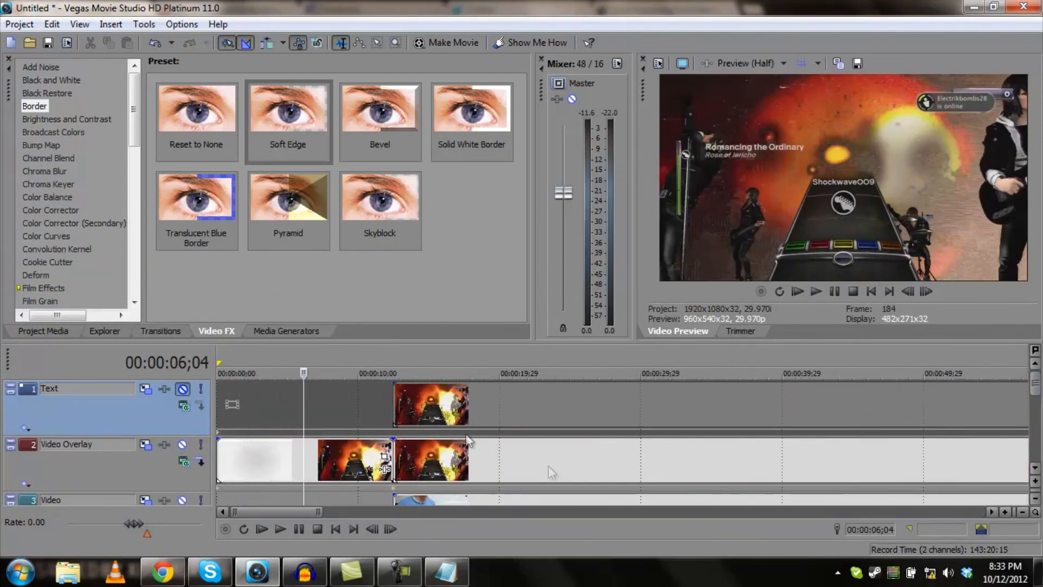
left_click(184, 390)
scroll(546, 411, "down", 8)
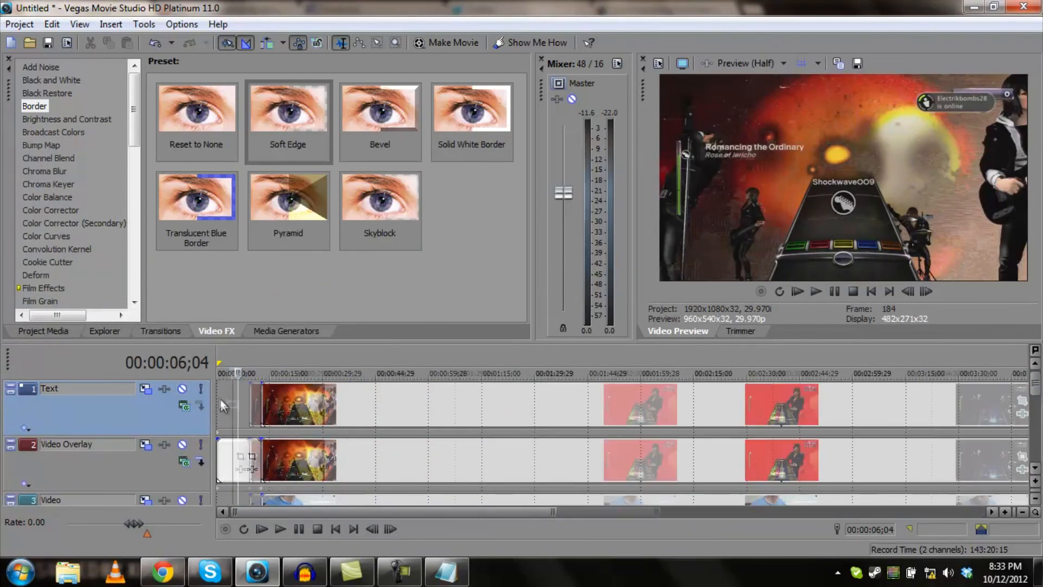
scroll(258, 448, "up", 8)
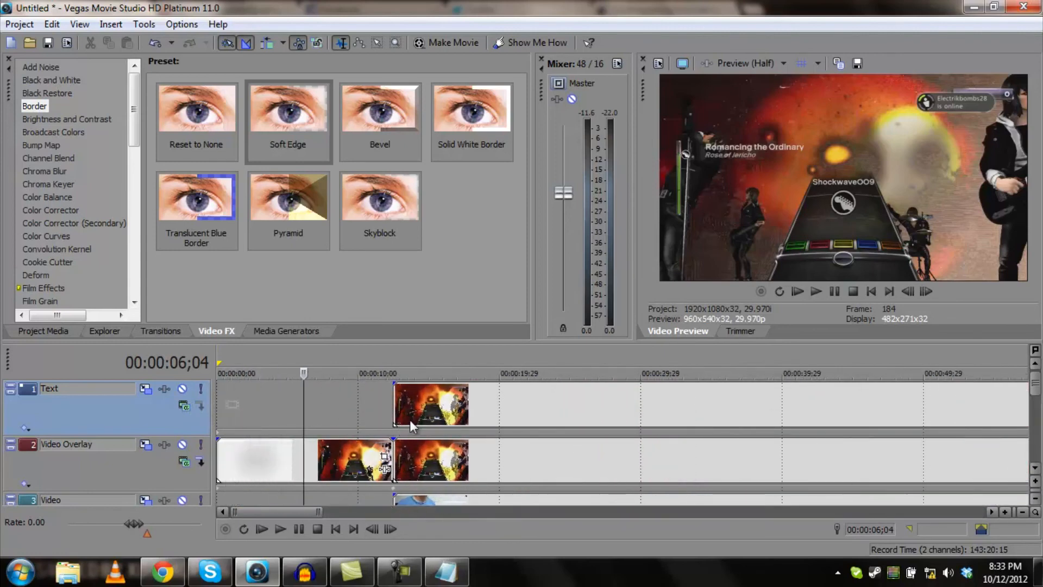
scroll(409, 419, "down", 5)
left_click(187, 387)
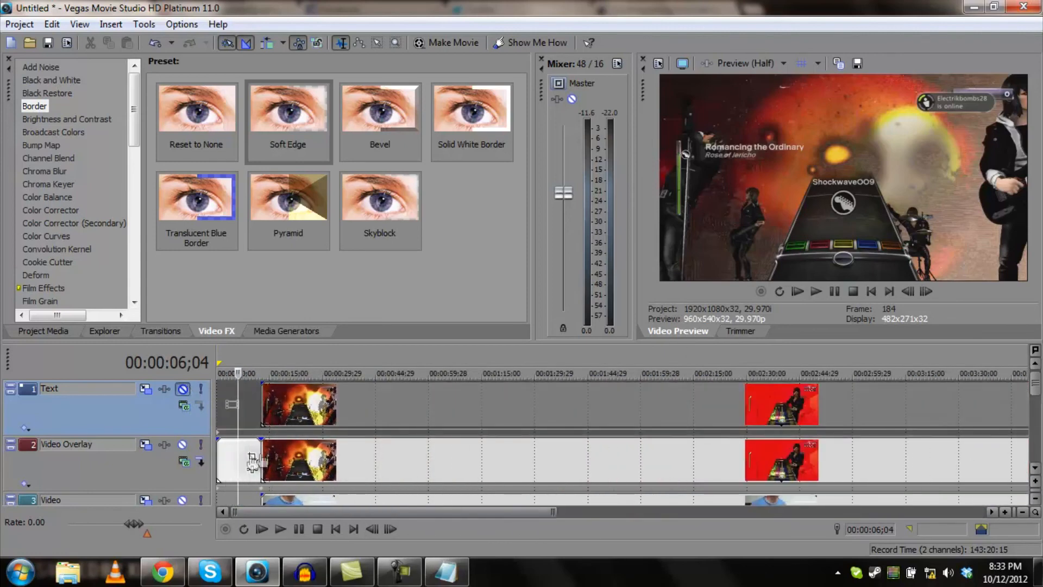
- Play from the full-screen game intro into the combined guitar and note-chart view, and stop playback
left_click(281, 531)
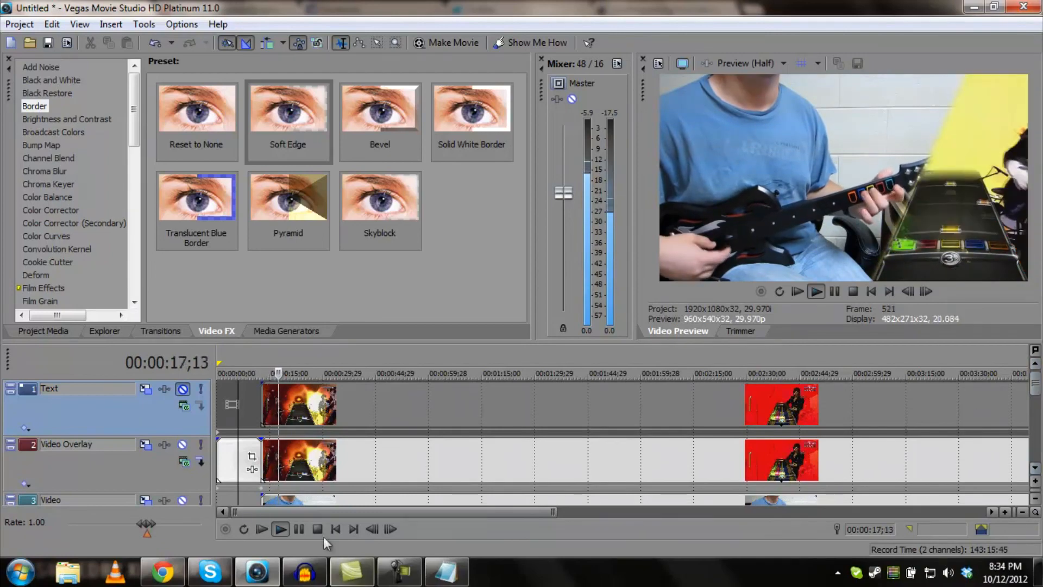
left_click(317, 529)
- Play the ending from the last gameplay seconds into the full-screen results, and move the cursor back to 00:02:19;21 on Video Overlay
left_click_drag(354, 512, 622, 511)
left_click(626, 436)
scroll(626, 434, "up", 7)
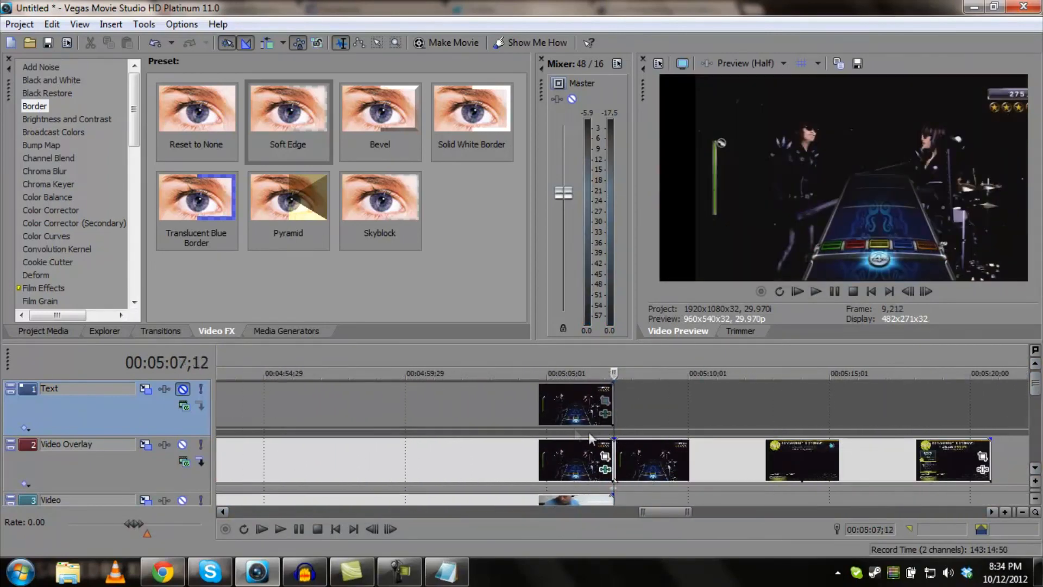
left_click(569, 422)
left_click(280, 528)
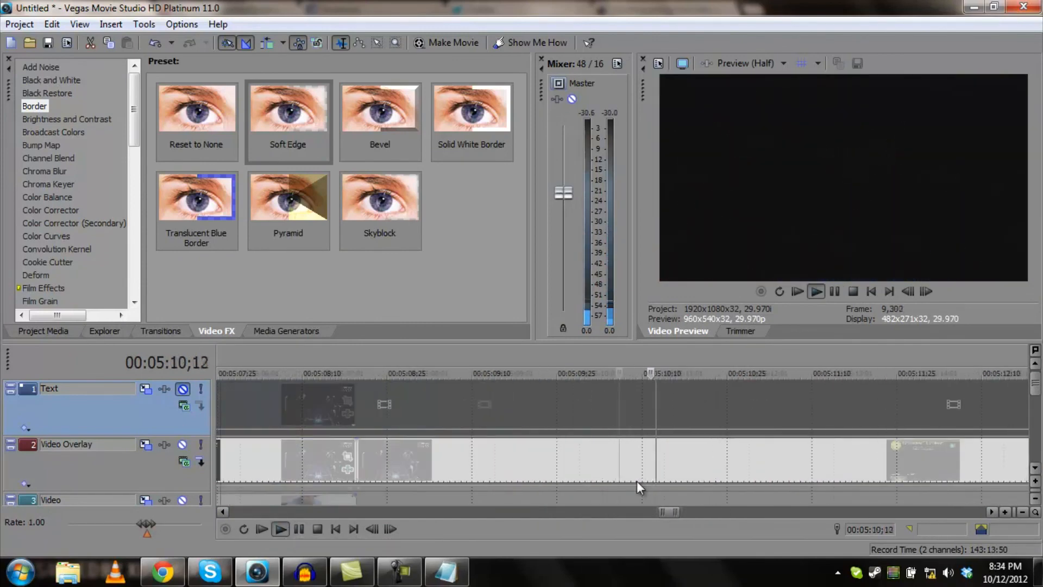
left_click(317, 530)
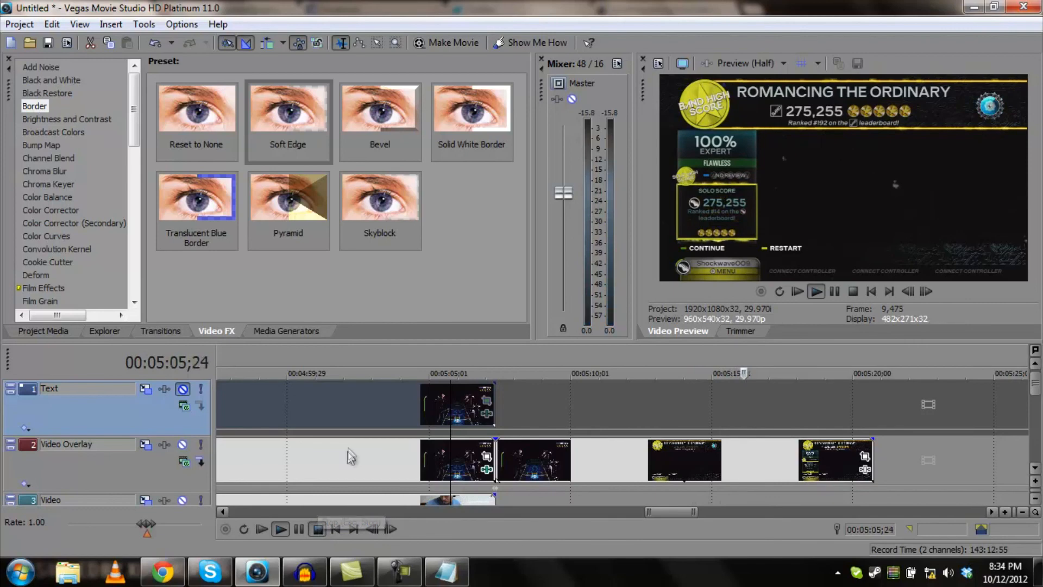
scroll(359, 462, "down", 5)
left_click(426, 460)
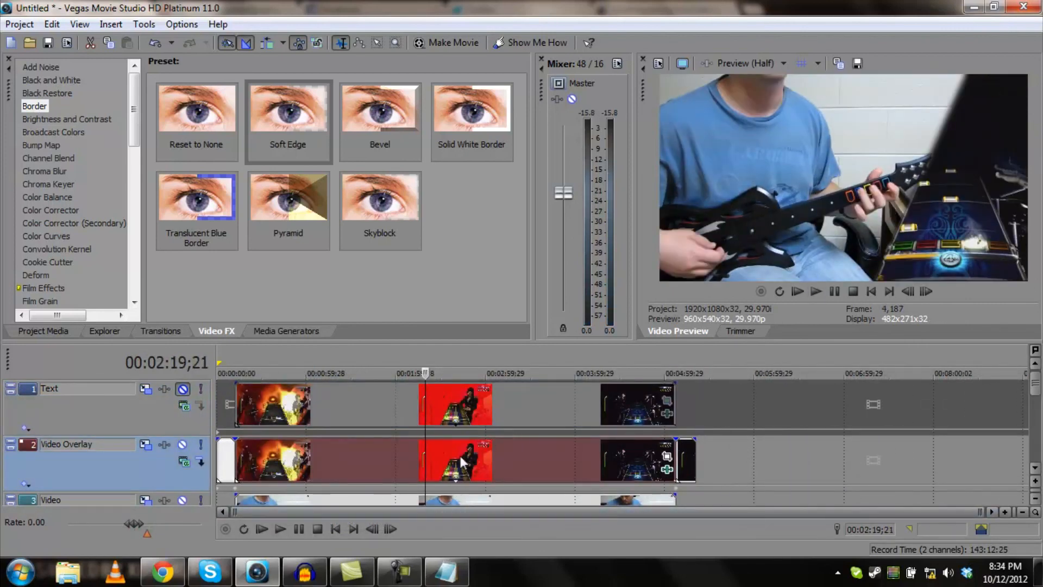